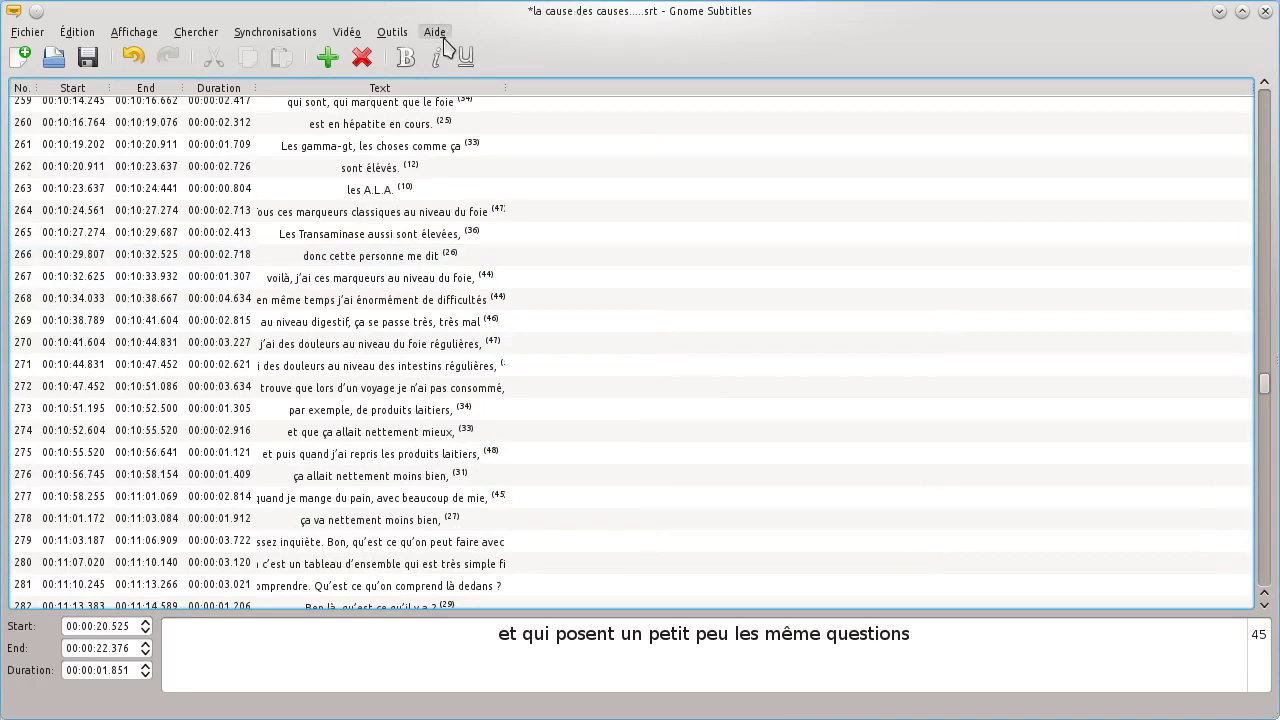
left_click(392, 32)
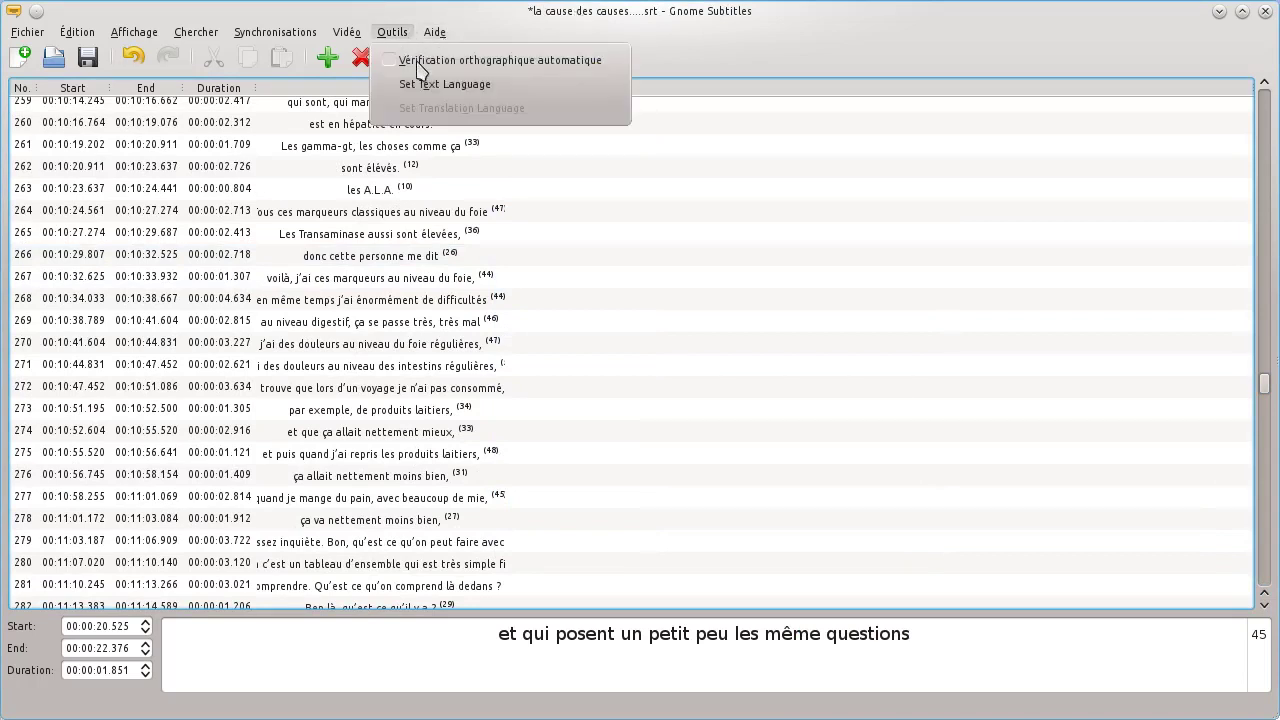
left_click(509, 23)
left_click(1100, 634)
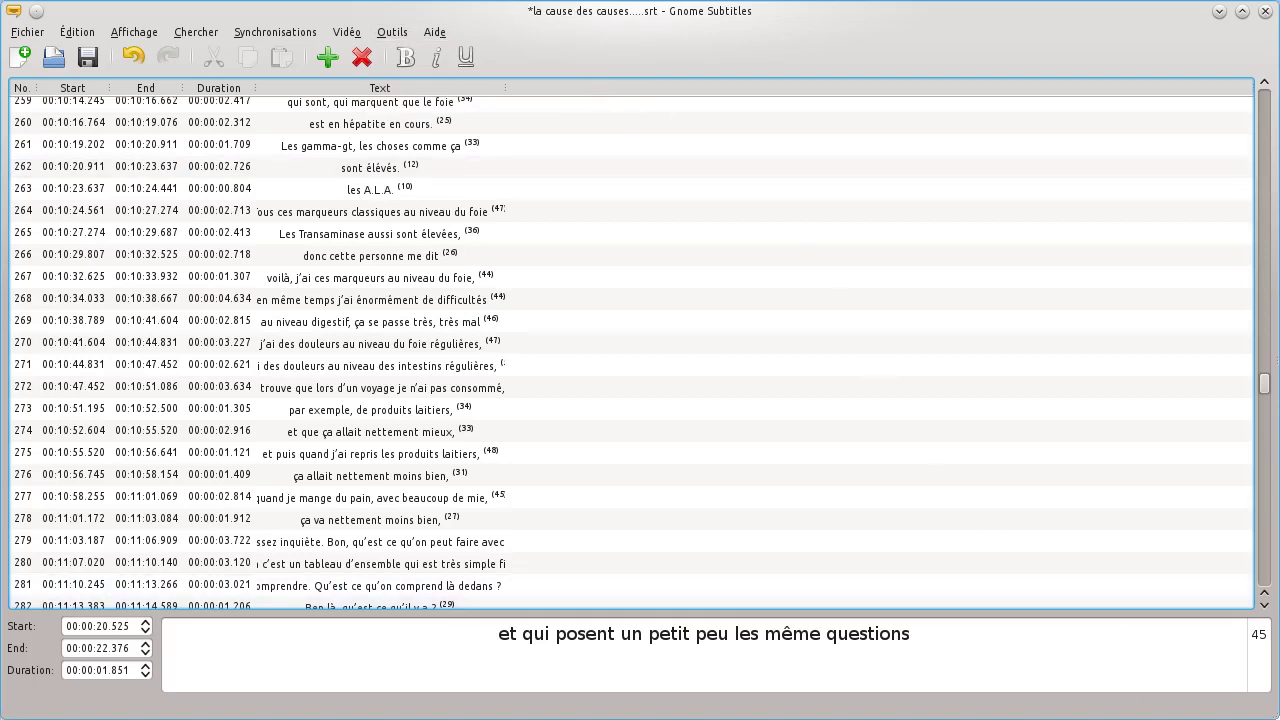
- Switch to the browser's Gnome Subtitles keyboard shortcuts page and examine the entry for inserting a subtitle at the video position
key("alt+Tab")
scroll(720, 592, "up", 6)
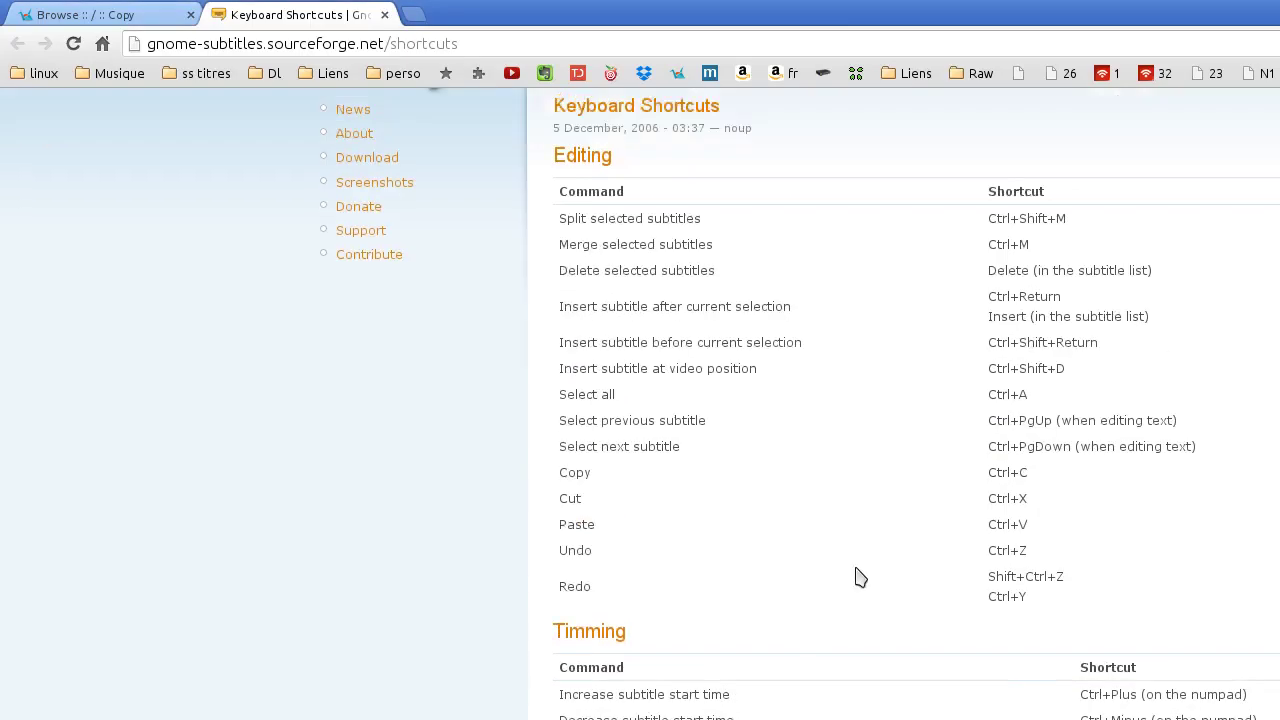
left_click_drag(558, 519, 1097, 516)
left_click(622, 518)
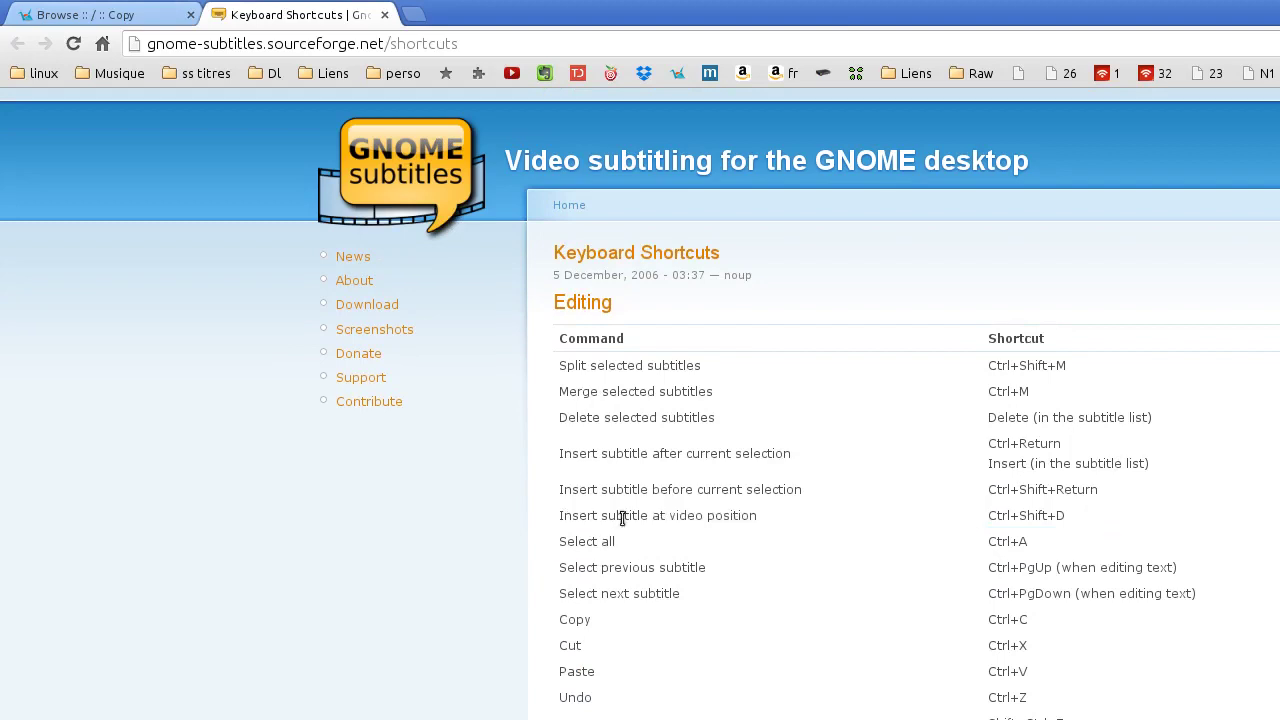
left_click_drag(563, 516, 823, 516)
left_click(700, 504)
left_click_drag(631, 511, 771, 514)
left_click(651, 511)
- Return to the subtitle list in Gnome Subtitles and select subtitle 59, "et qui le commande mal"
key("alt+Tab")
left_click(414, 516)
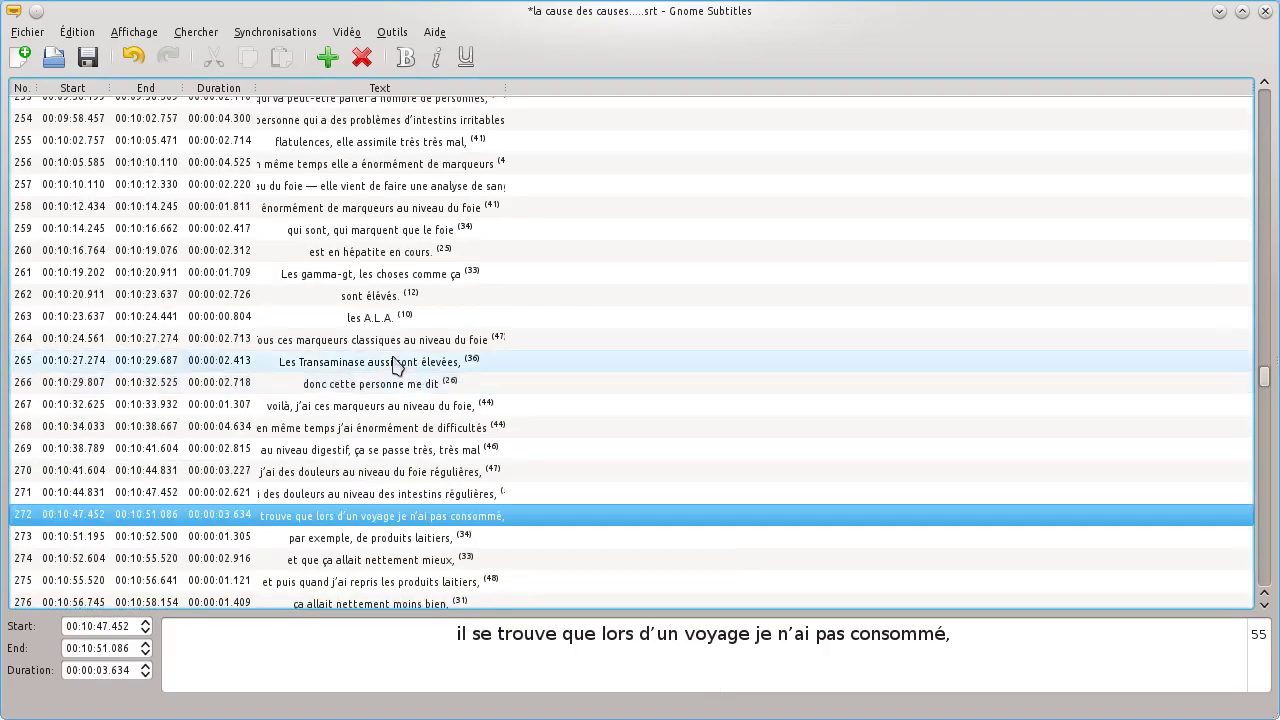
scroll(395, 365, "up", 2)
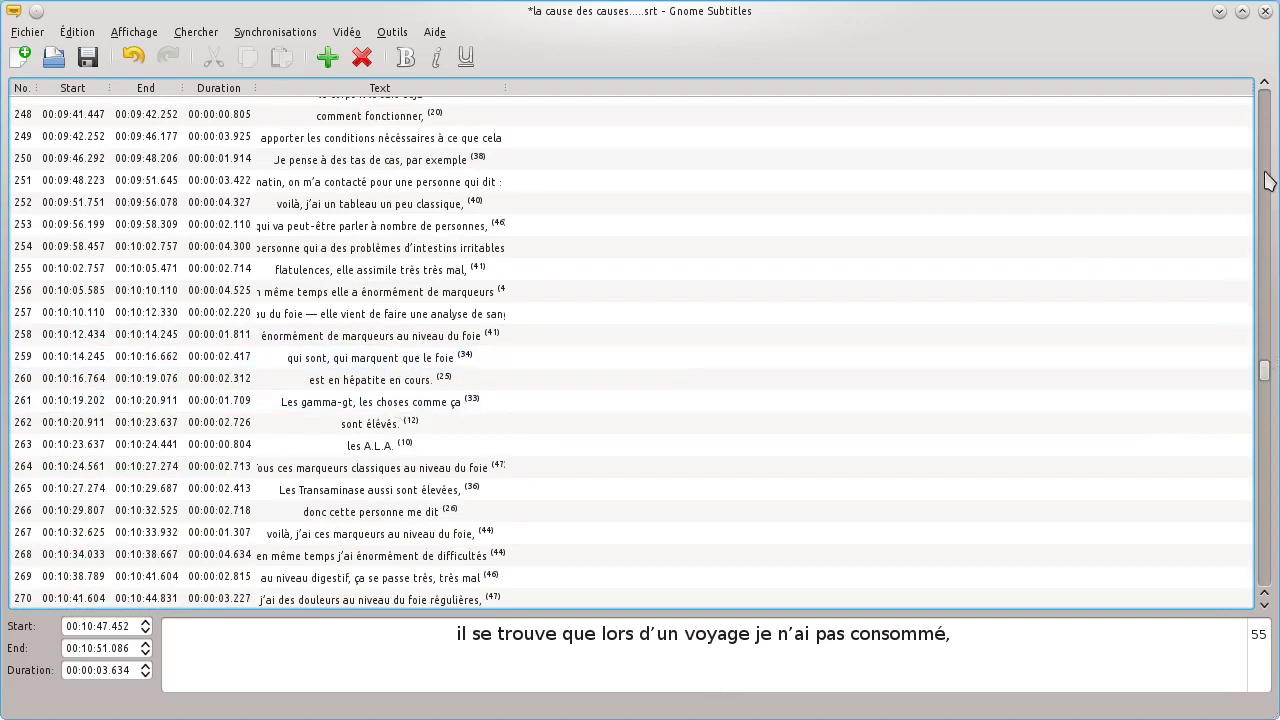
left_click(1265, 210)
scroll(450, 340, "up", 3)
left_click(415, 343)
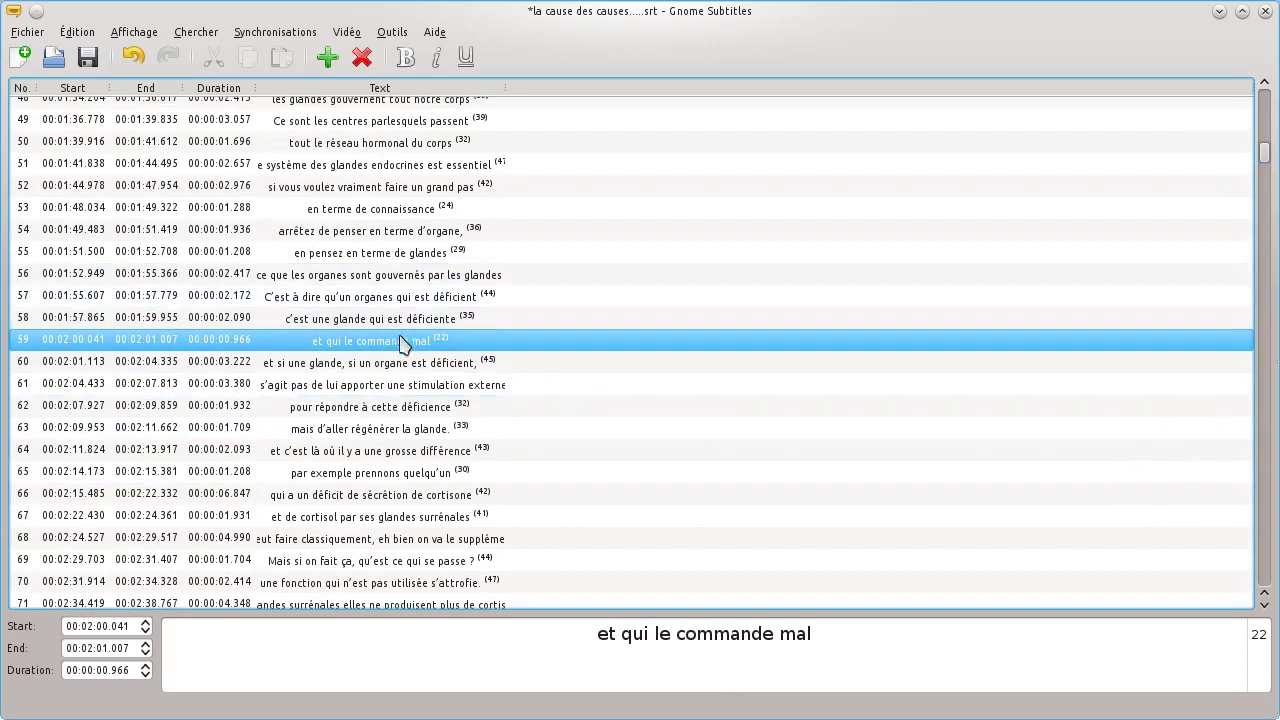
- Look up on the browser's shortcuts page how to insert a subtitle after the current selection
key("alt+Tab")
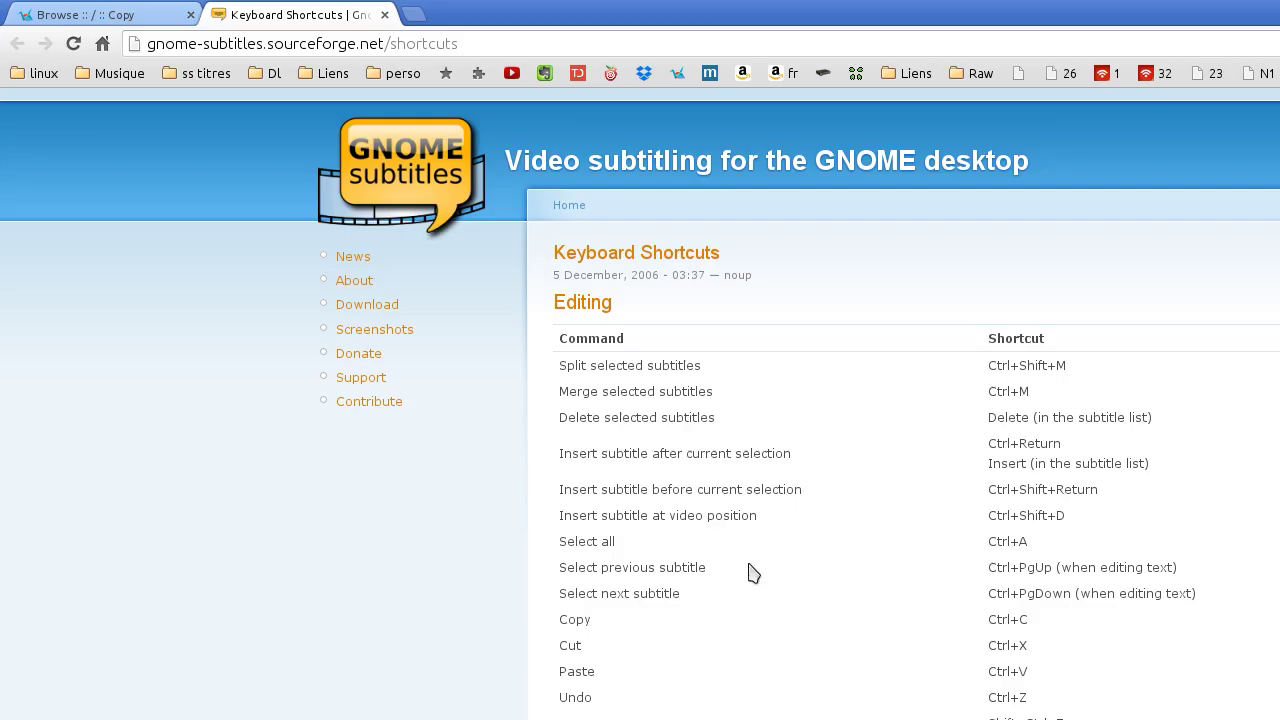
left_click_drag(565, 517, 829, 511)
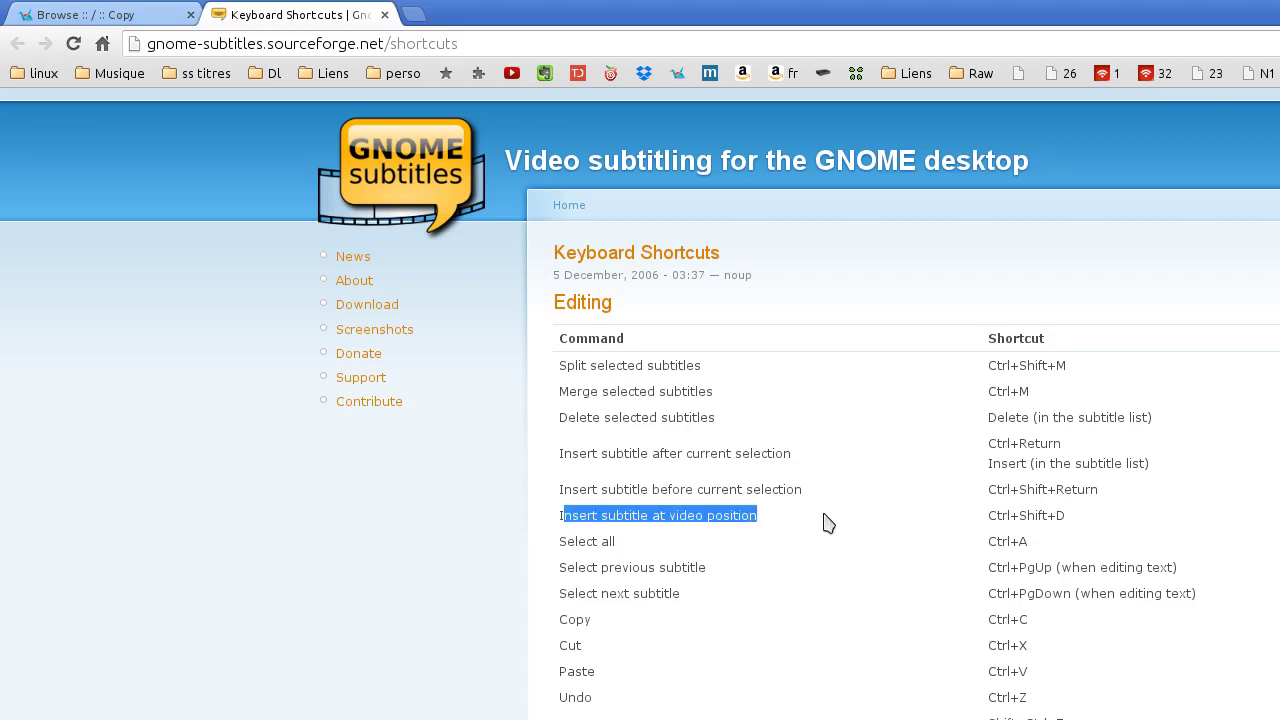
left_click(826, 520)
left_click_drag(562, 453, 1122, 460)
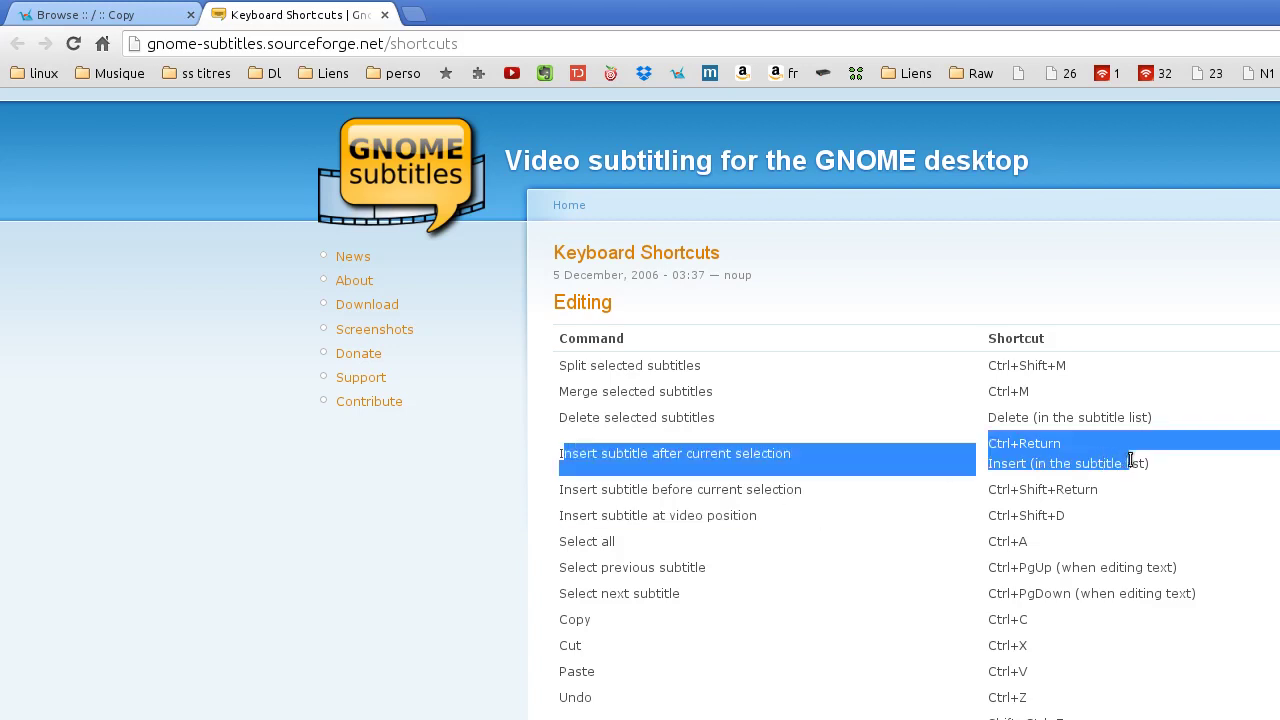
left_click(1033, 457)
- Switch back to Gnome Subtitles and insert two blank subtitles in a row after subtitle 61
key("alt+Tab")
left_click(575, 390)
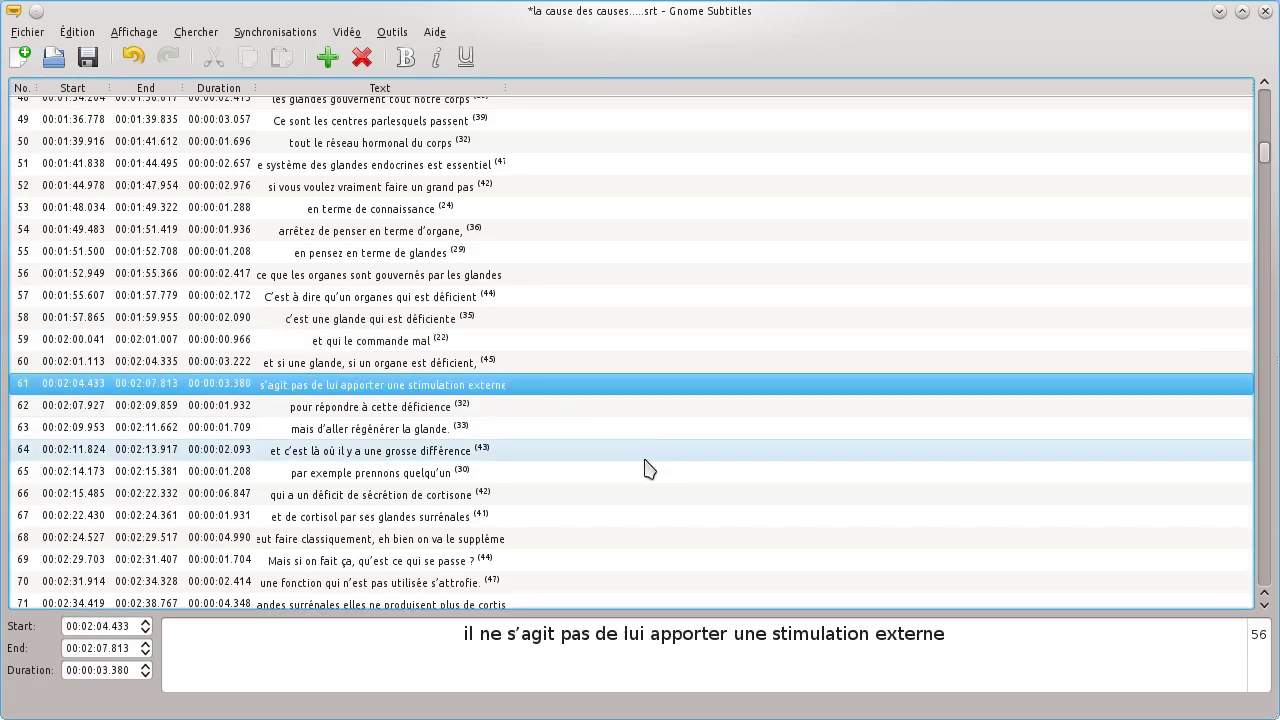
key("Insert")
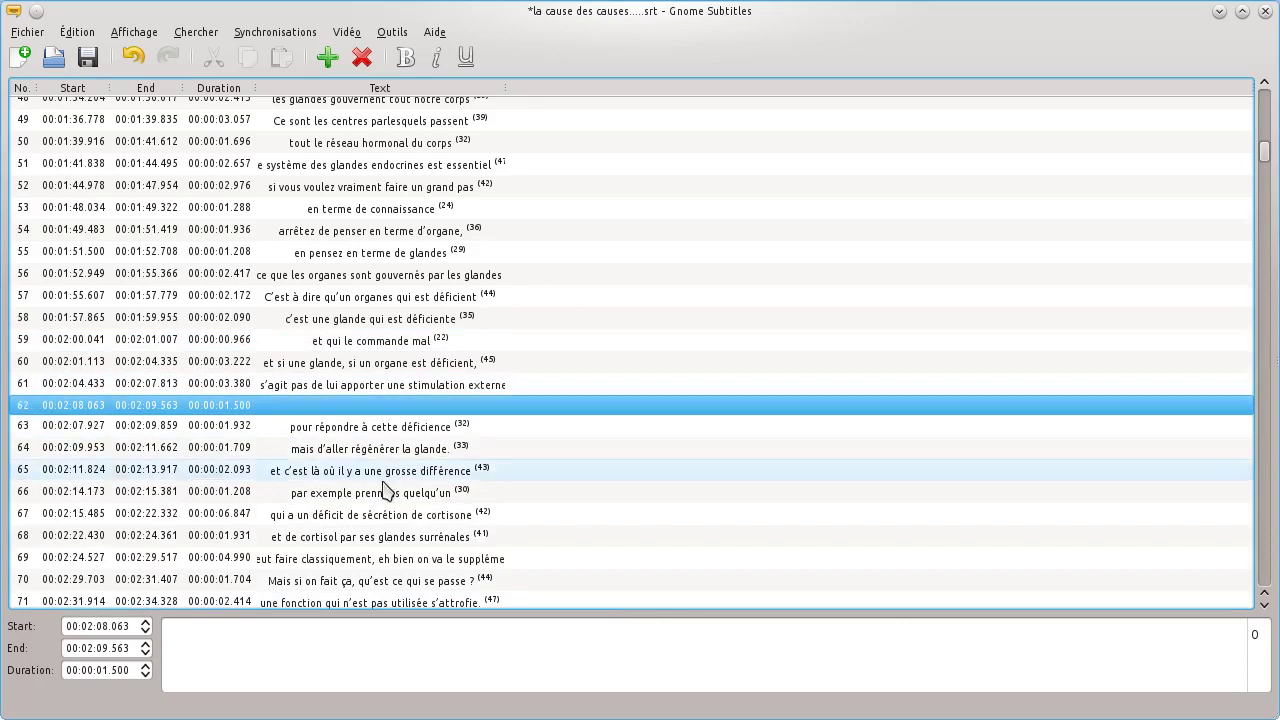
key("Insert")
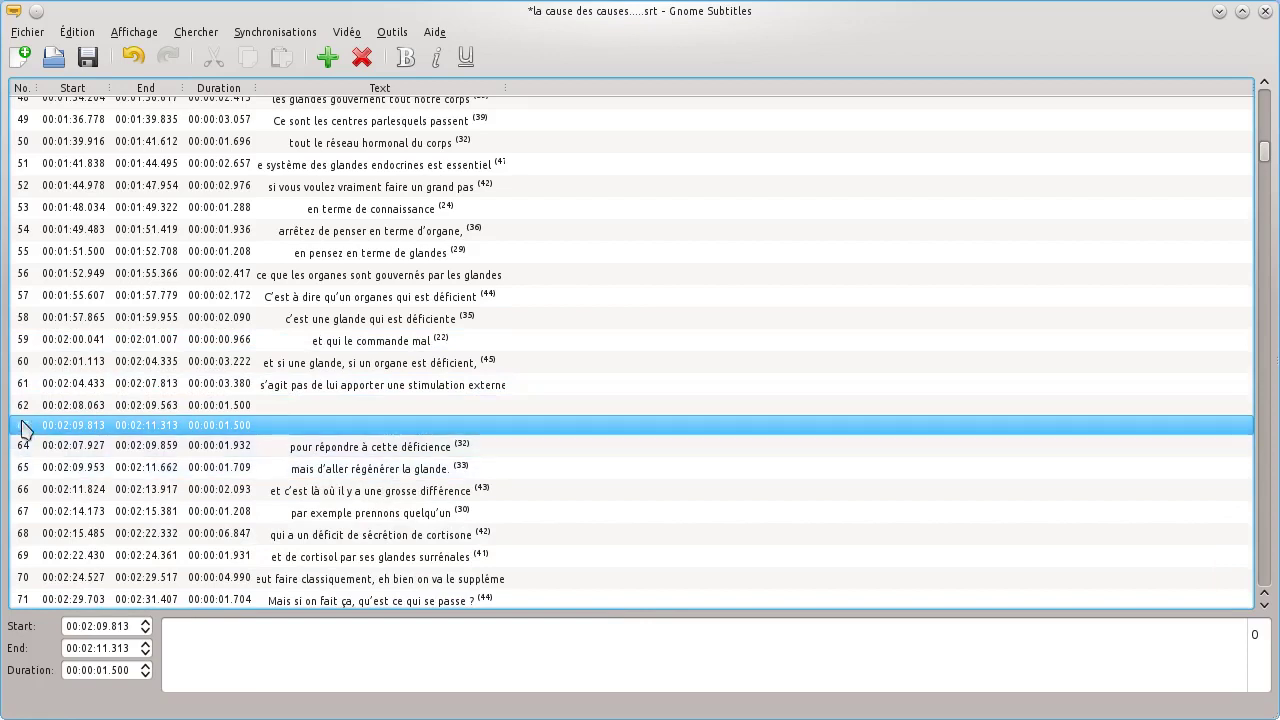
- Delete the two blank subtitles that follow subtitle 61
left_click(340, 408)
key("Delete")
key("Delete")
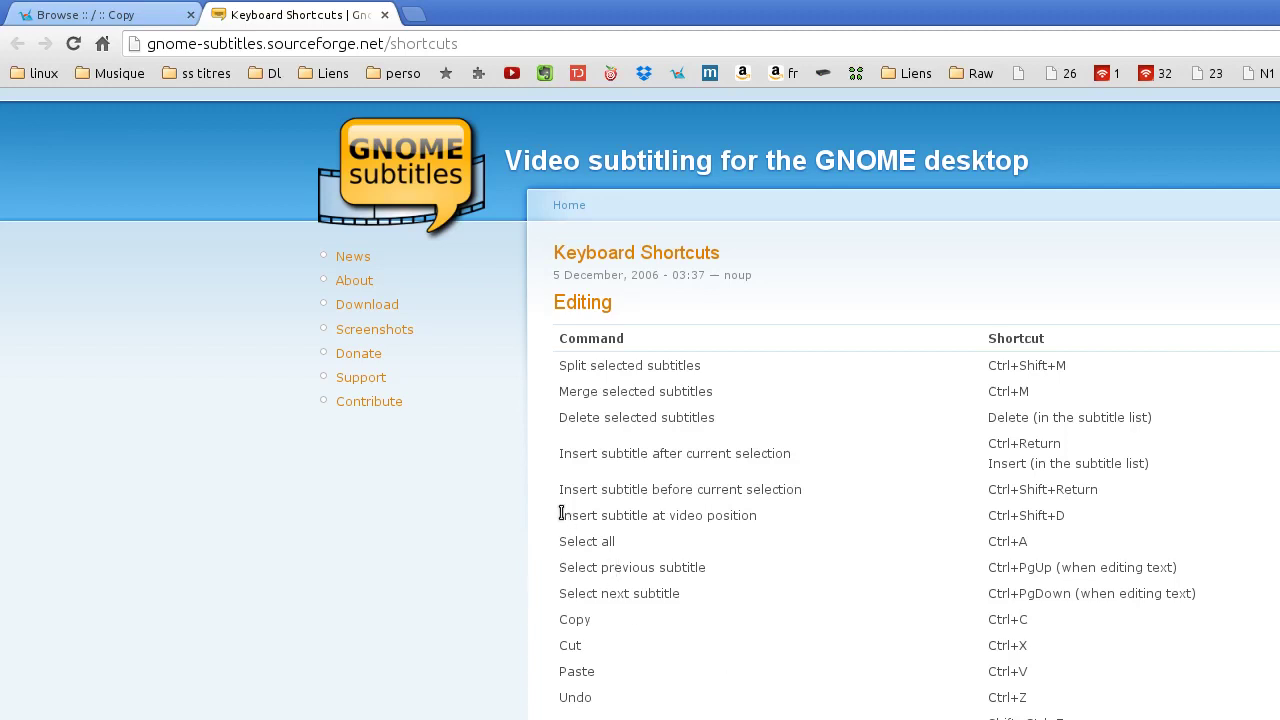
- Compare the entries for inserting a subtitle before and after the current selection on the browser's shortcuts page
left_click_drag(562, 489, 1115, 490)
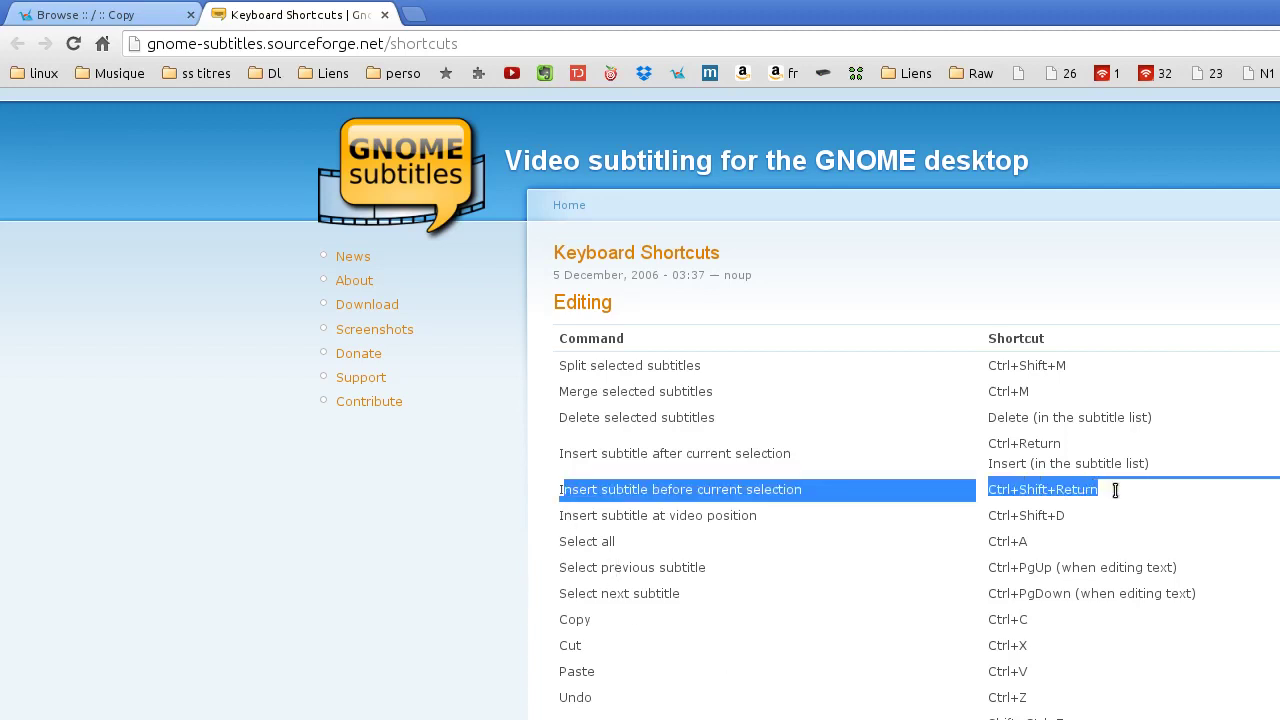
left_click(1025, 510)
left_click_drag(558, 449, 1156, 452)
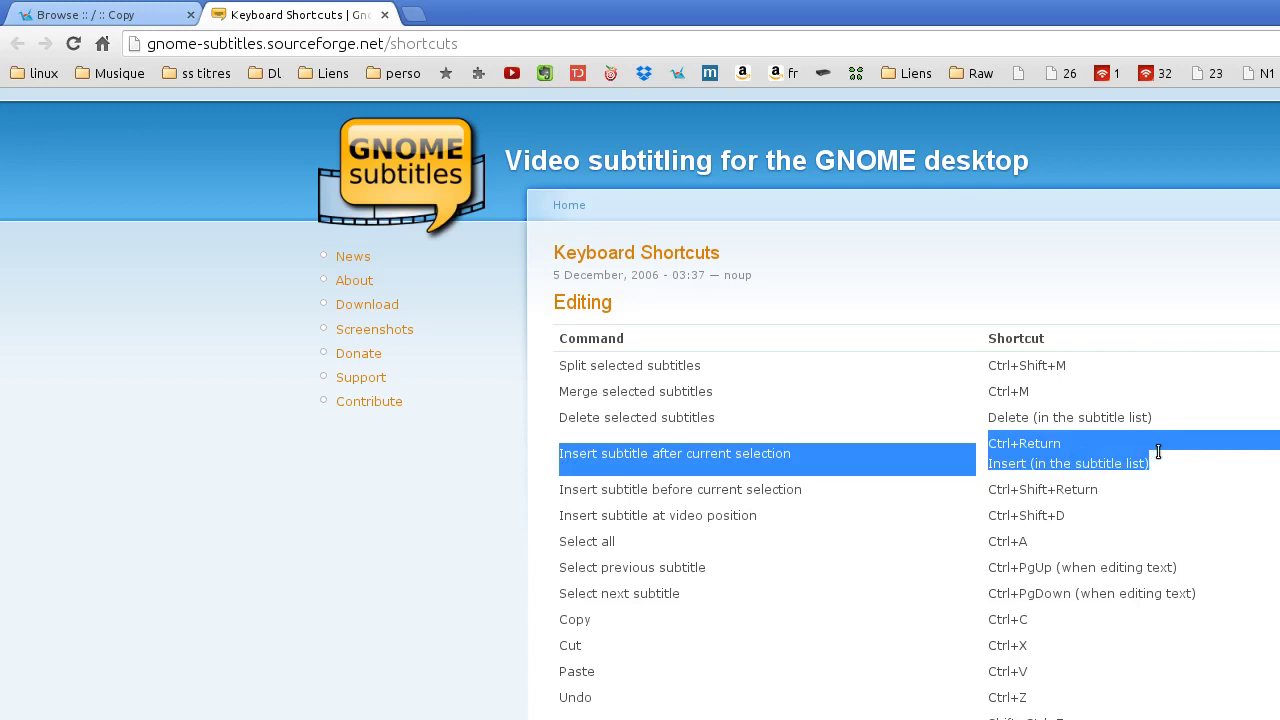
left_click(1040, 480)
double_click(1000, 462)
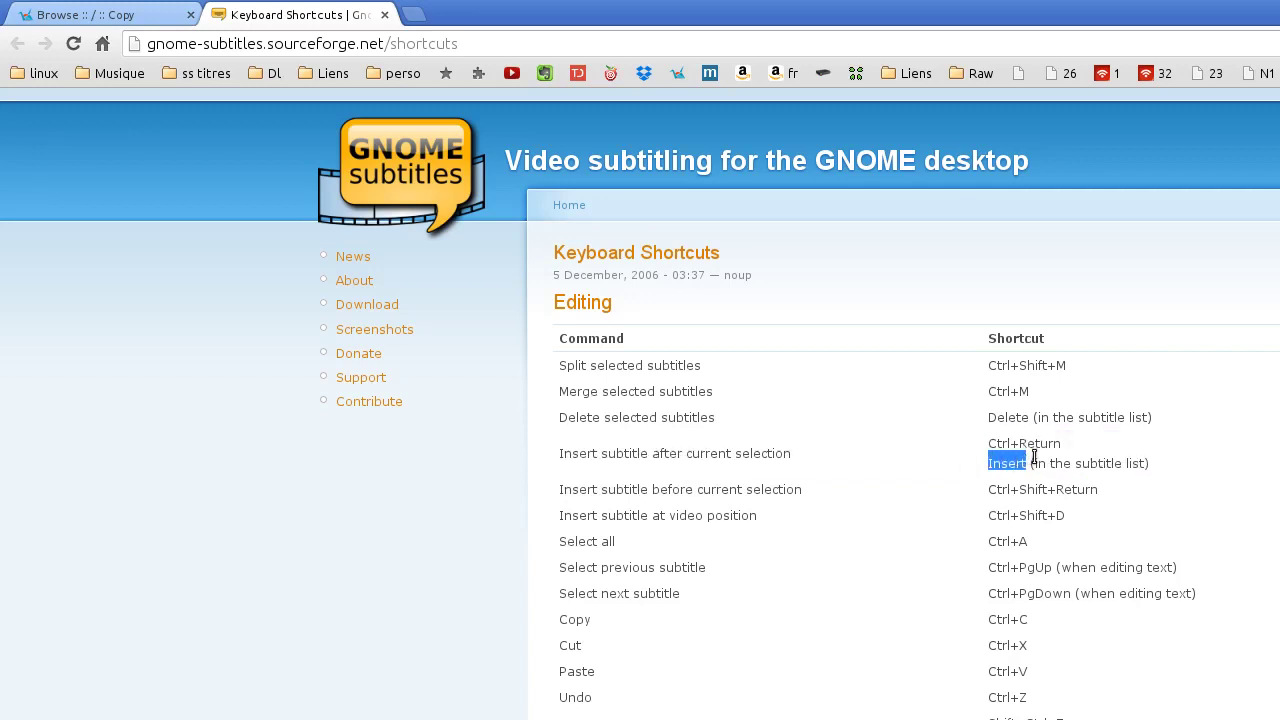
left_click(1010, 460)
- Examine the timing and video shortcuts on the page, in particular the Play/Pause entry
scroll(1007, 707, "down", 5)
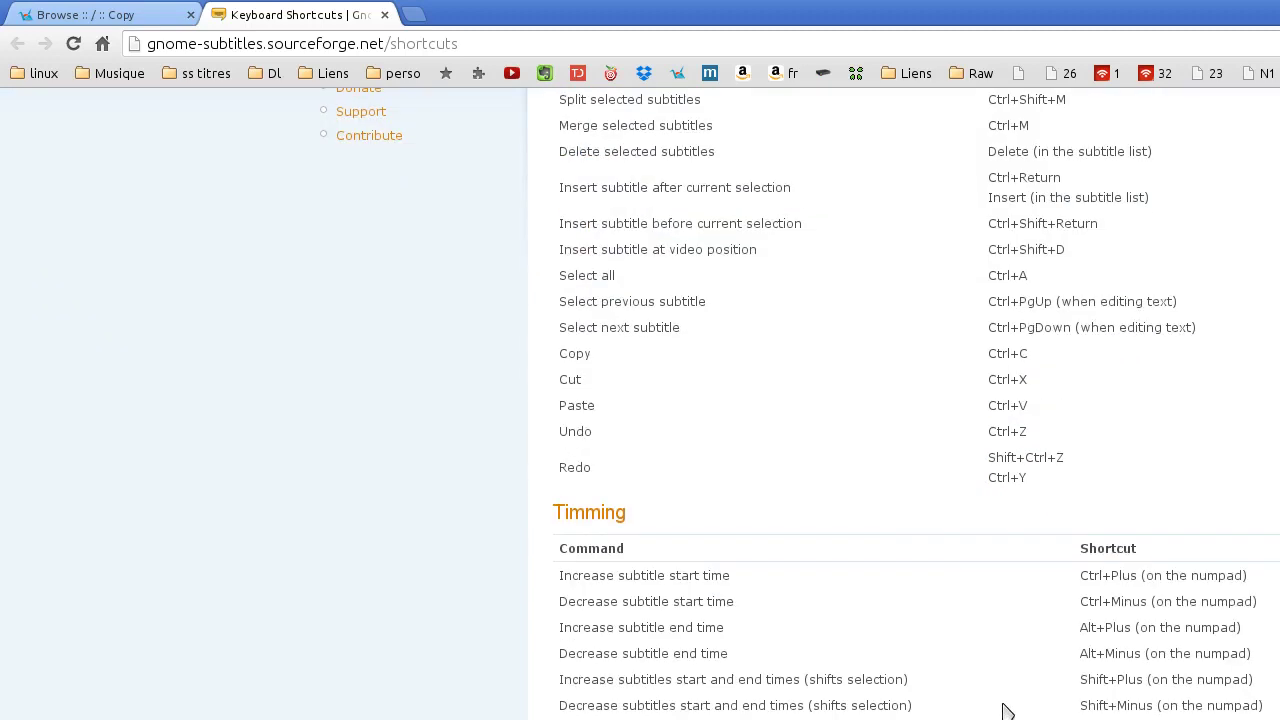
scroll(1007, 710, "down", 12)
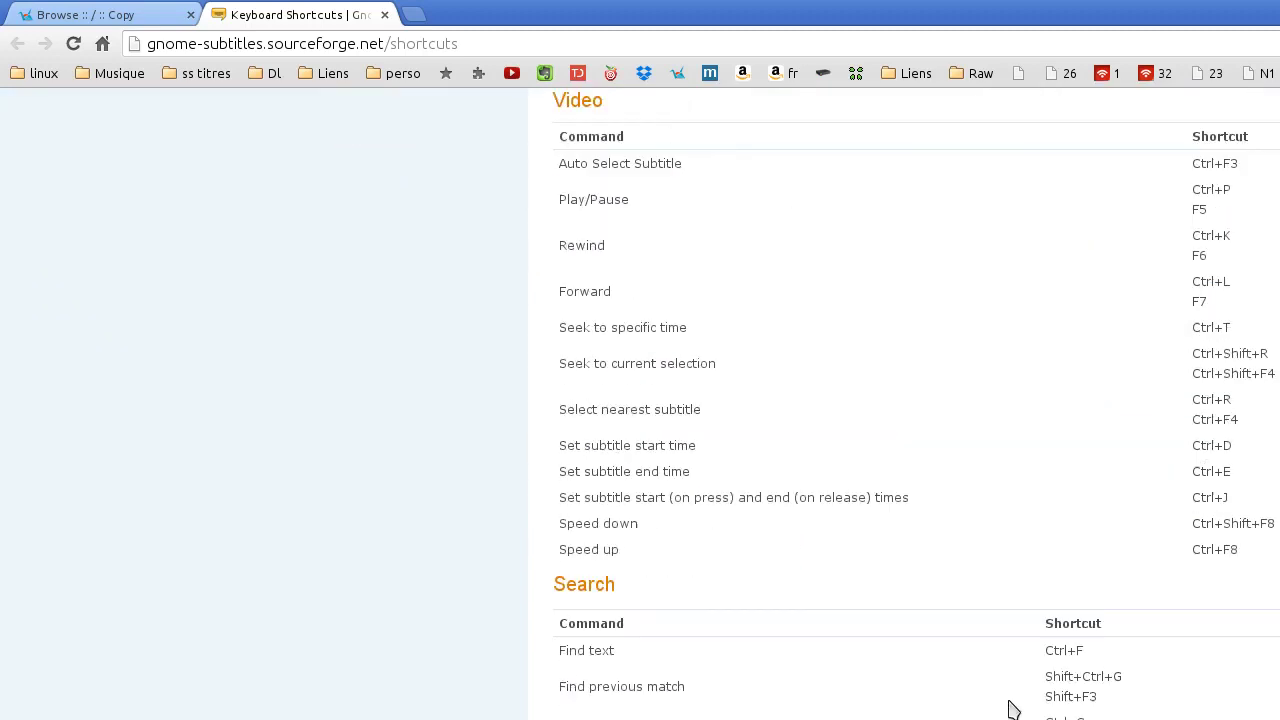
scroll(1008, 708, "up", 15)
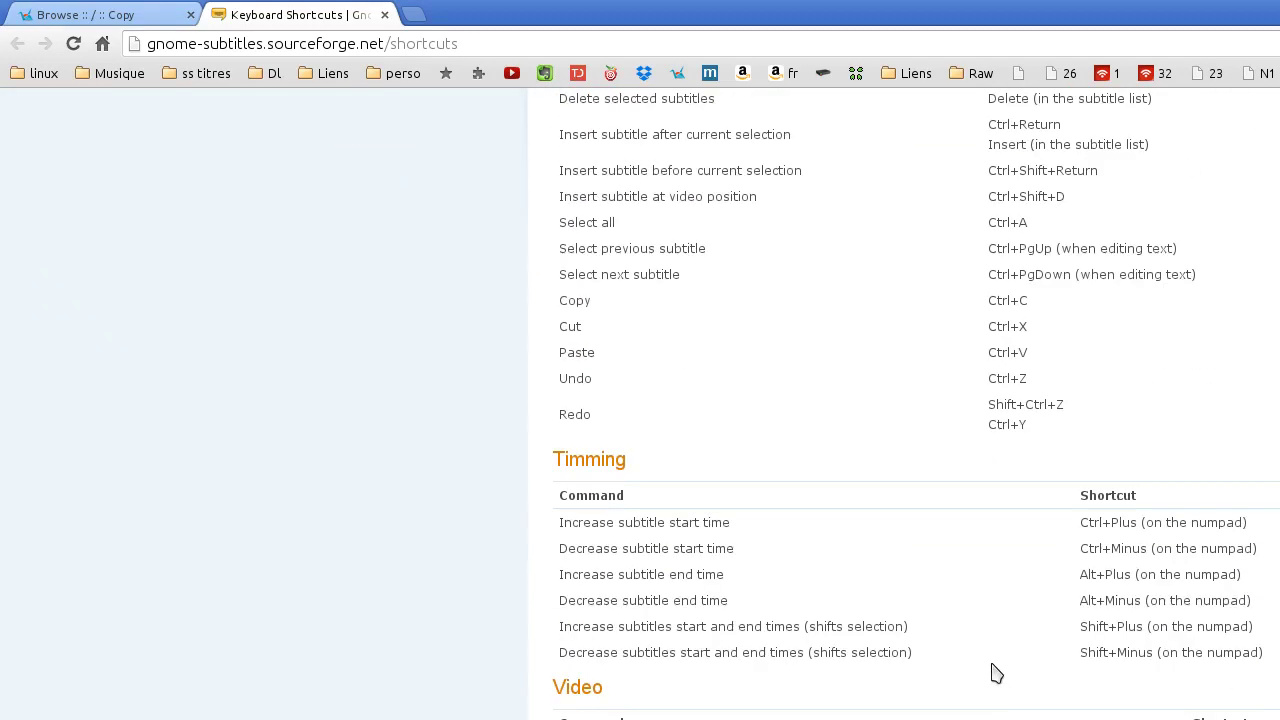
scroll(1014, 657, "down", 8)
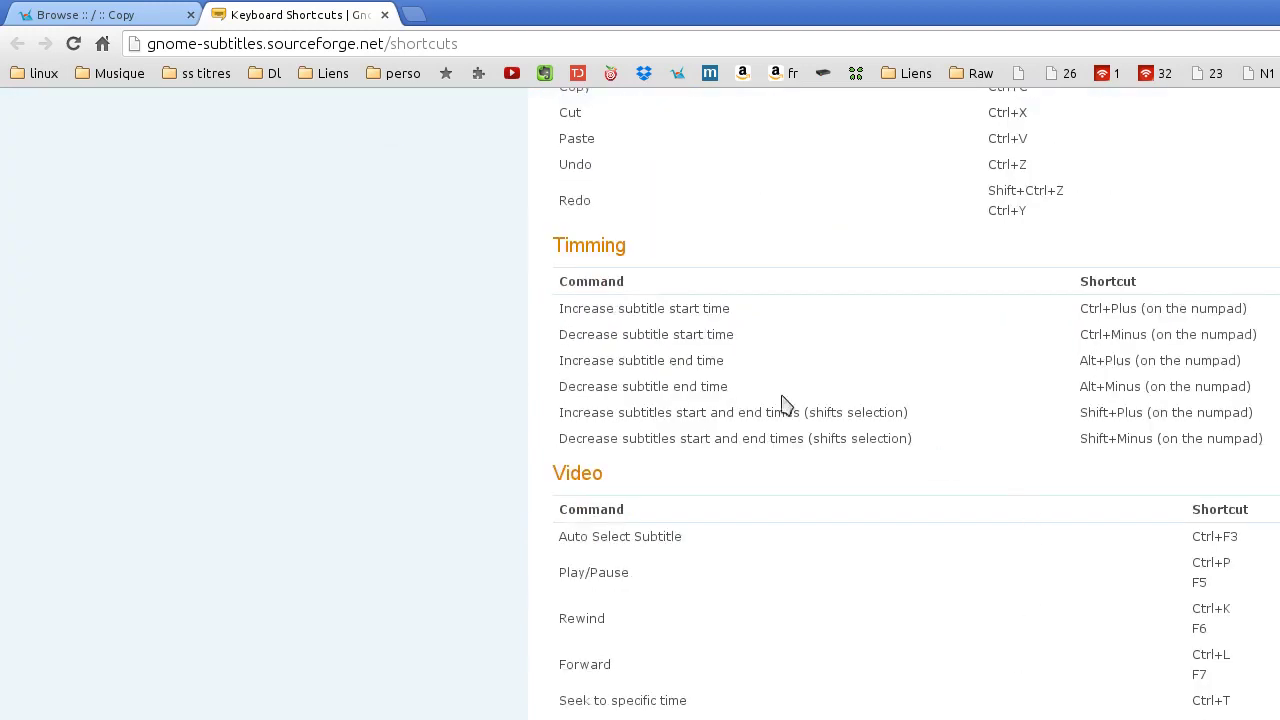
scroll(703, 491, "down", 4)
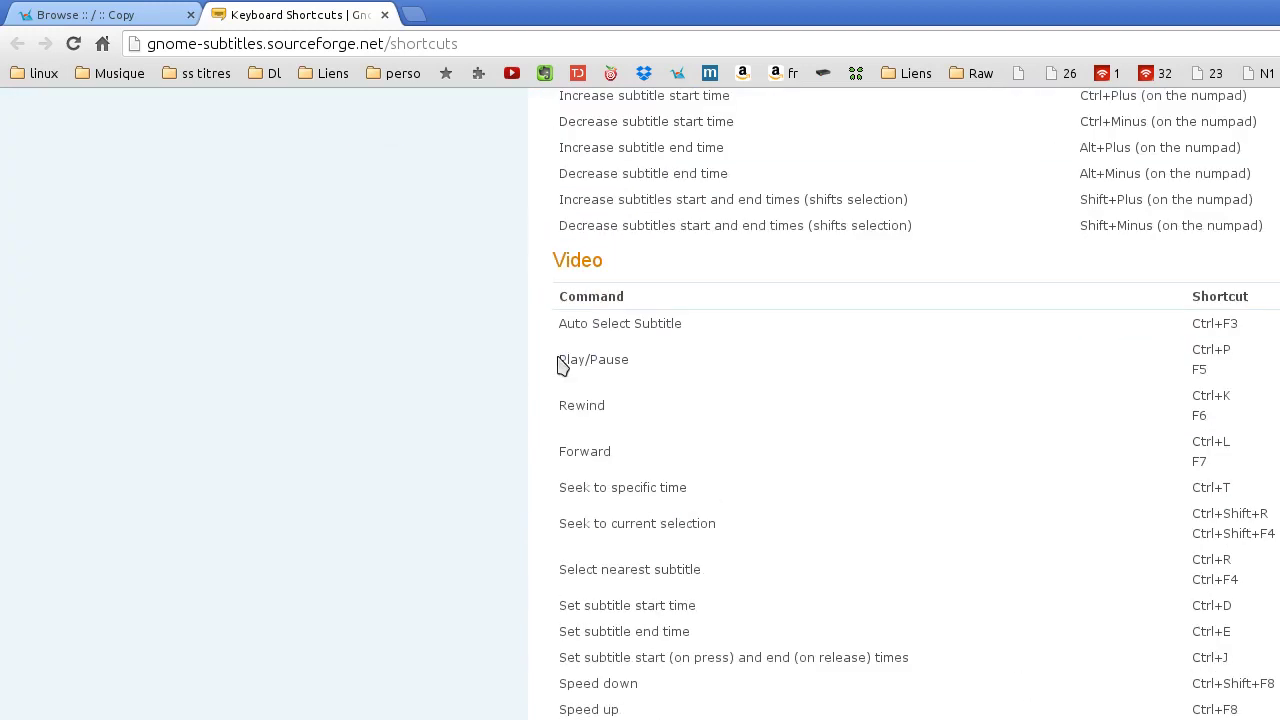
left_click_drag(560, 358, 1226, 377)
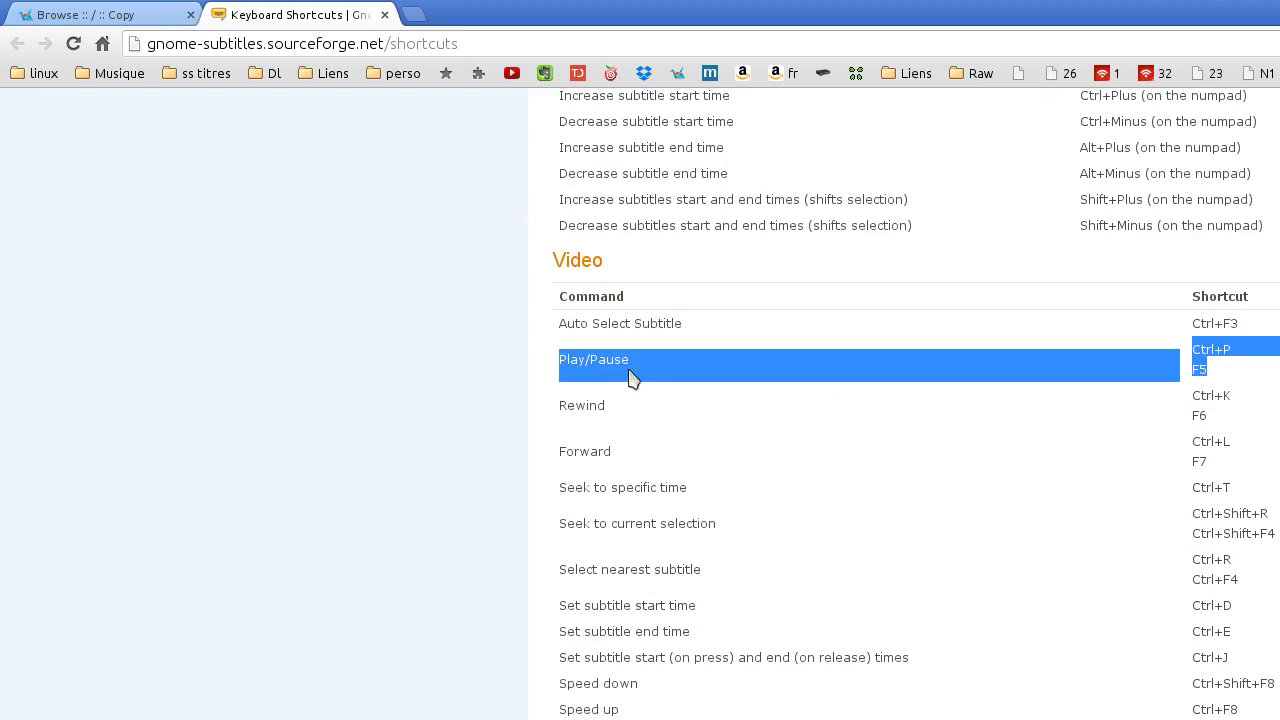
left_click(1100, 375)
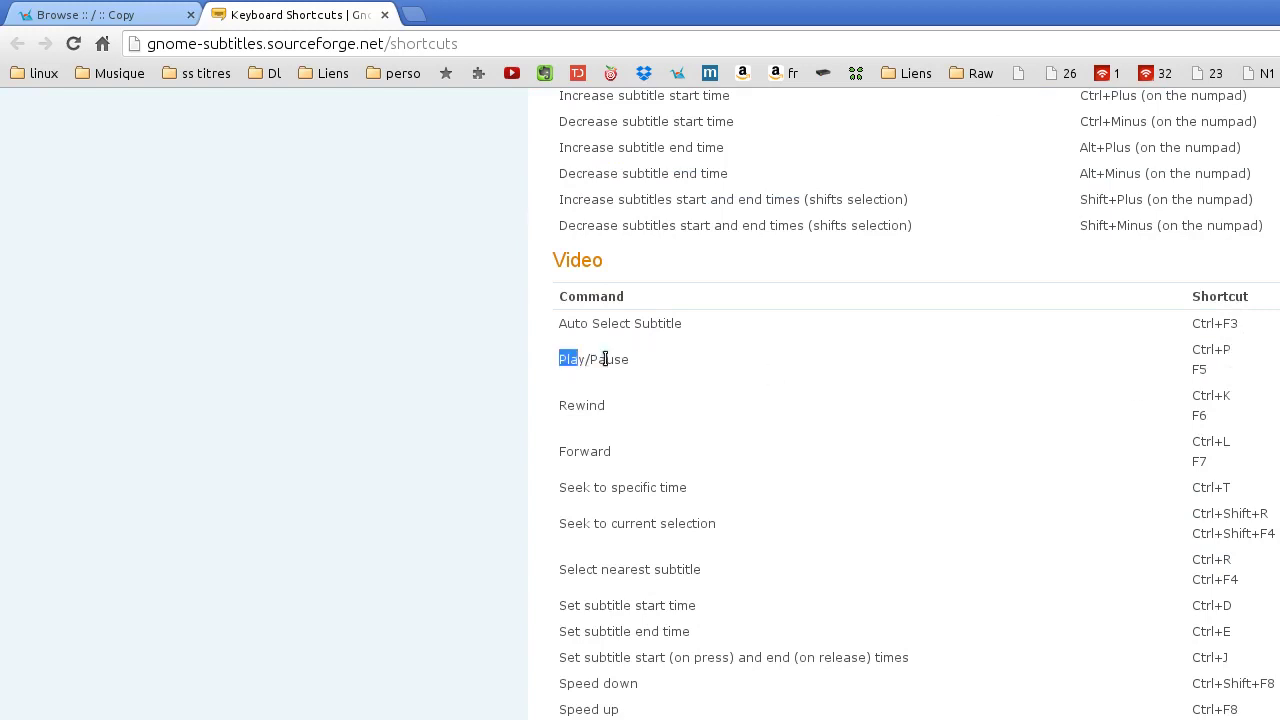
left_click_drag(560, 358, 1238, 374)
left_click(1241, 377)
left_click_drag(563, 358, 1235, 368)
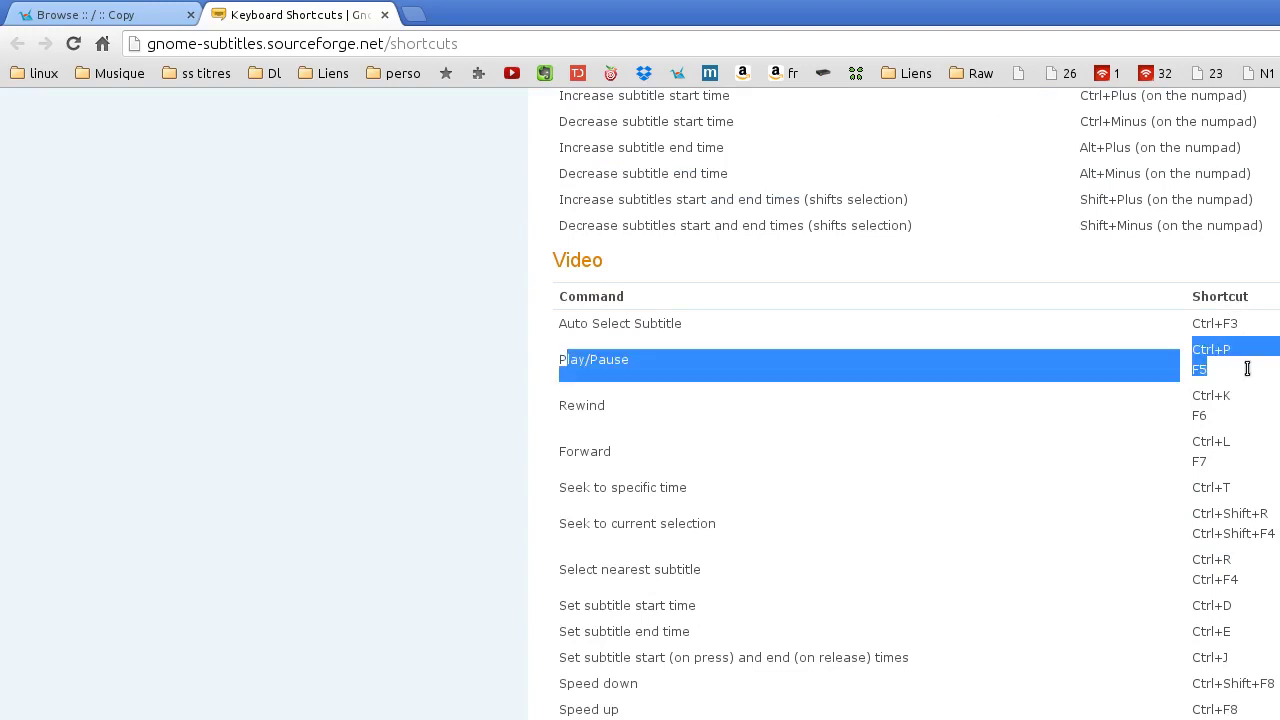
- Switch to VLC, open the keyboard shortcut settings (Raccourcis) in its preferences, and reposition the dialog so it is fully in view
key("alt+Tab")
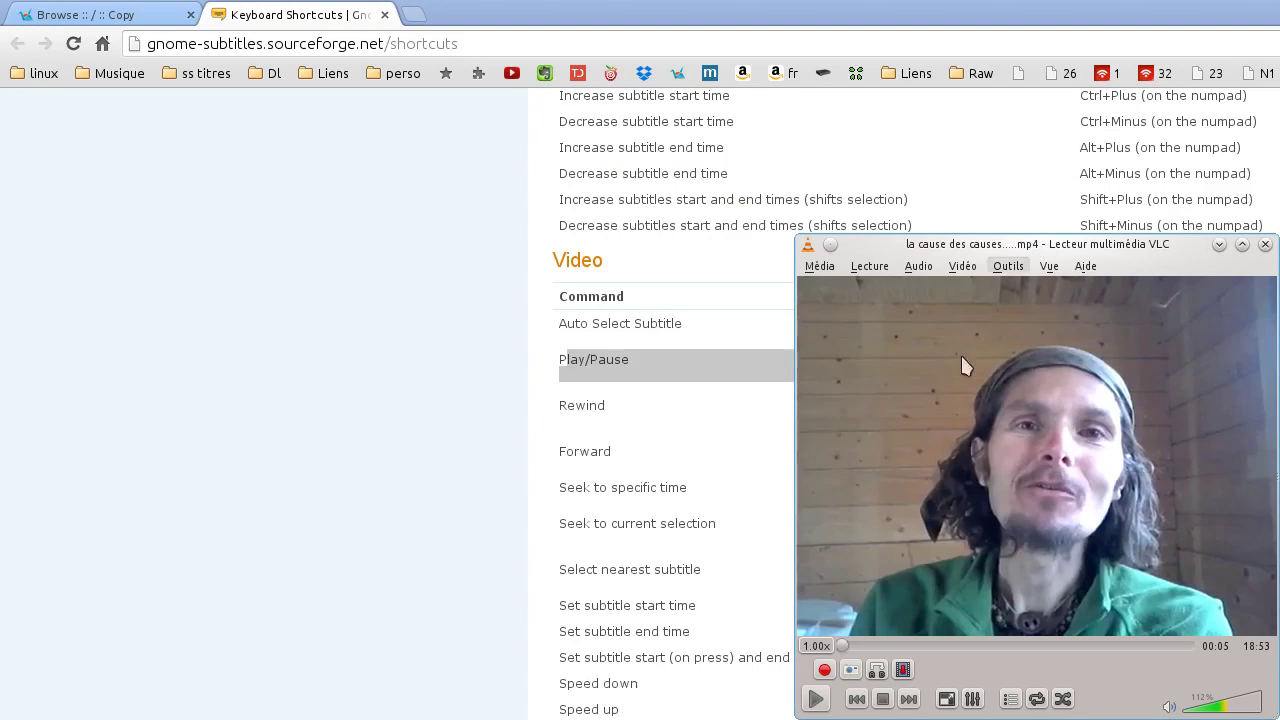
key("alt+Tab")
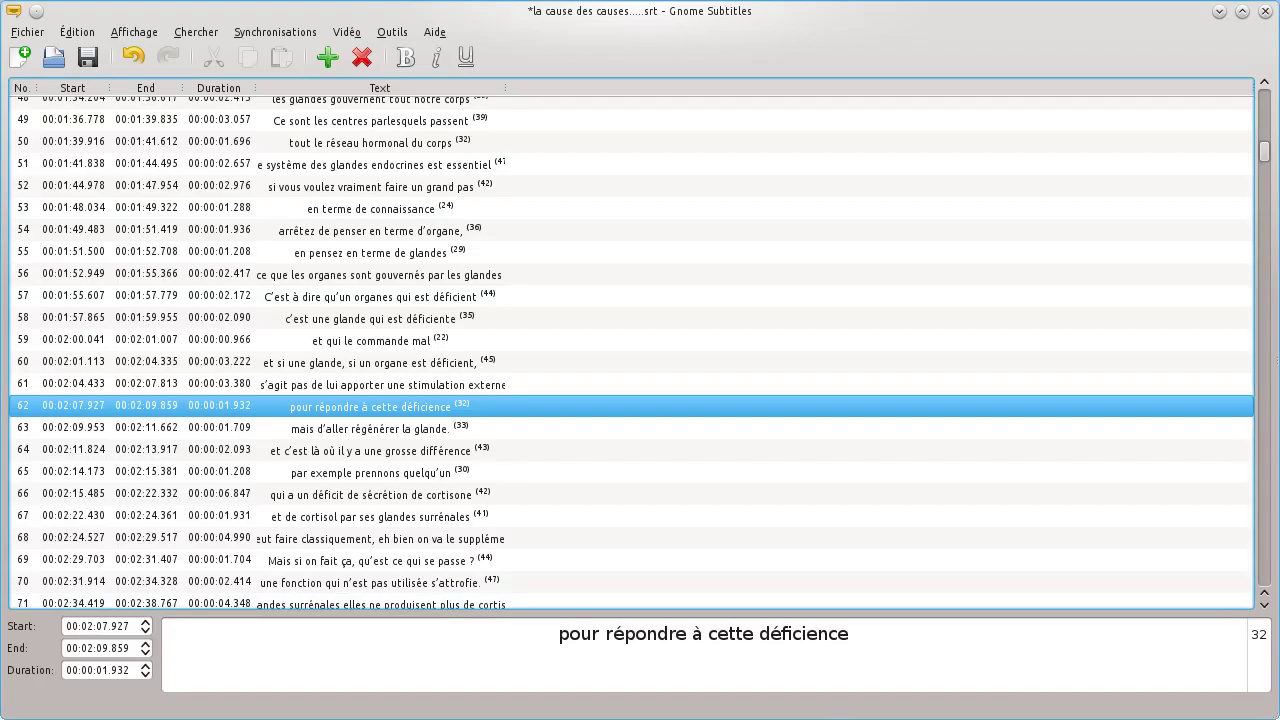
key("alt+Tab")
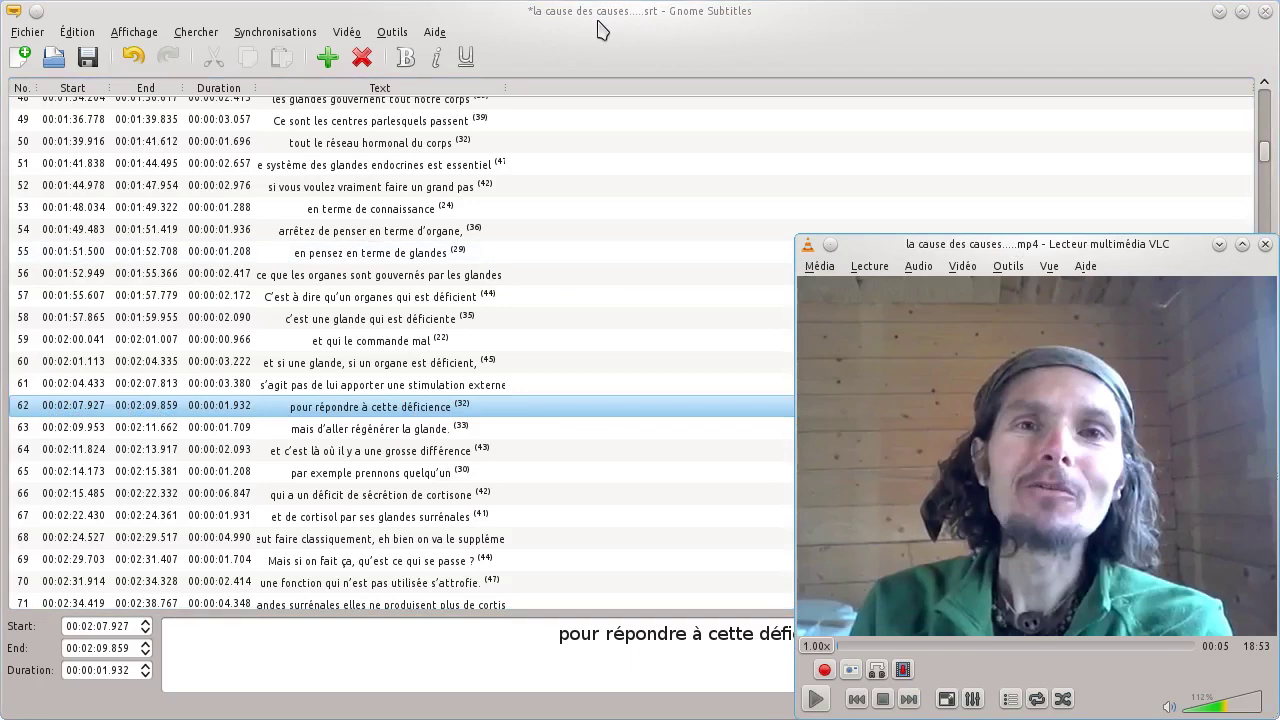
left_click(1008, 266)
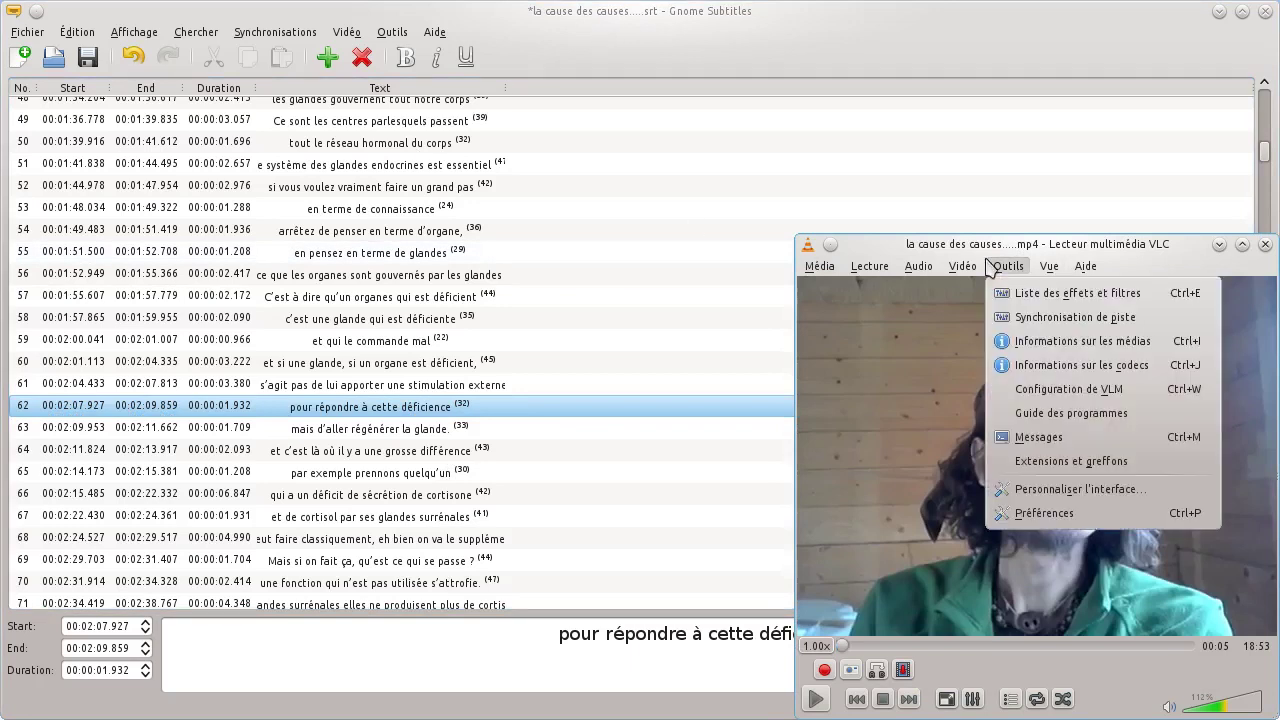
left_click(1055, 516)
left_click(740, 690)
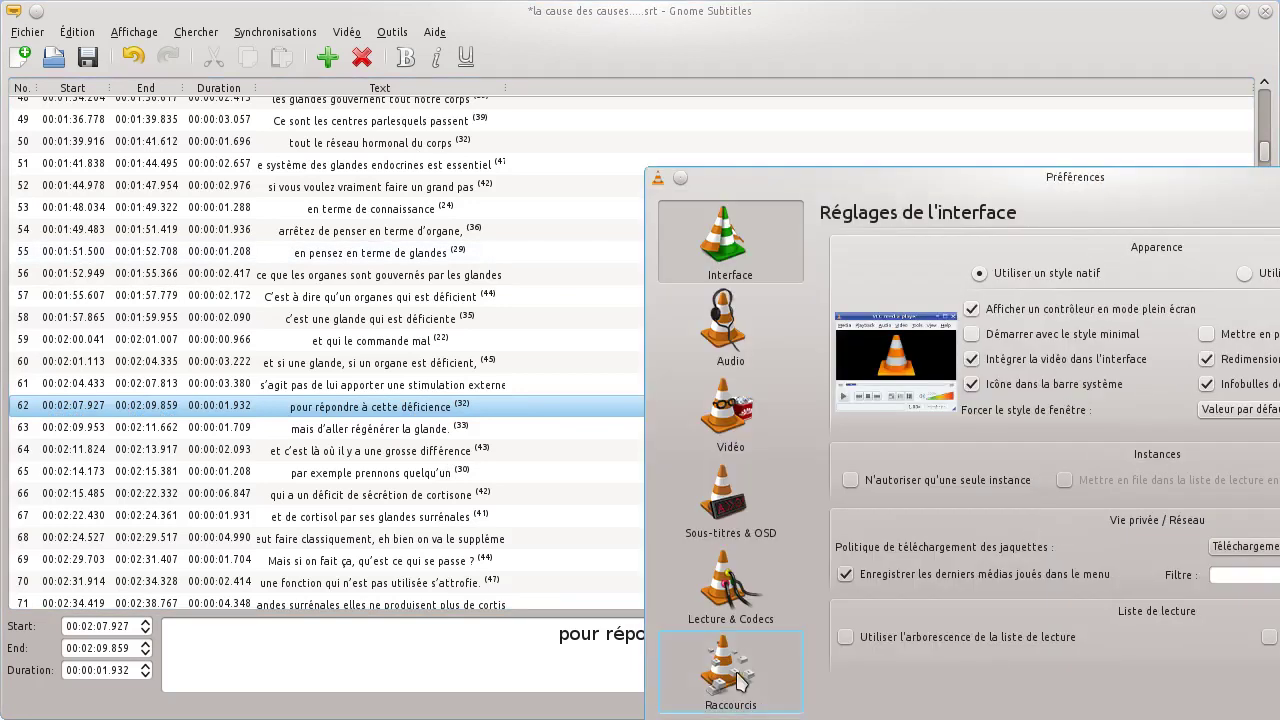
left_click_drag(1263, 182, 1029, 110)
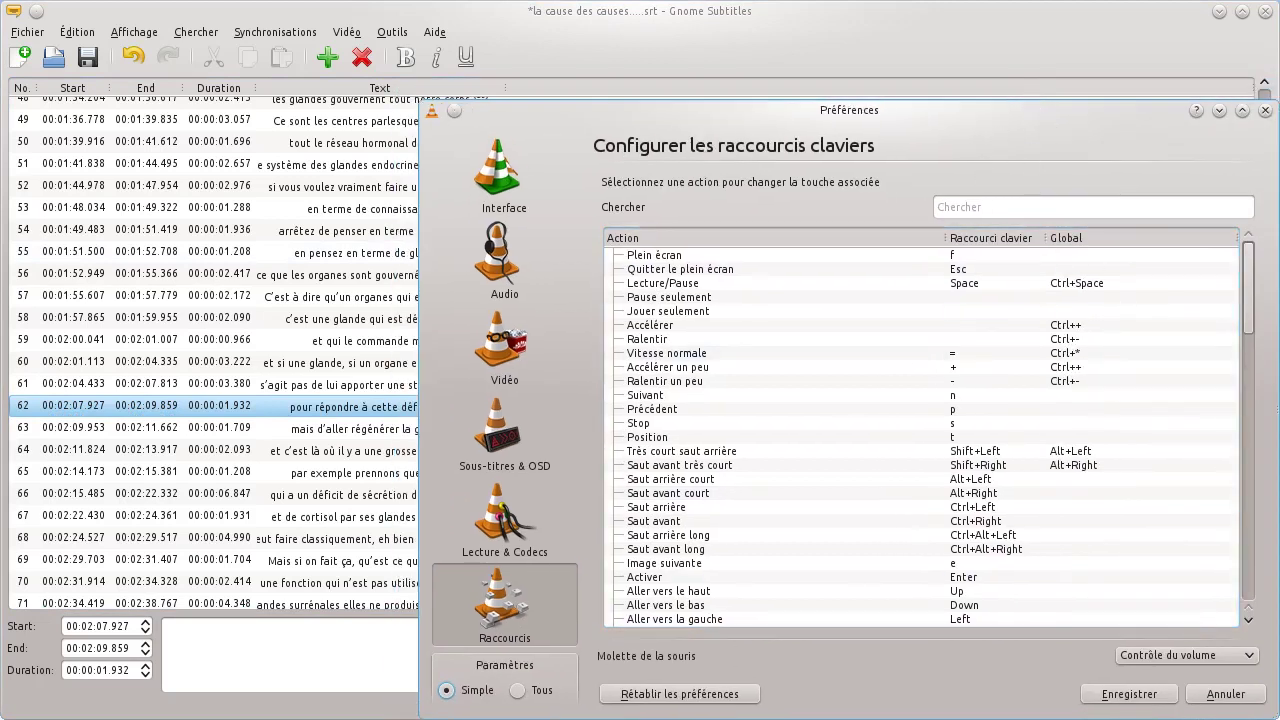
- Check subtitle 51 in Gnome Subtitles, and select the Lecture/Pause action in VLC's shortcut settings
left_click(352, 165)
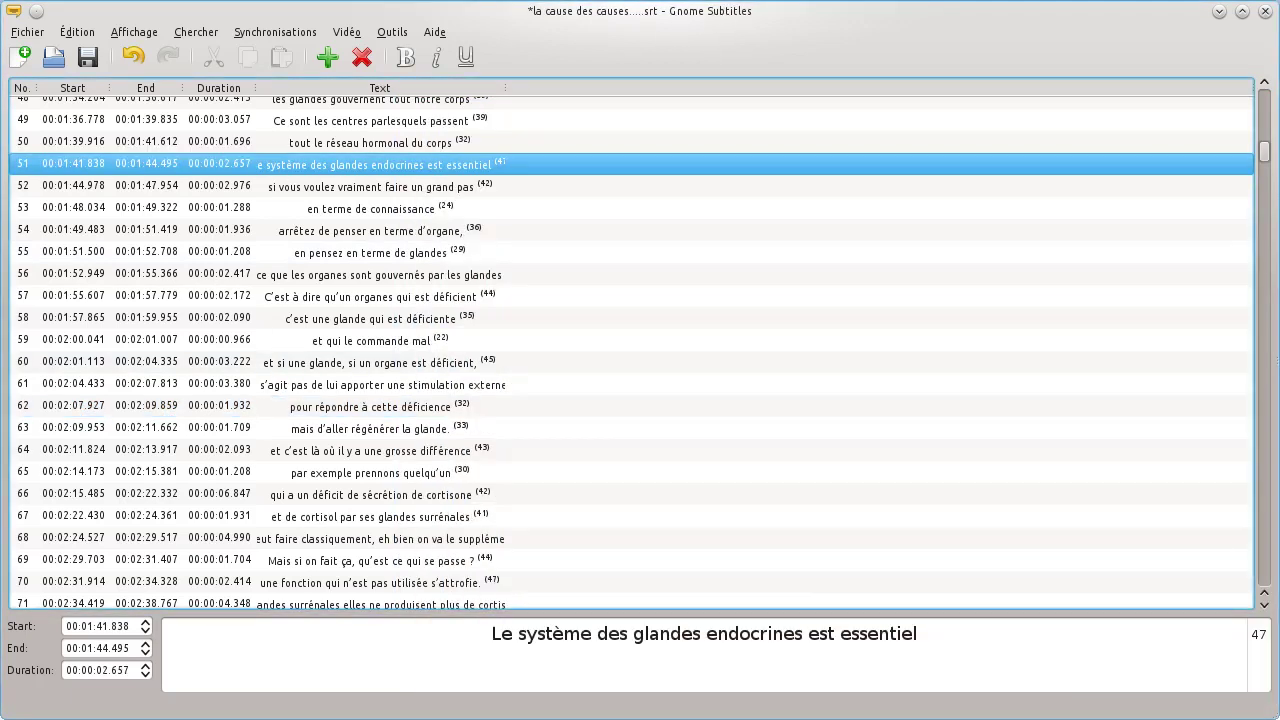
key("alt+Tab")
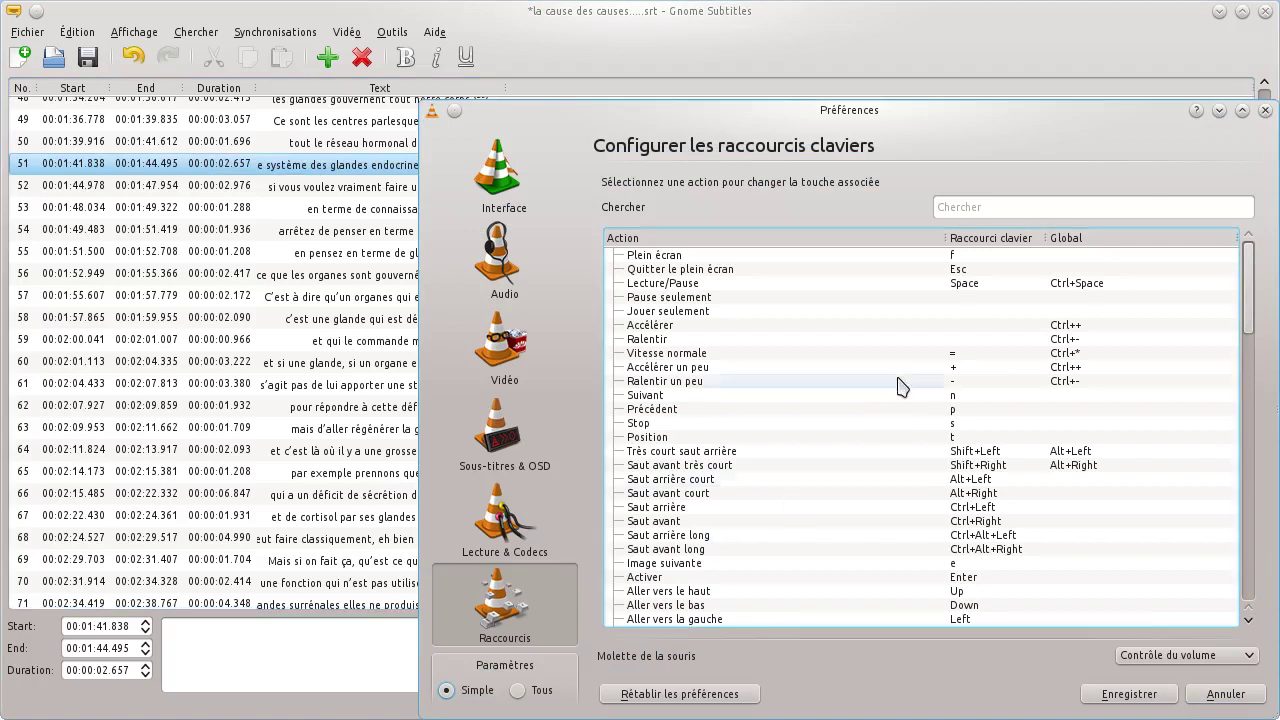
mouse_move(932, 122)
left_mouse_down()
mouse_move(966, 106)
mouse_move(949, 122)
left_mouse_up()
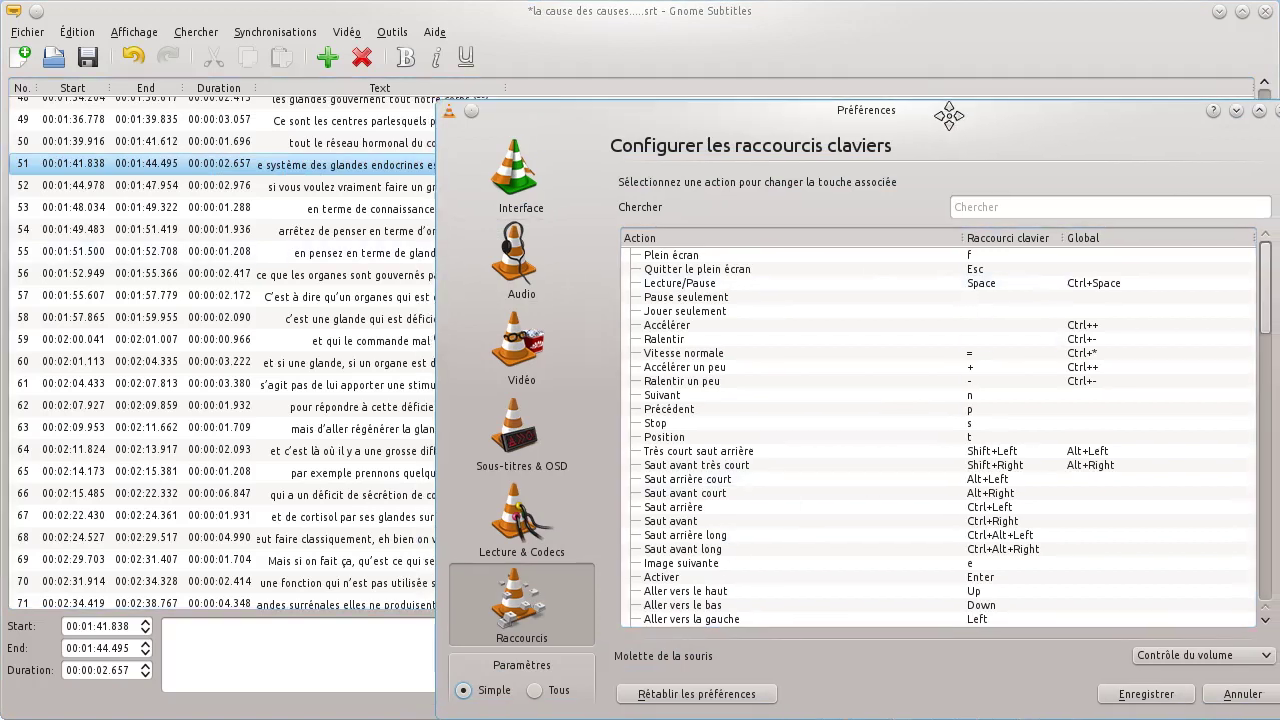
left_click(676, 286)
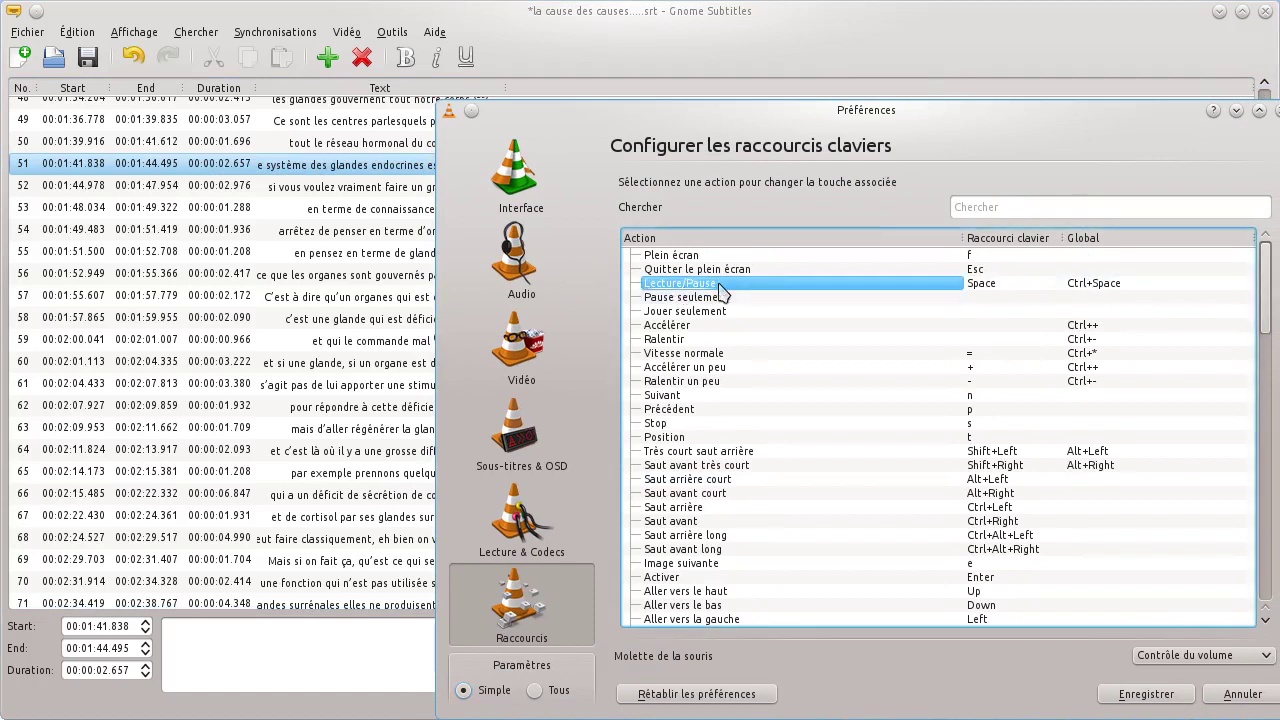
- Reposition VLC's preferences dialog so it is fully in view, and select the global shortcut of Lecture/Pause
left_click_drag(898, 115, 858, 94)
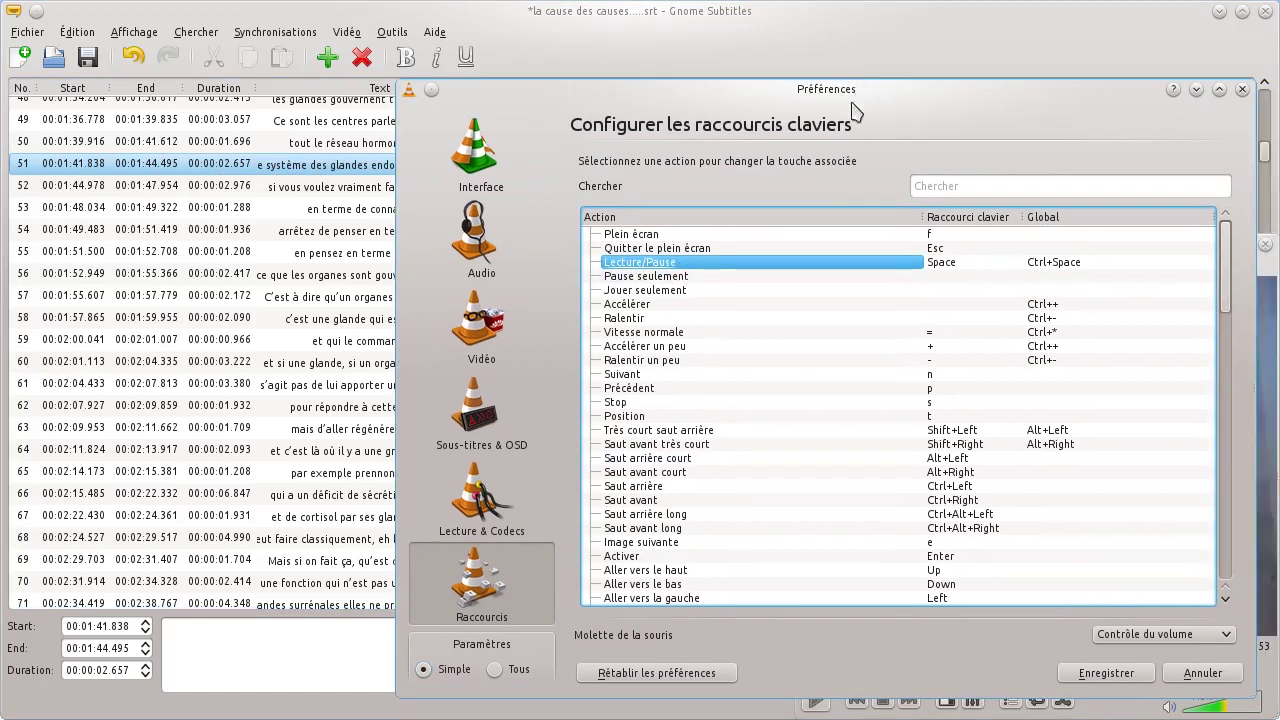
left_click(1062, 266)
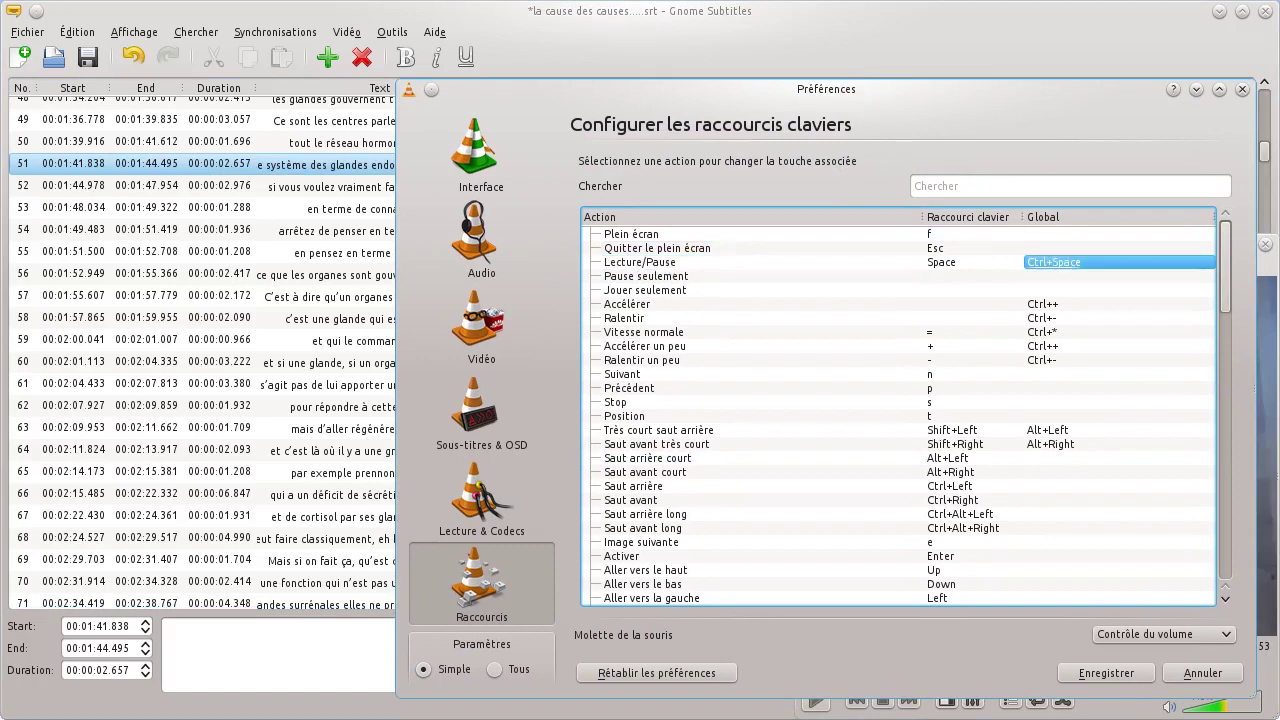
- Open a new blank text document in LibreOffice Writer
key("alt+F1")
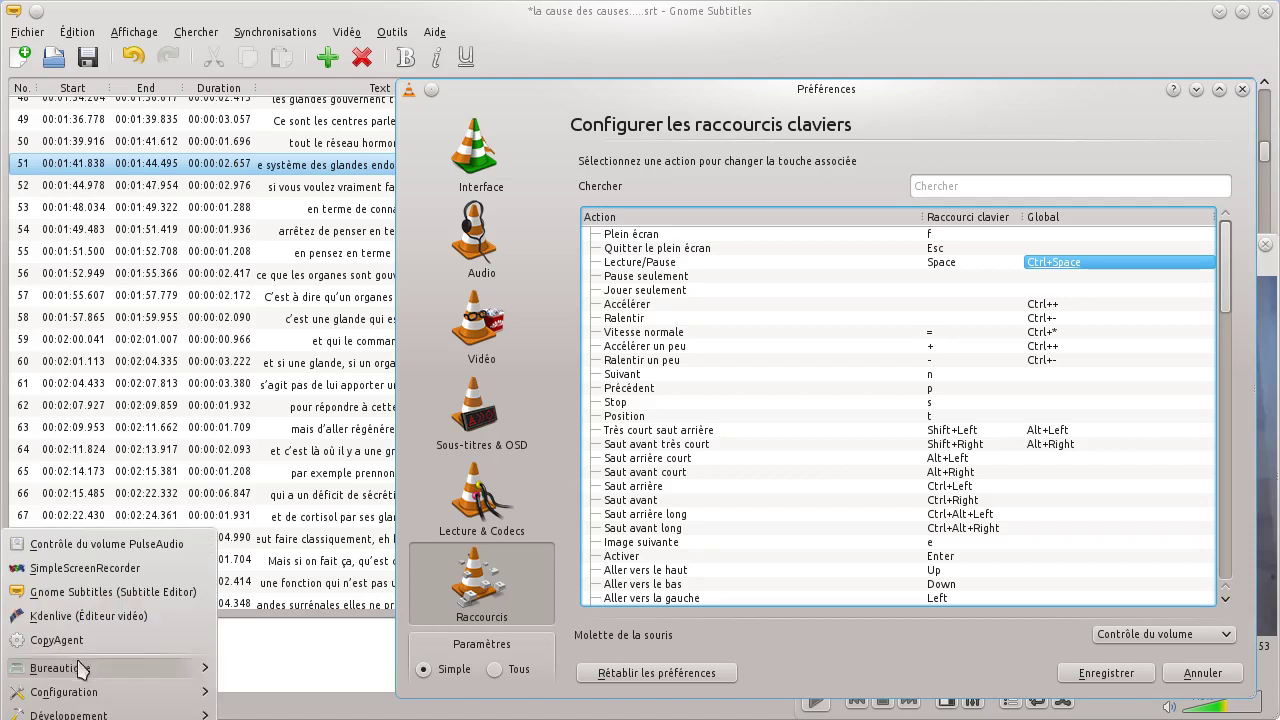
key("Up")
key("Up")
key("Up")
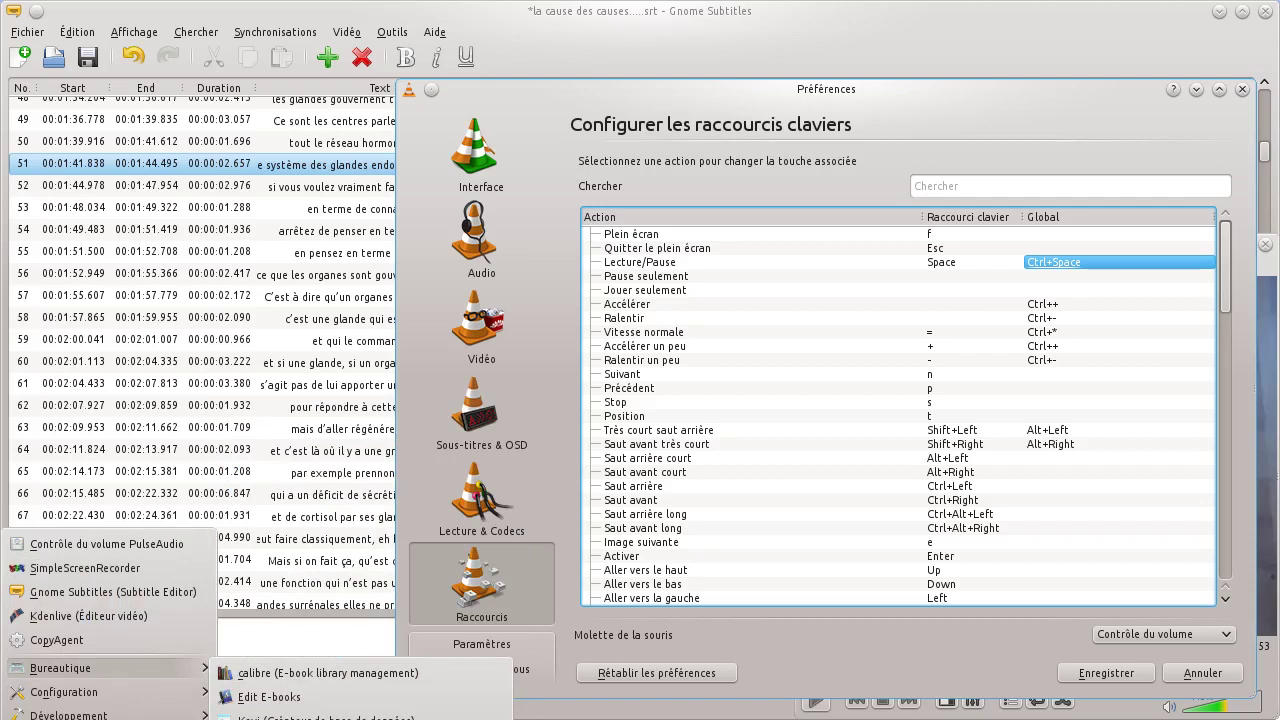
key("Return")
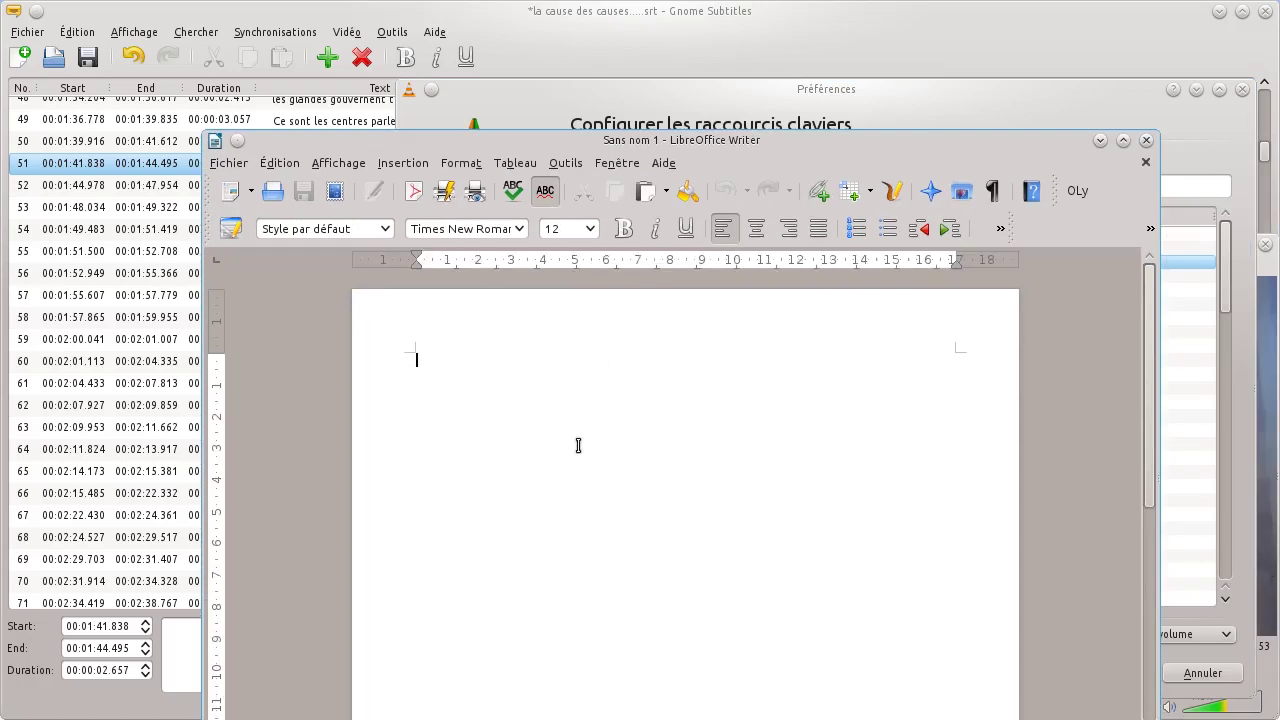
- Arrange the Writer window over VLC's shortcut settings, switch between the two windows, and return to the shortcut settings
left_click_drag(717, 140, 676, 203)
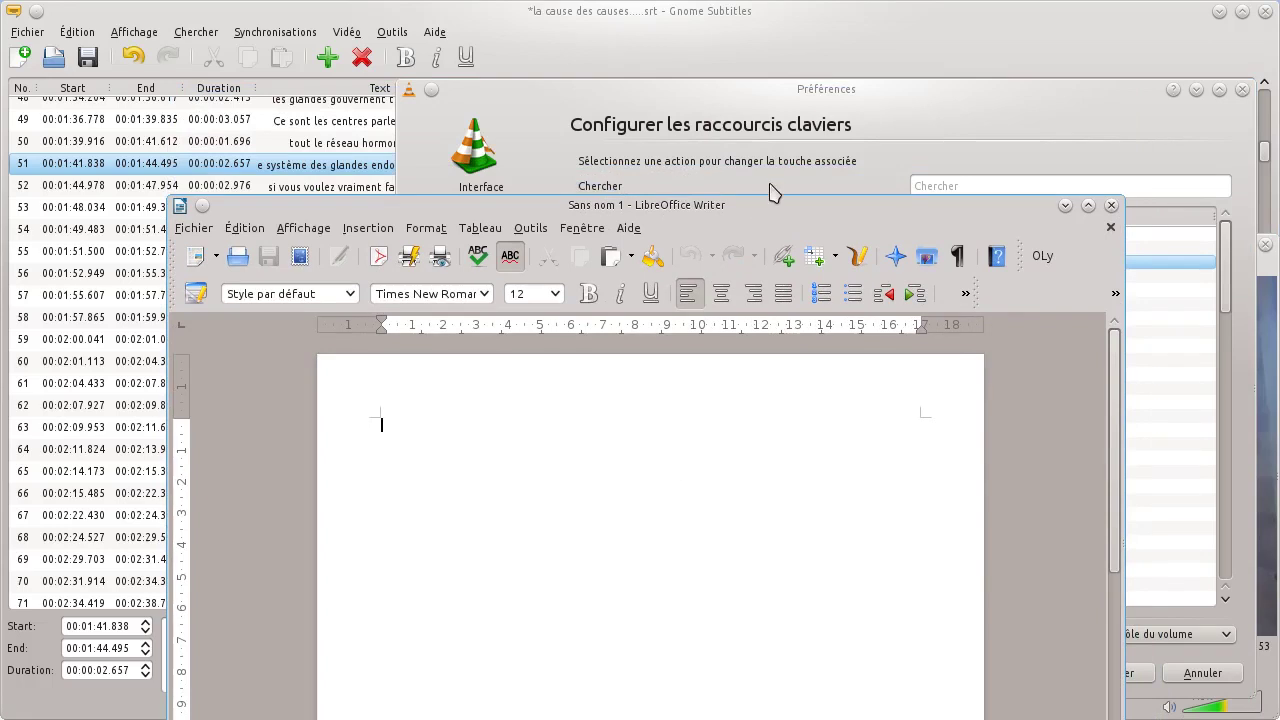
left_click(818, 148)
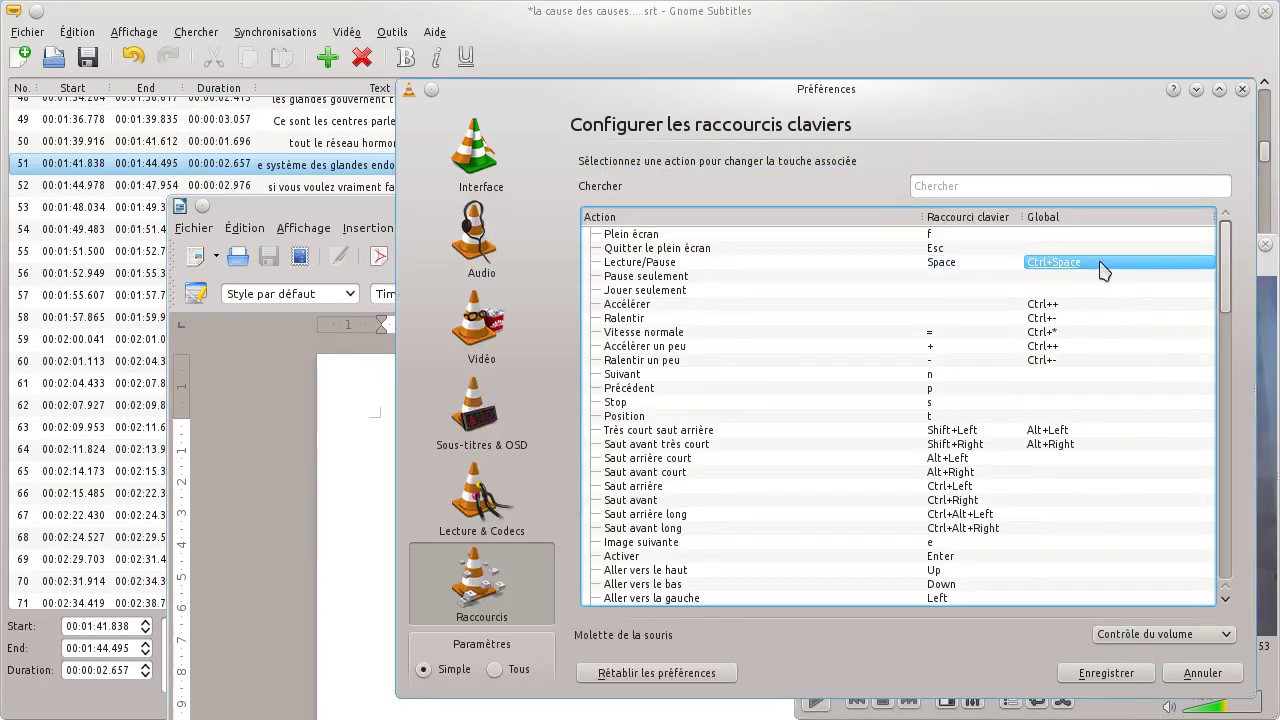
left_click(630, 698)
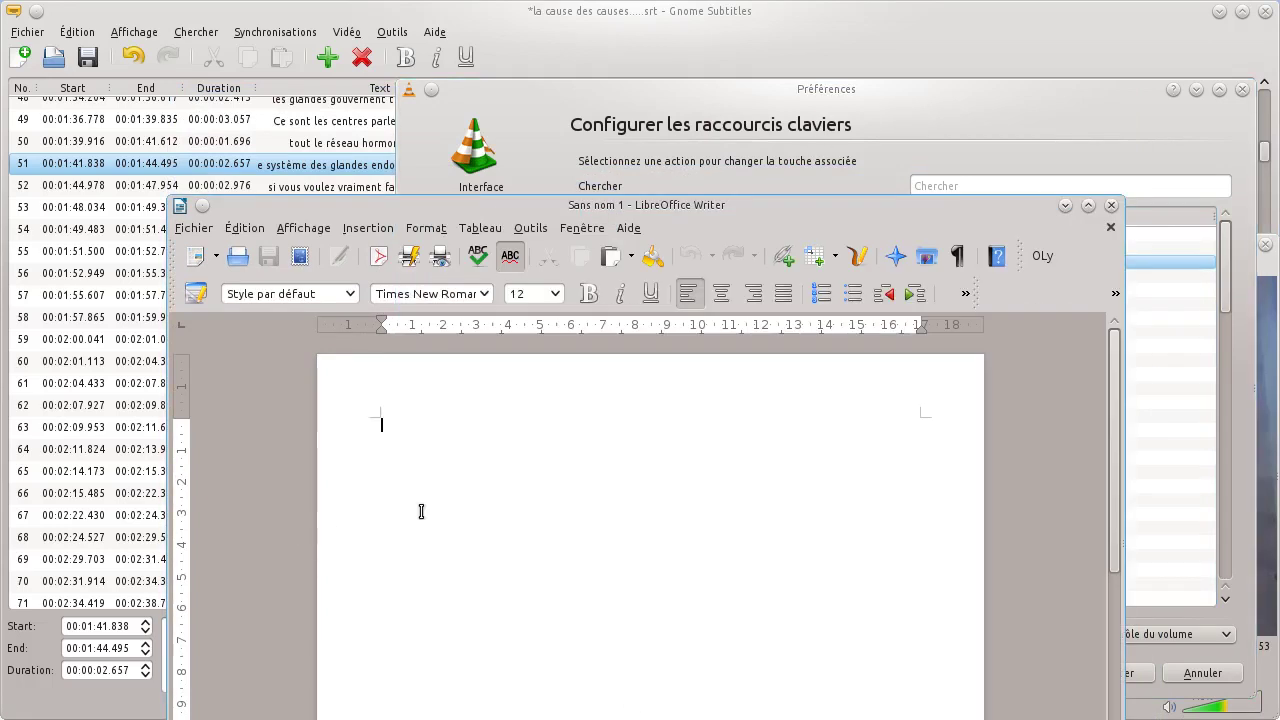
left_click_drag(688, 204, 690, 169)
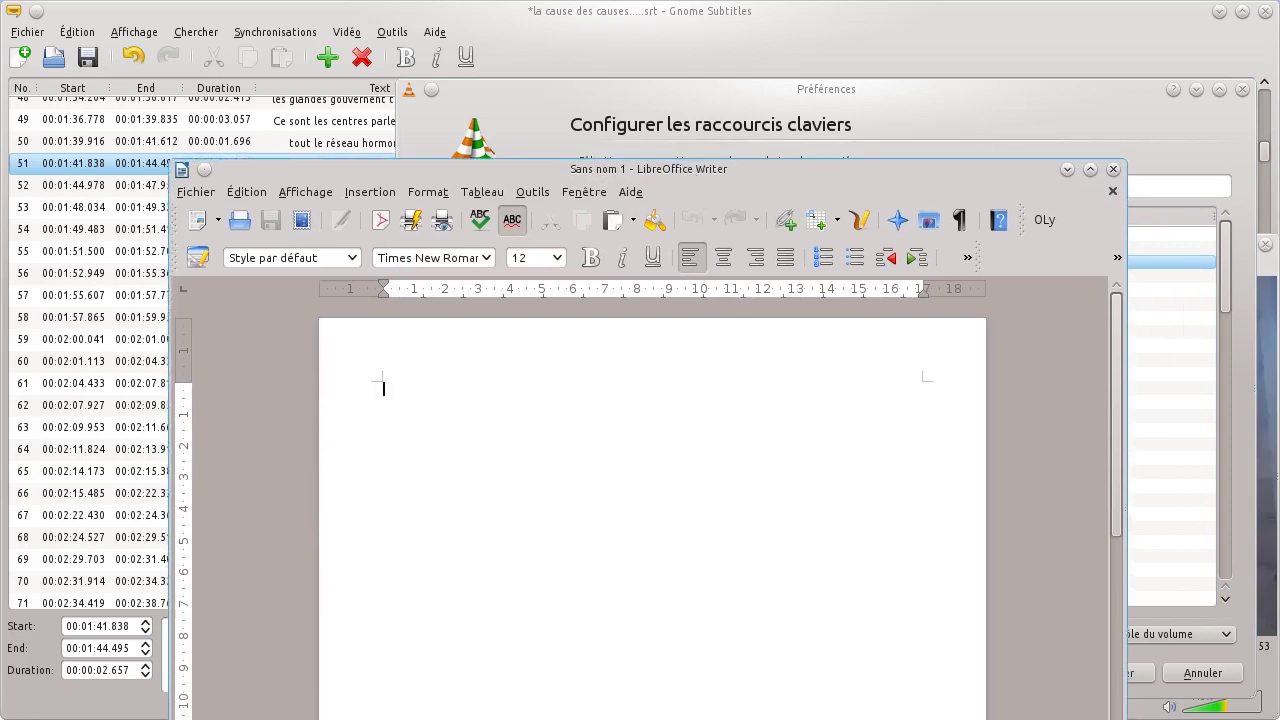
left_click(690, 135)
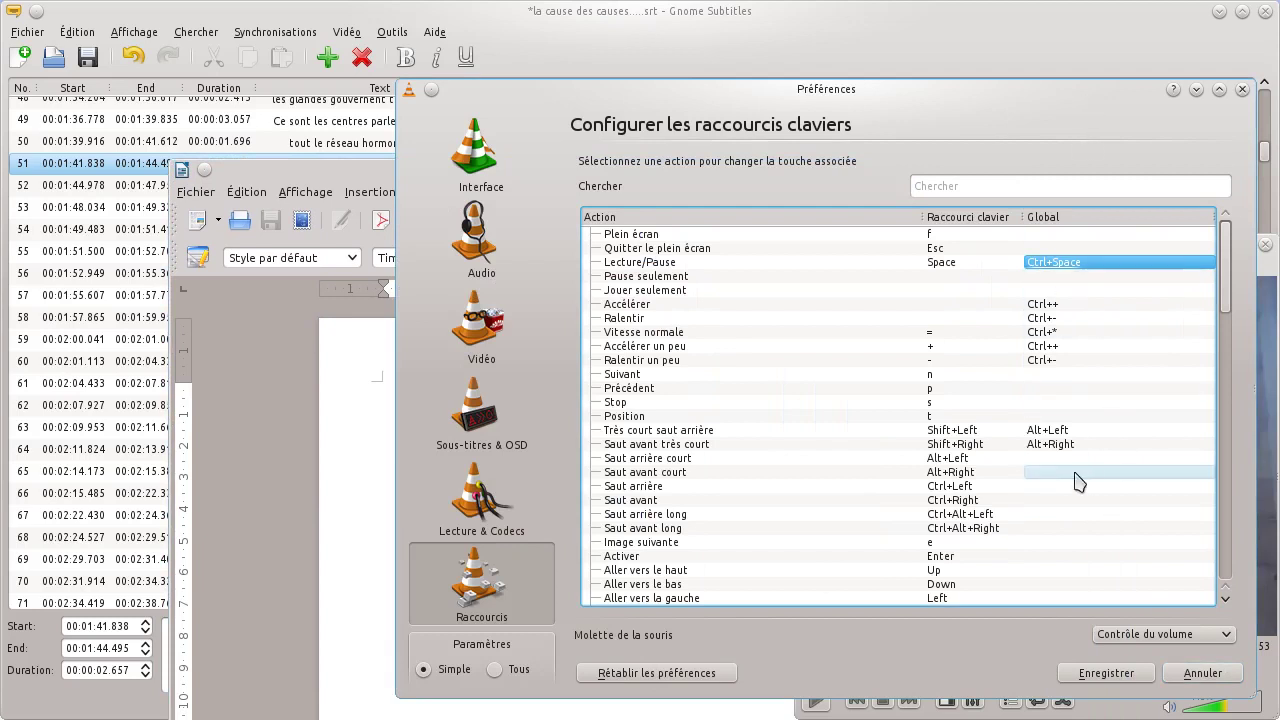
- Examine the normal and global shortcuts for the very short backward and forward jumps, and the normal shortcut for Saut avant court
left_click(638, 432)
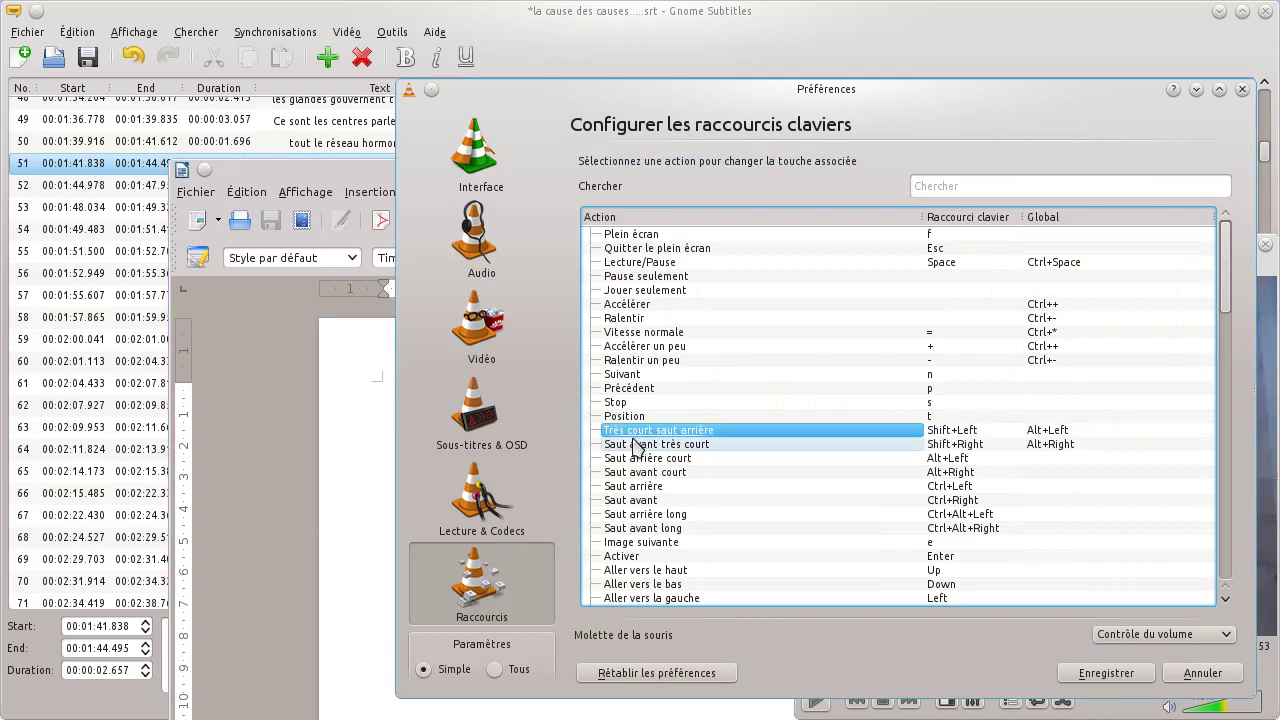
key("Down")
left_click(641, 431)
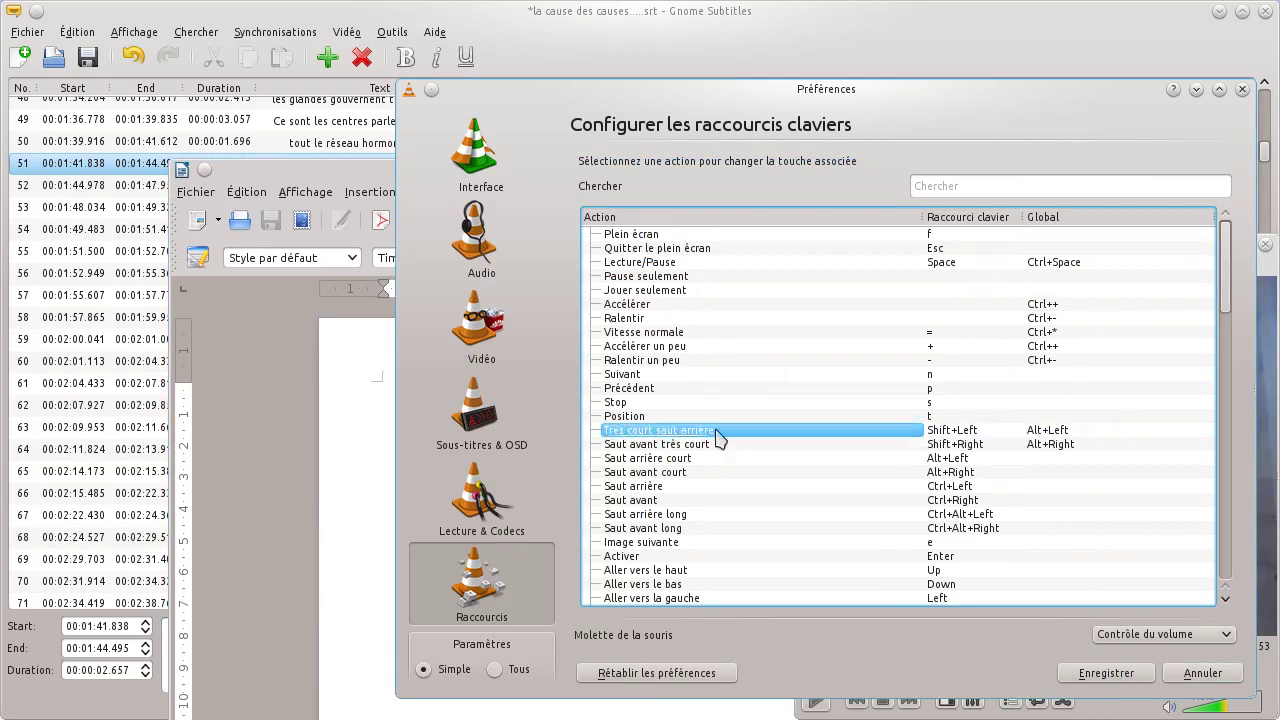
left_click(1050, 432)
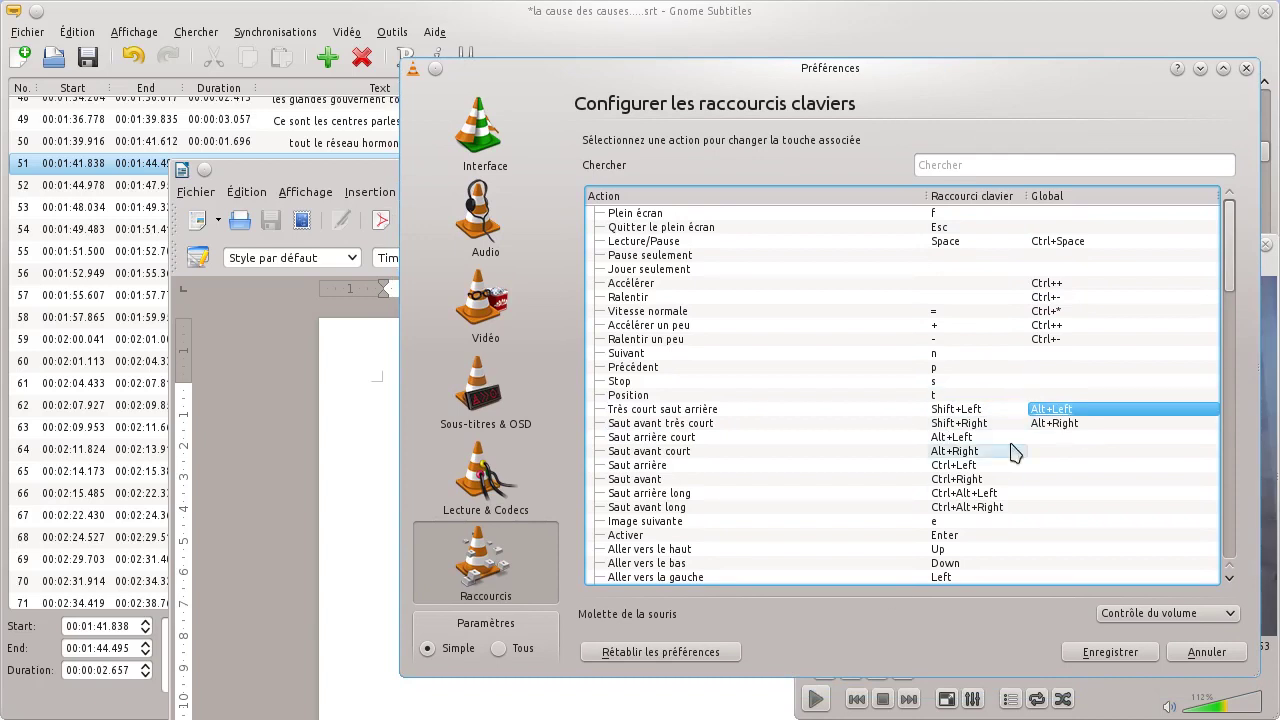
left_click(1057, 424)
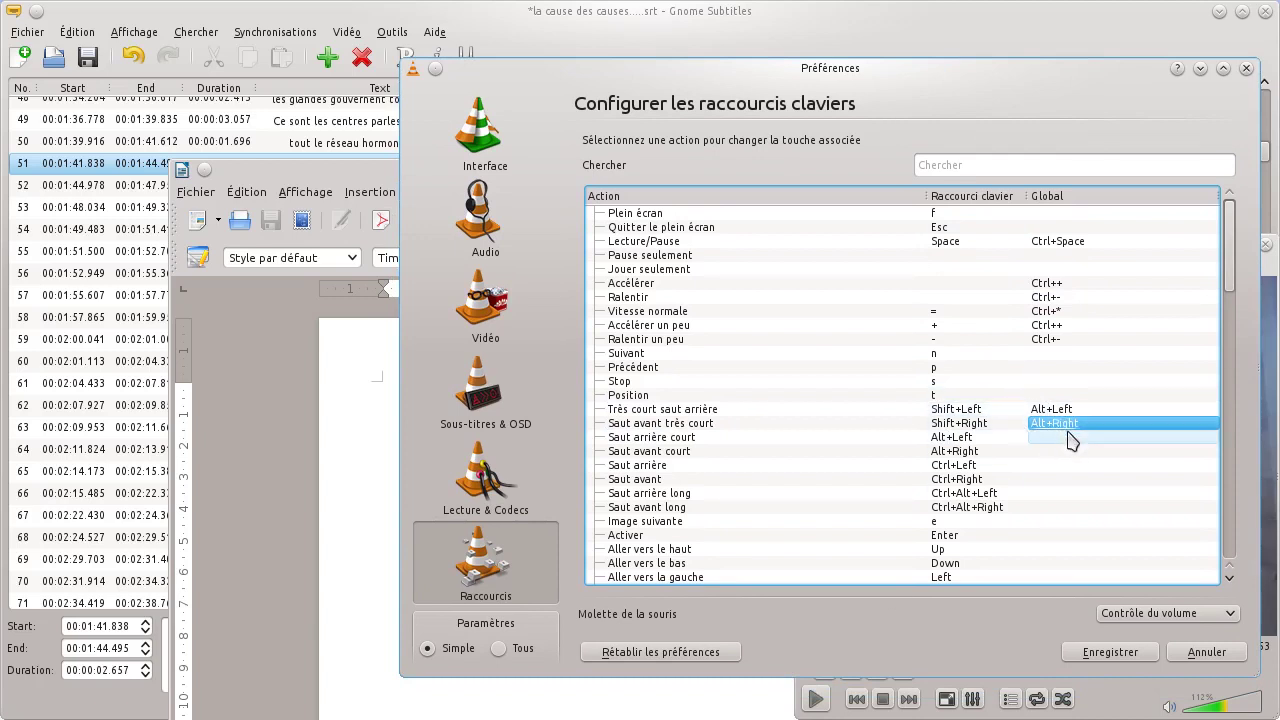
left_click(1047, 410)
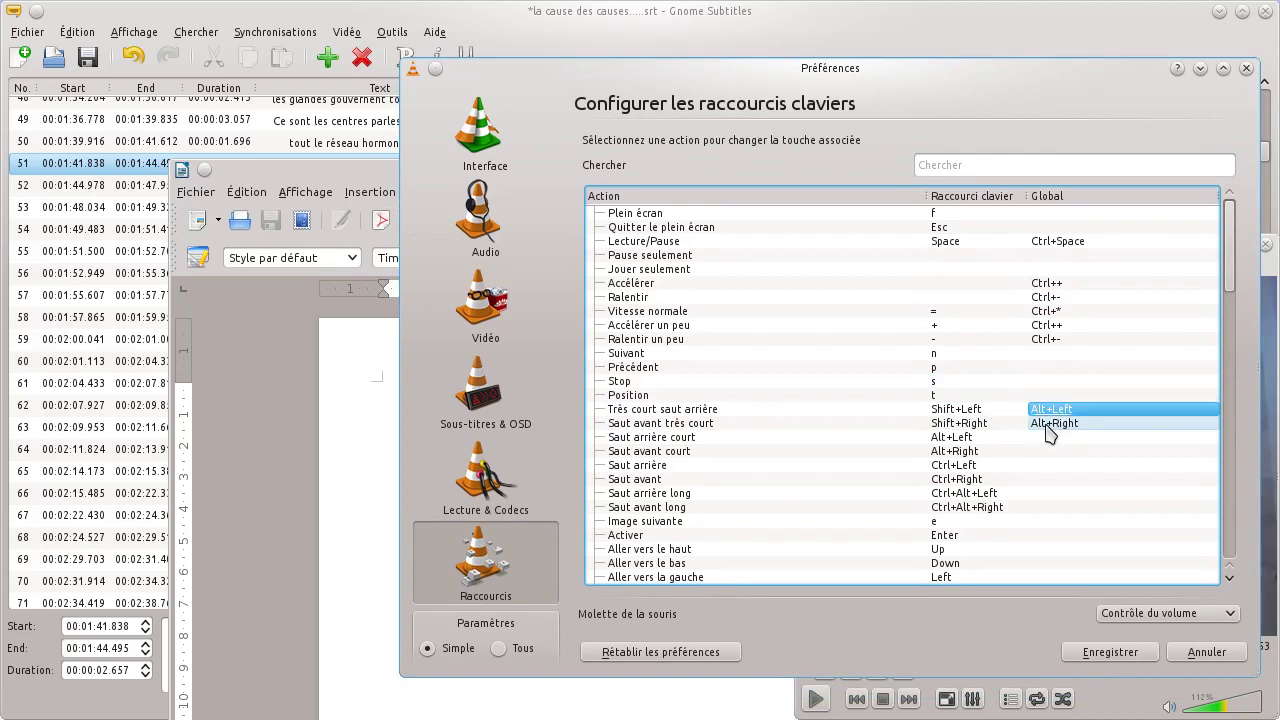
left_click(1049, 432)
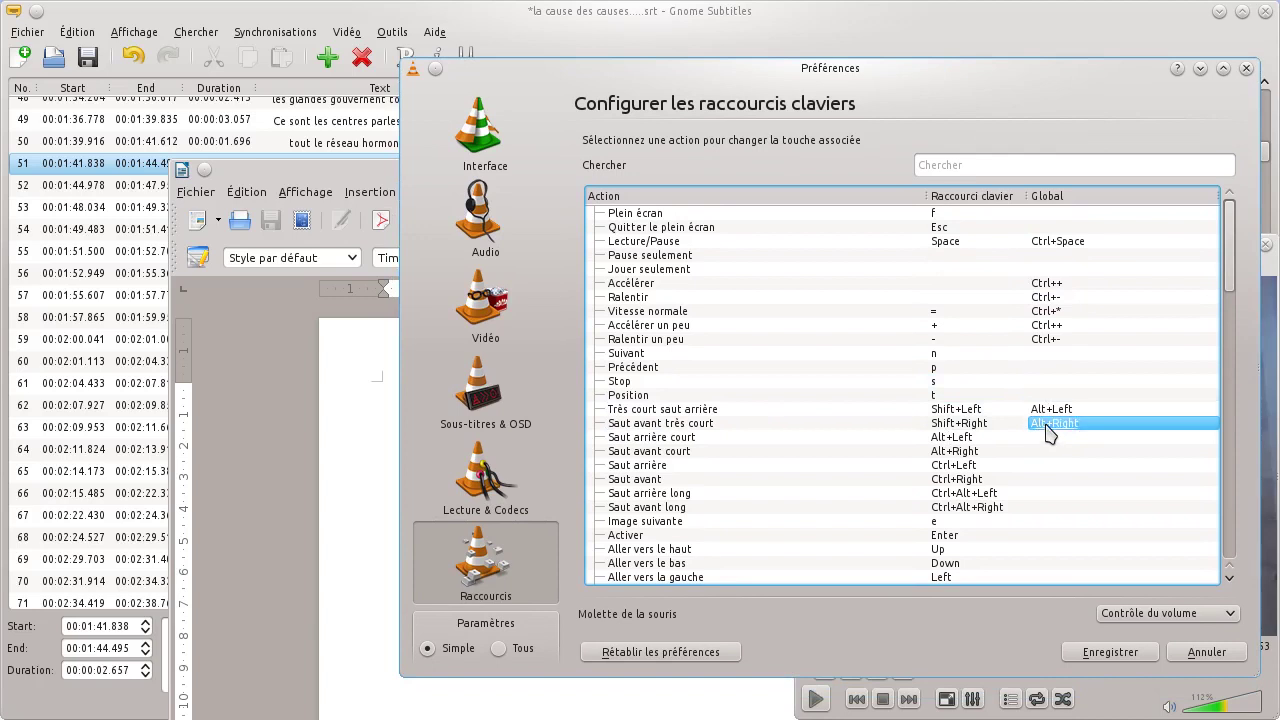
left_click(957, 453)
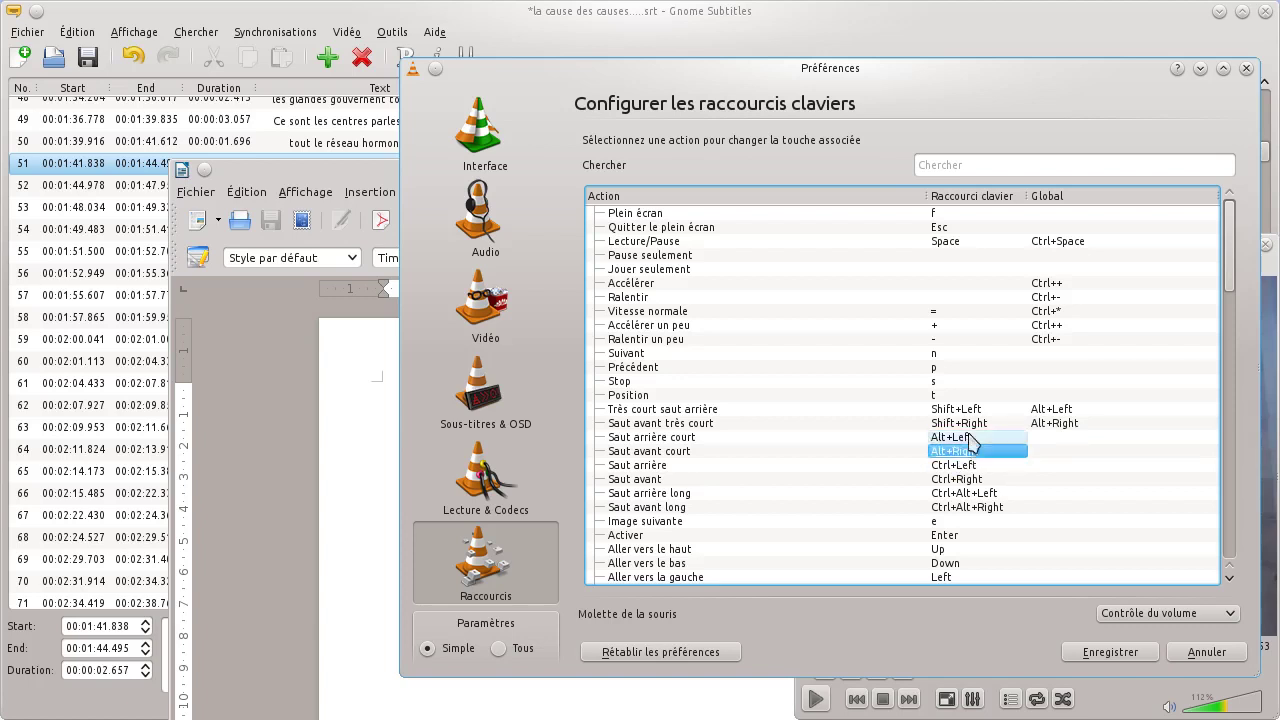
left_click(970, 455)
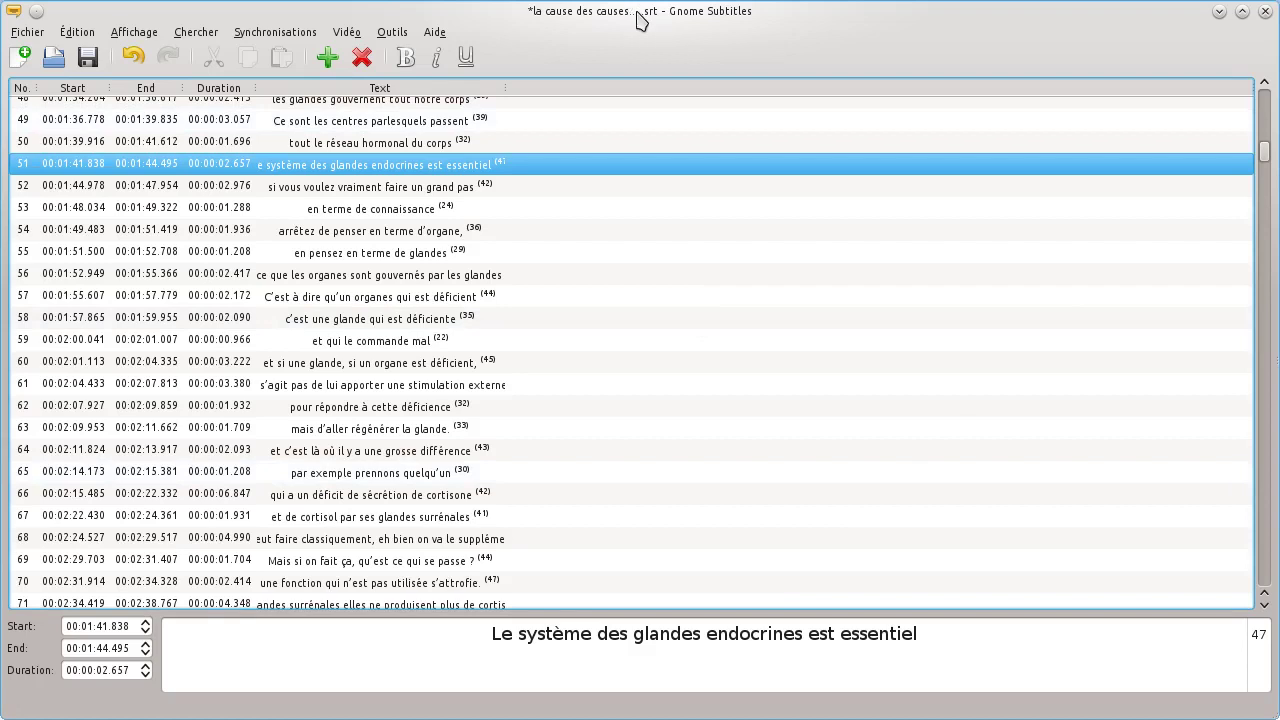
- Go to the first subtitle in Gnome Subtitles, and create a new subtitle file without saving the current one
left_click_drag(640, 20, 658, 40)
left_click(1150, 339)
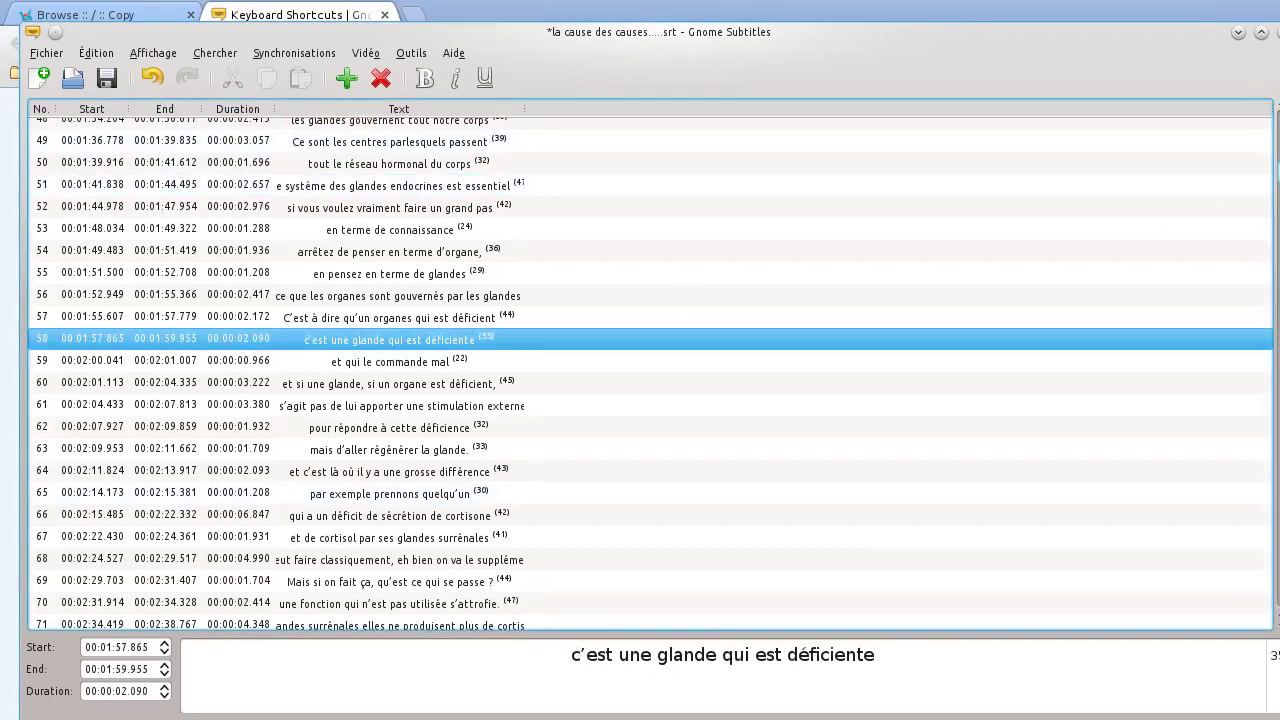
scroll(829, 237, "up", 15)
left_click(551, 131)
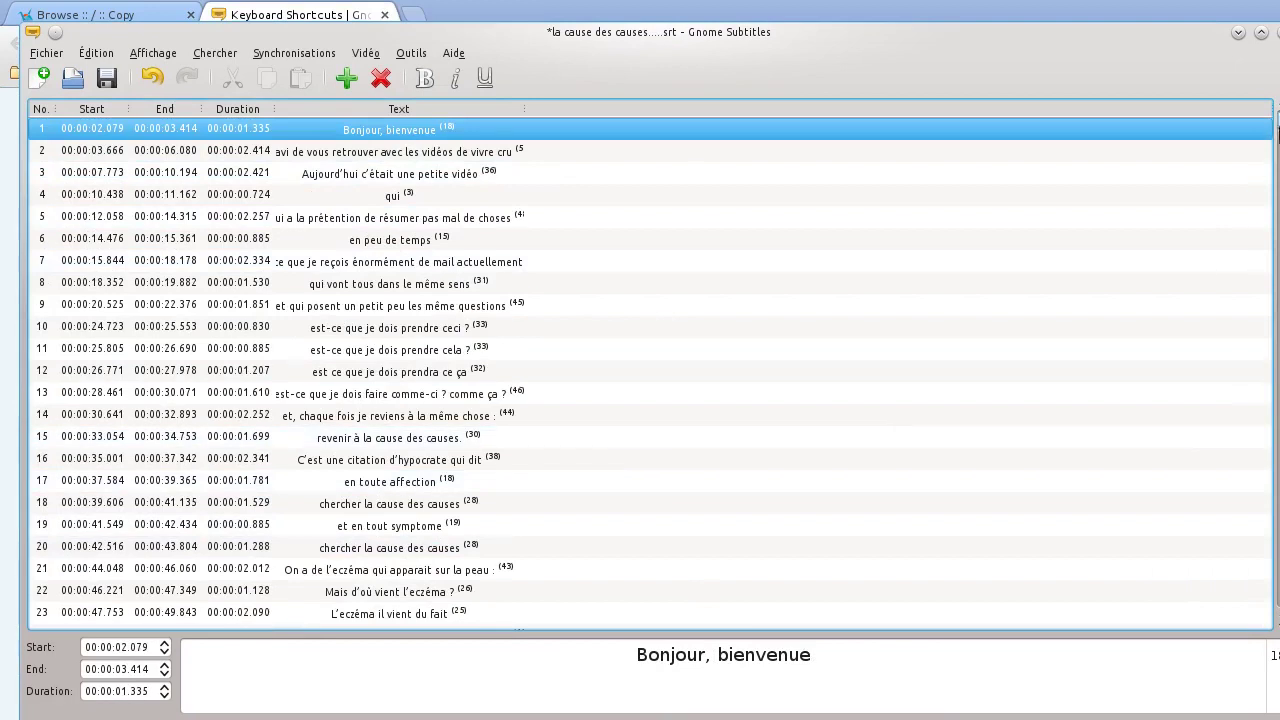
left_click(40, 77)
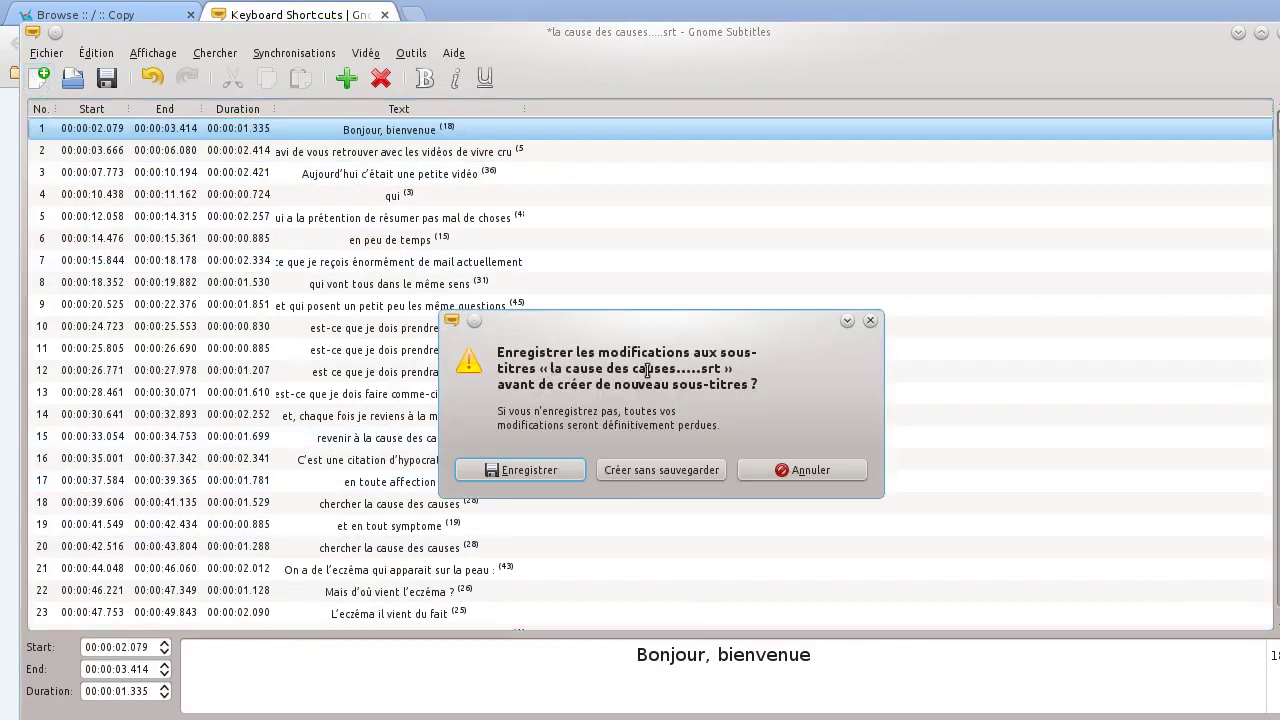
left_click(636, 483)
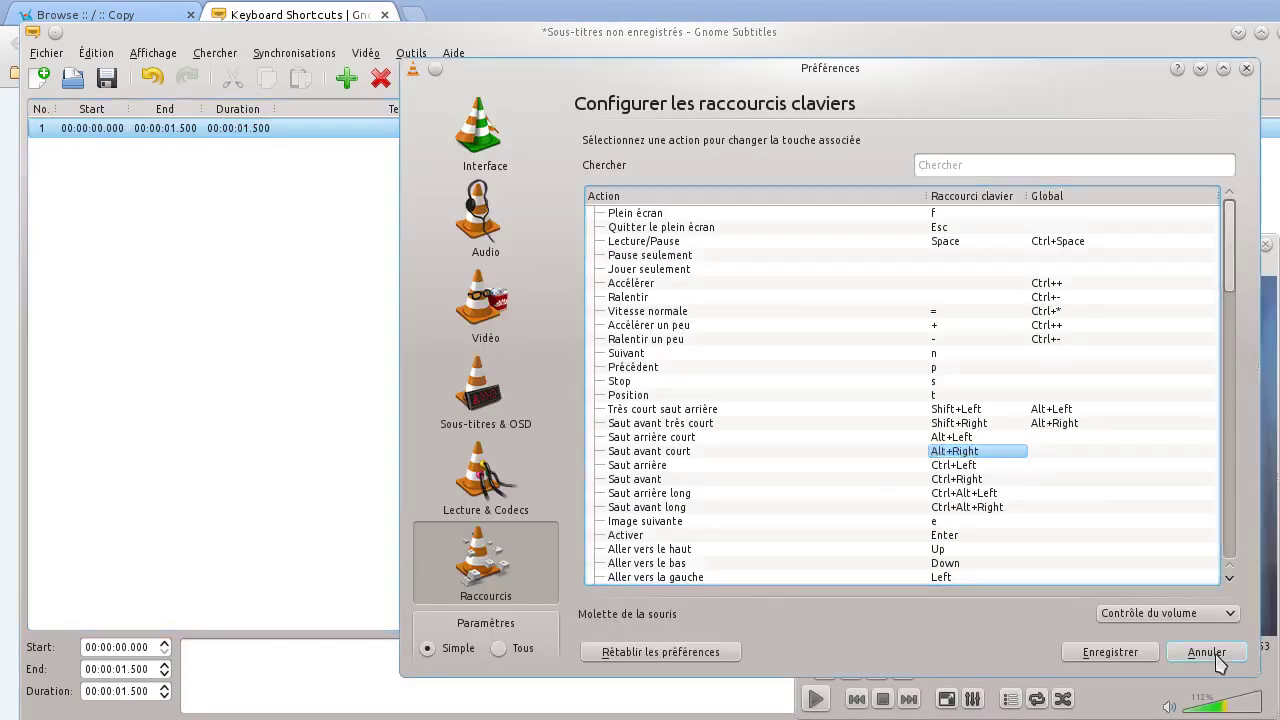
- Close VLC's preferences without saving, and jump the video back to its beginning
left_click(1188, 650)
key("shift+Right")
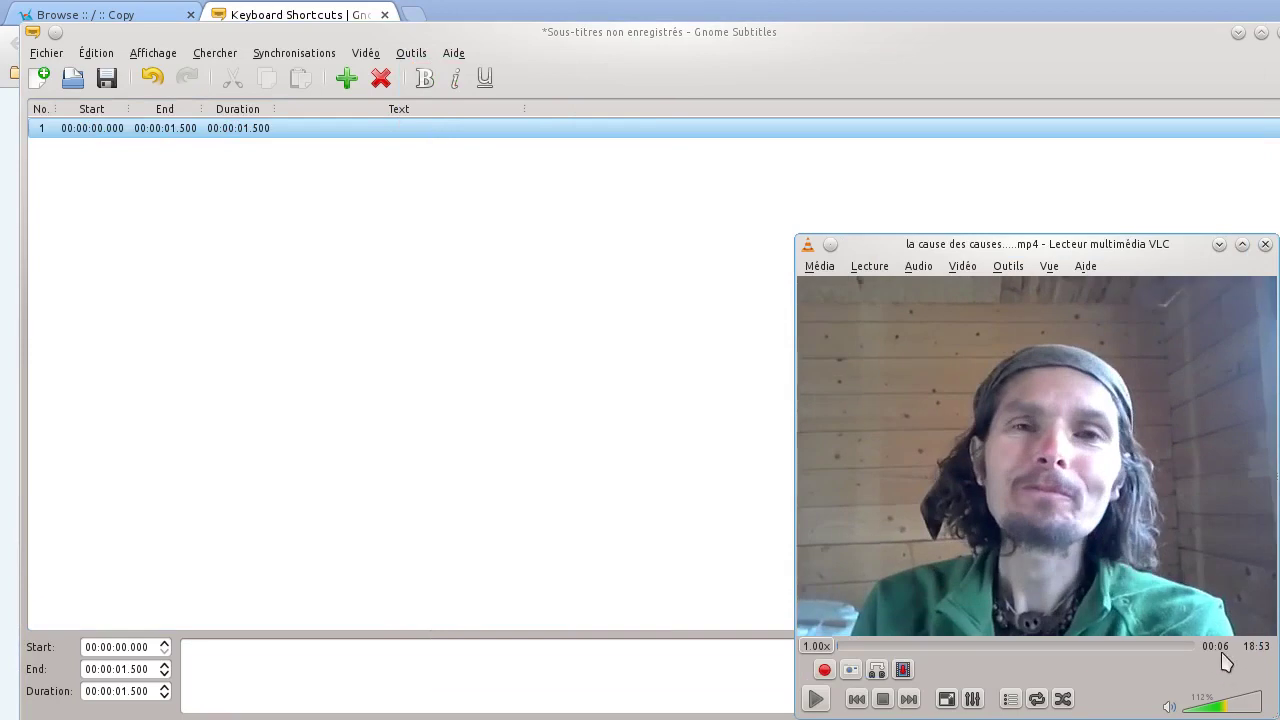
key("shift+Left")
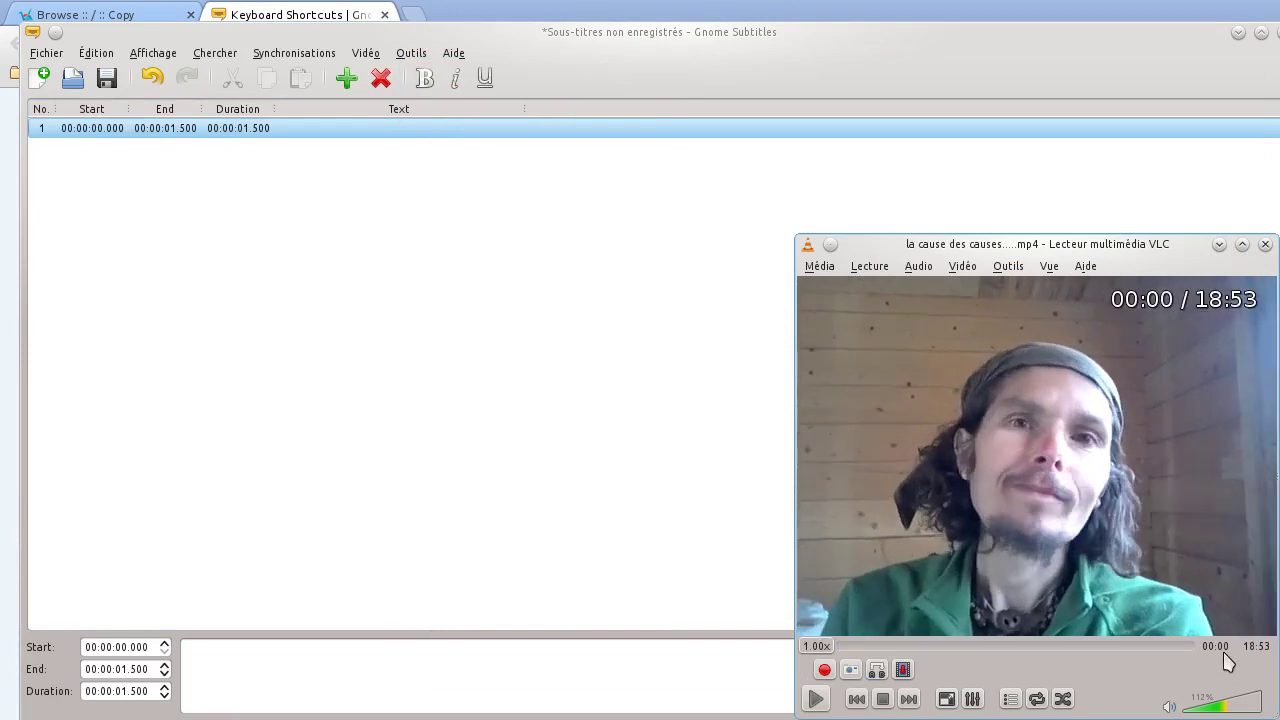
- Open VLC's interface toolbar editor, and locate the Vitesse de lecture element in the list of toolbar elements
left_click_drag(1086, 246, 1070, 204)
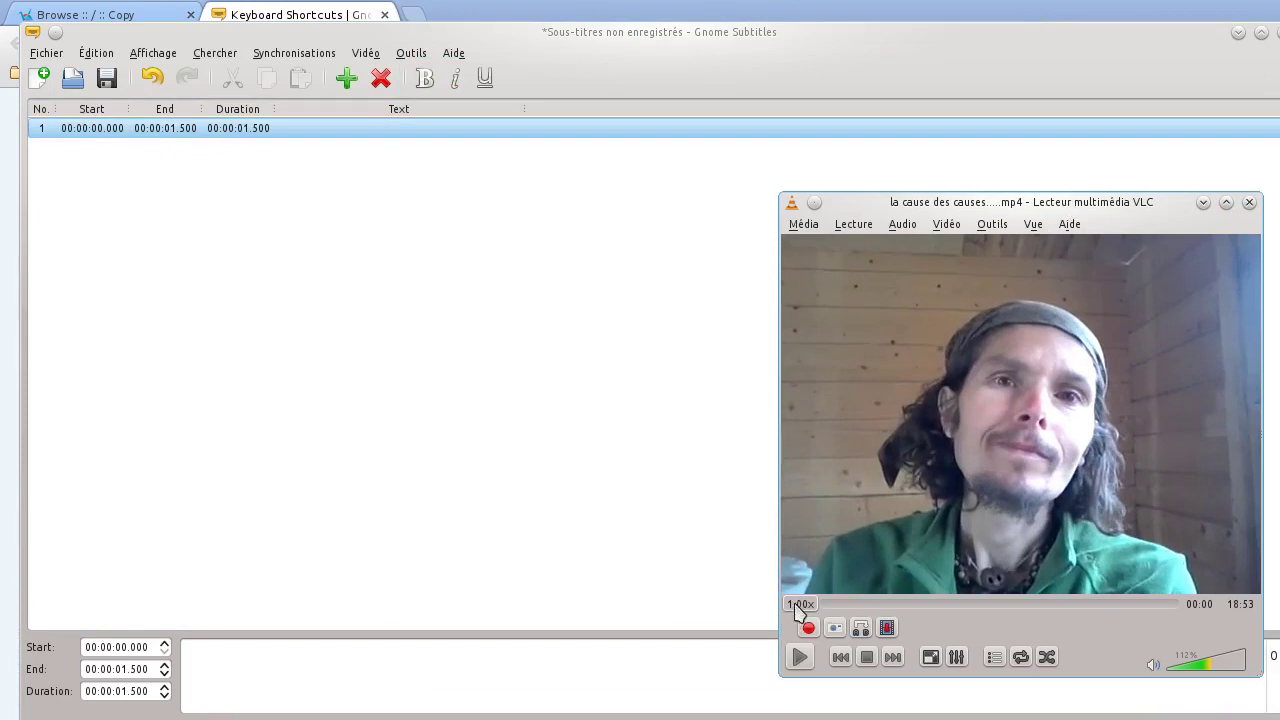
left_click(1005, 228)
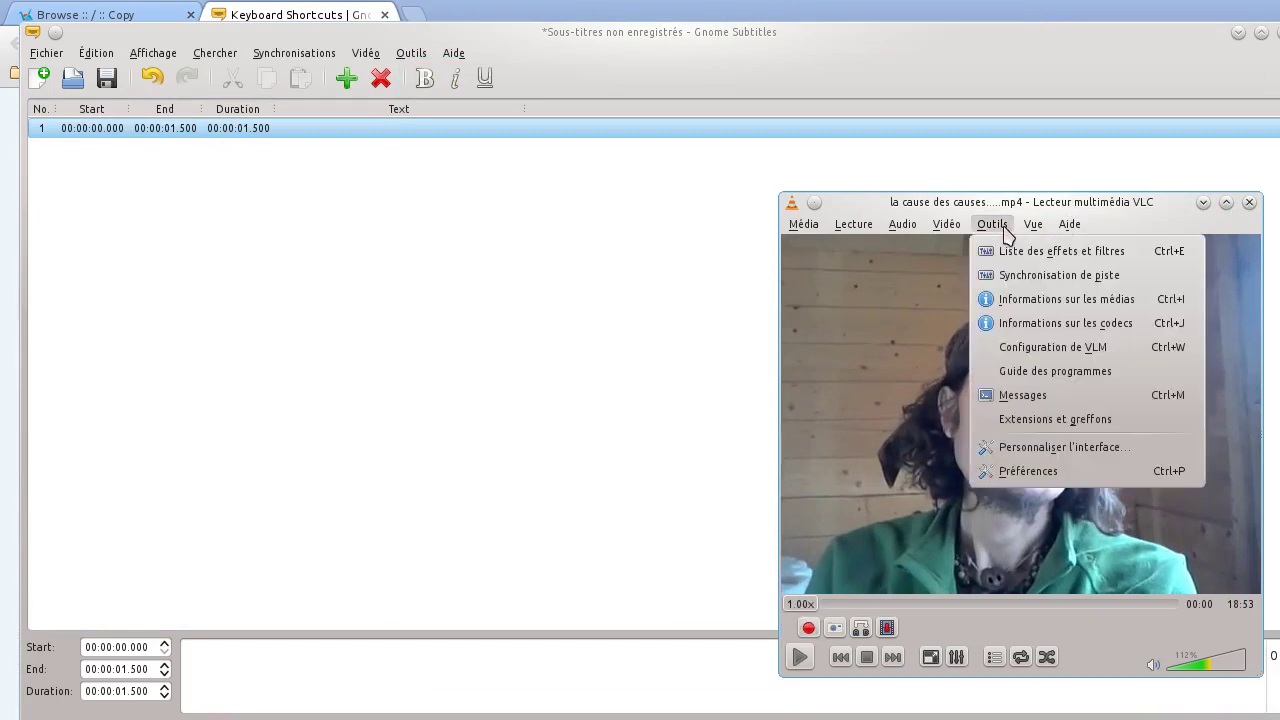
left_click(1028, 456)
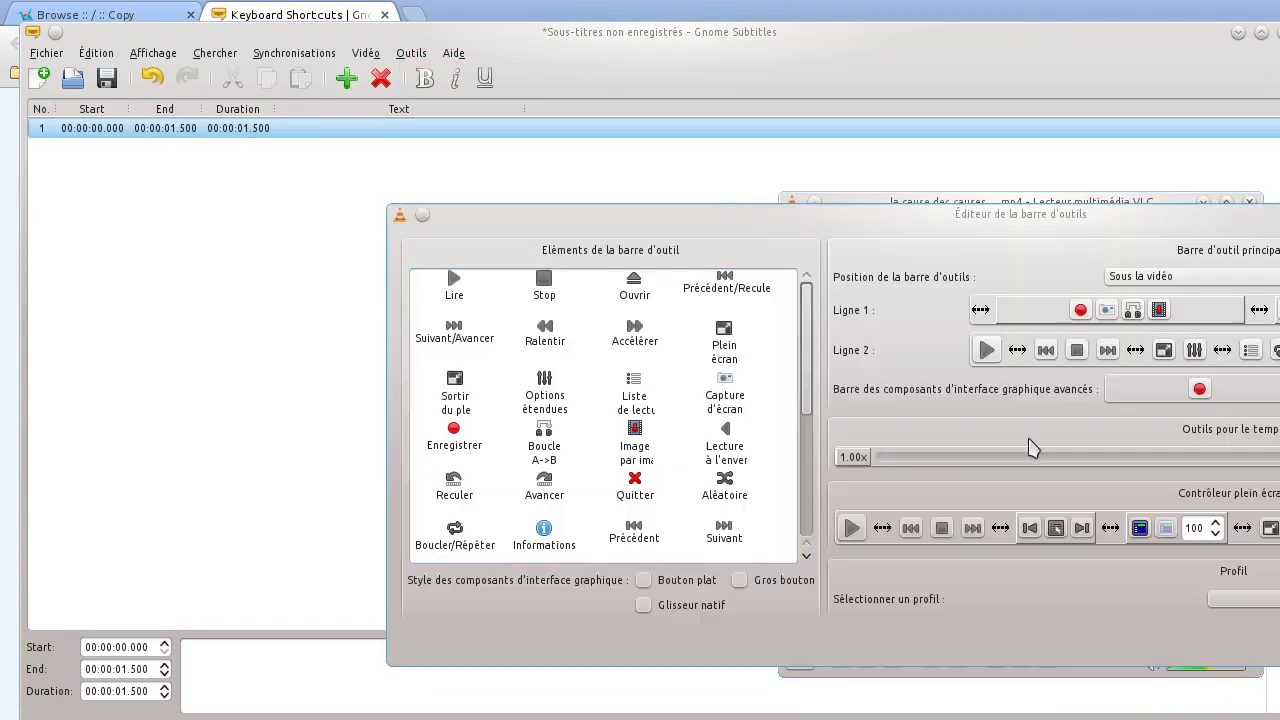
left_click_drag(1080, 206, 971, 171)
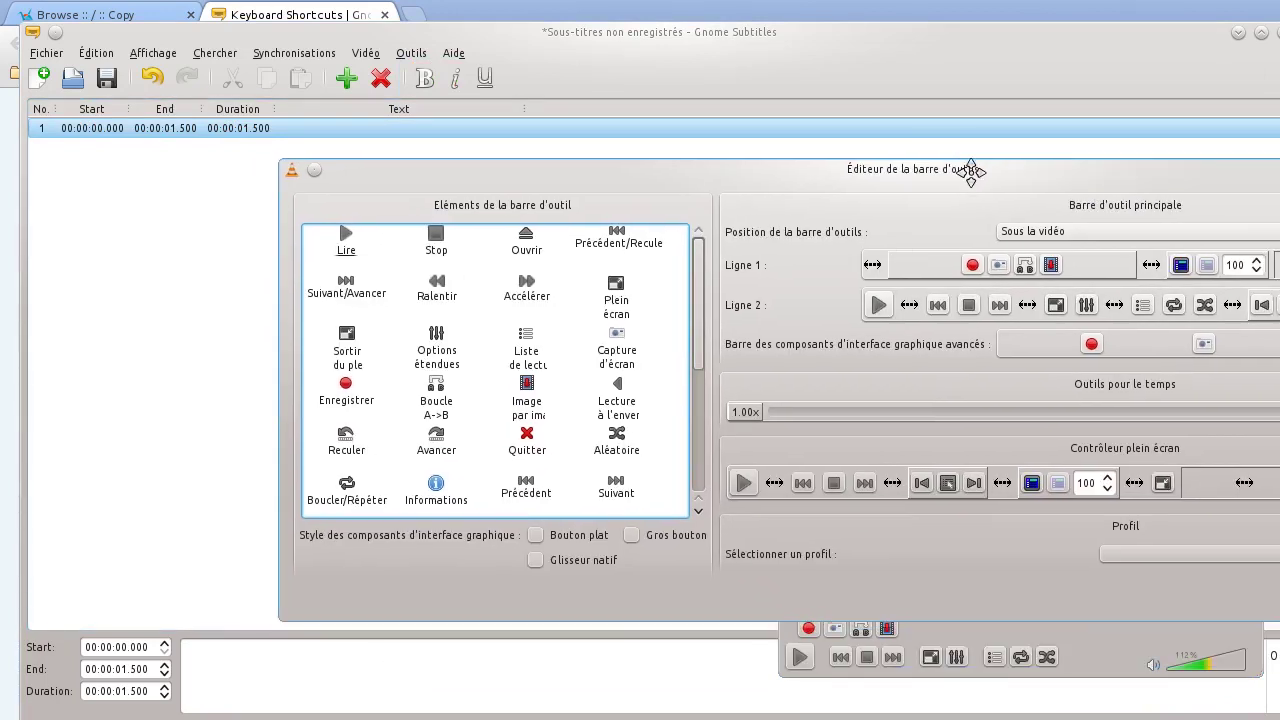
left_click_drag(705, 337, 710, 441)
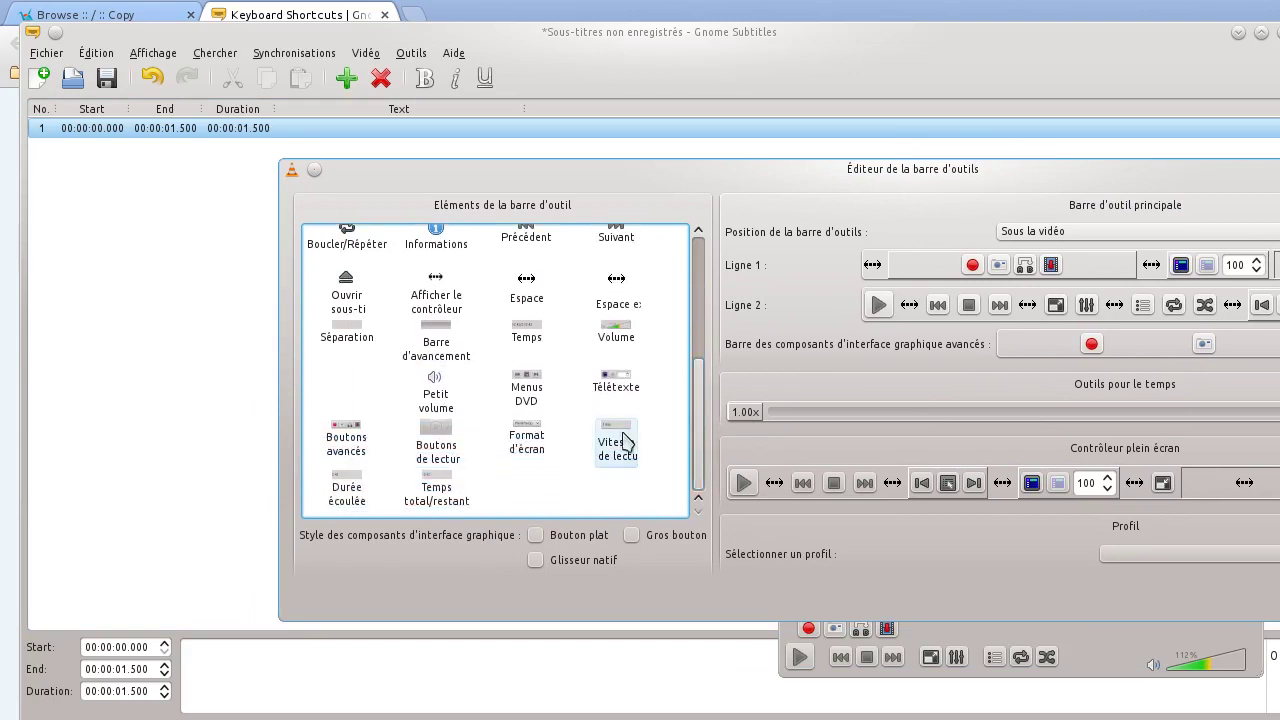
left_click_drag(692, 362, 703, 403)
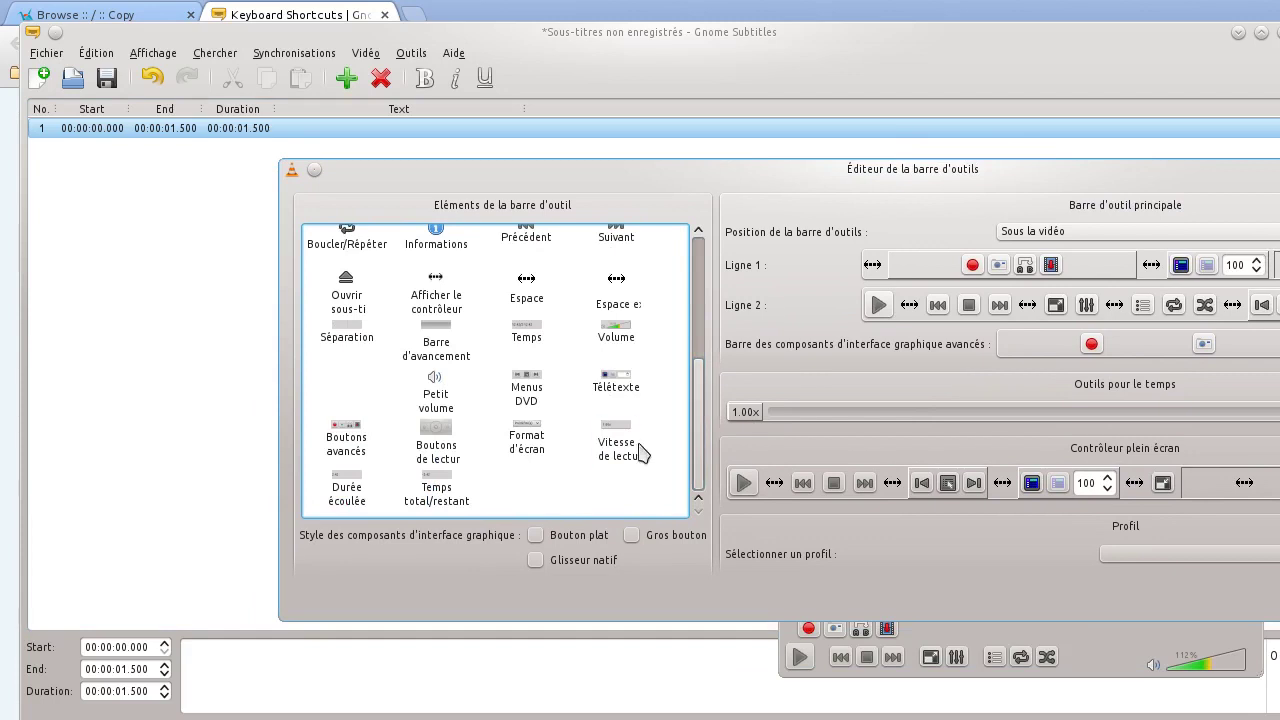
- Try adding two Vitesse de lecture elements to the time toolbar, and close the toolbar editor
left_click_drag(618, 447, 745, 415)
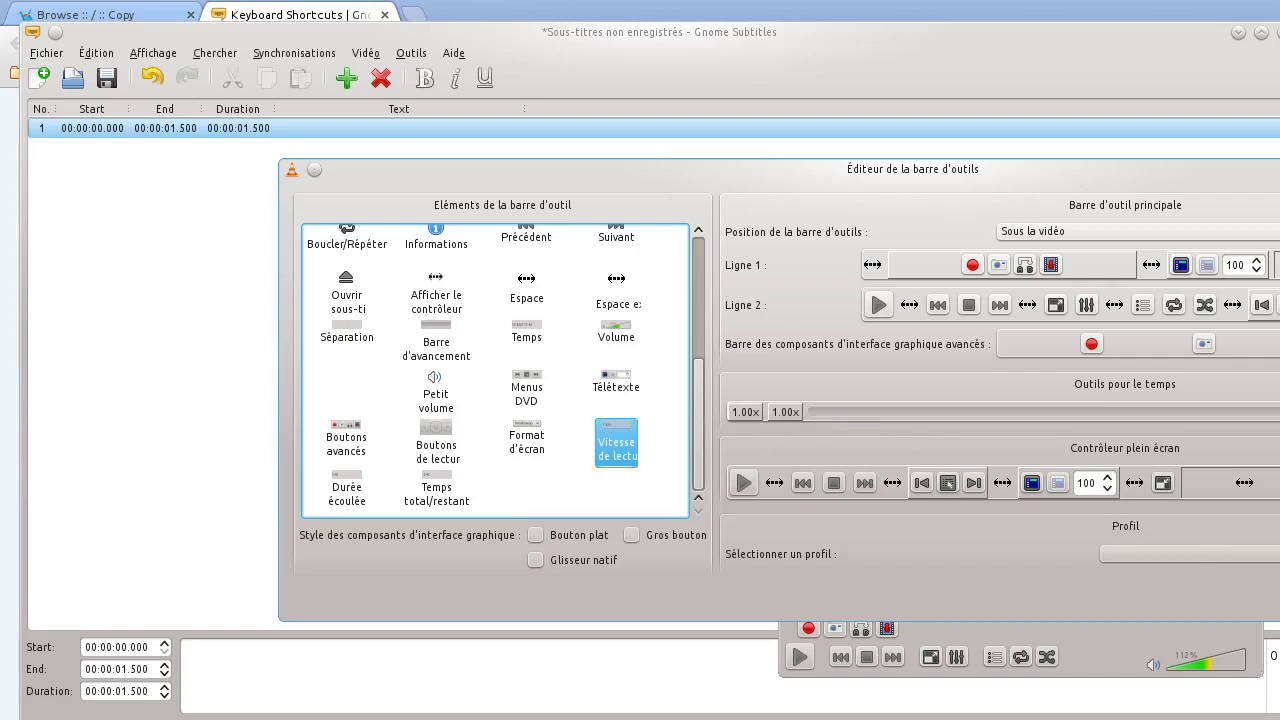
left_click_drag(628, 458, 735, 425)
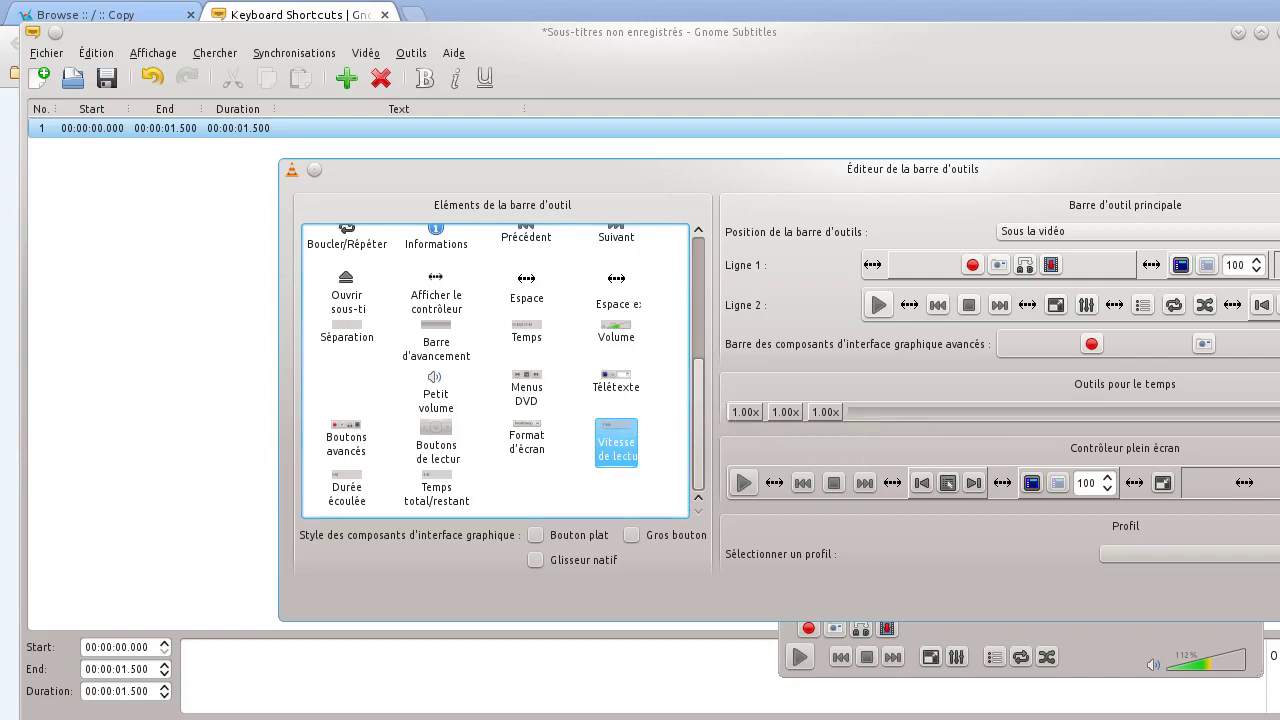
key("Return")
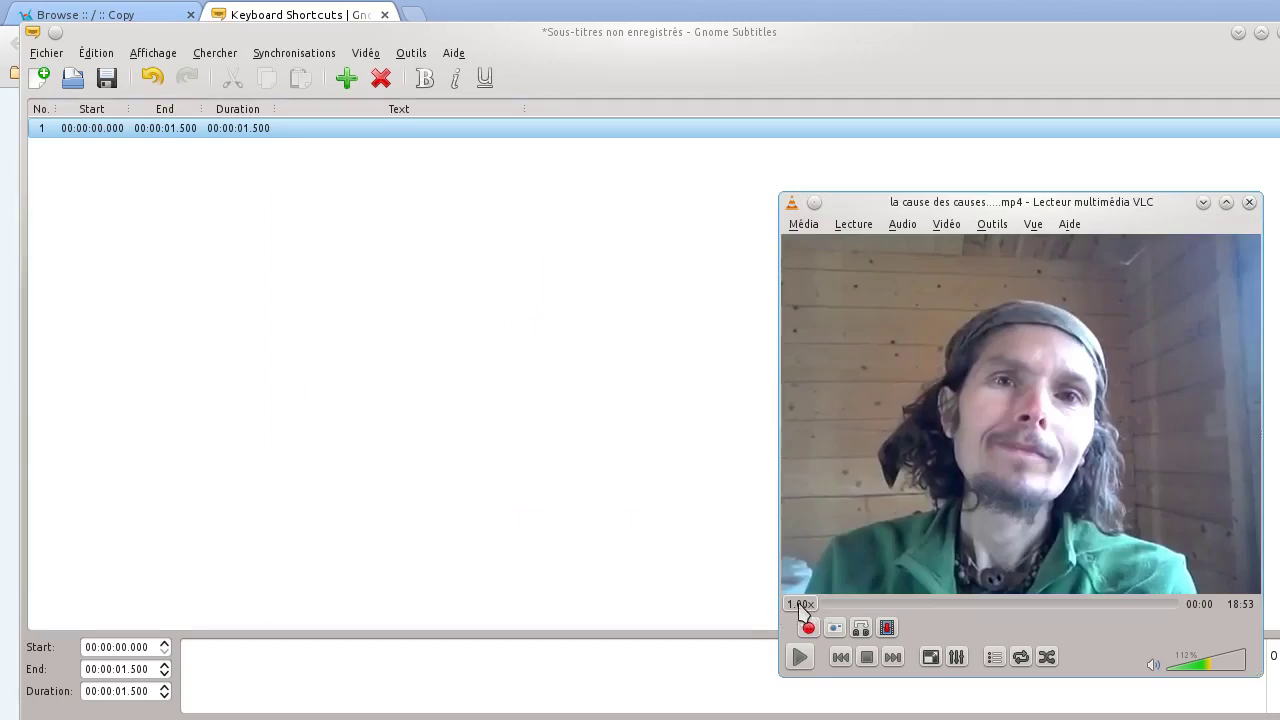
- Set VLC's playback speed to 0.75x and start playing the video
left_click(798, 605)
left_click_drag(806, 641, 795, 641)
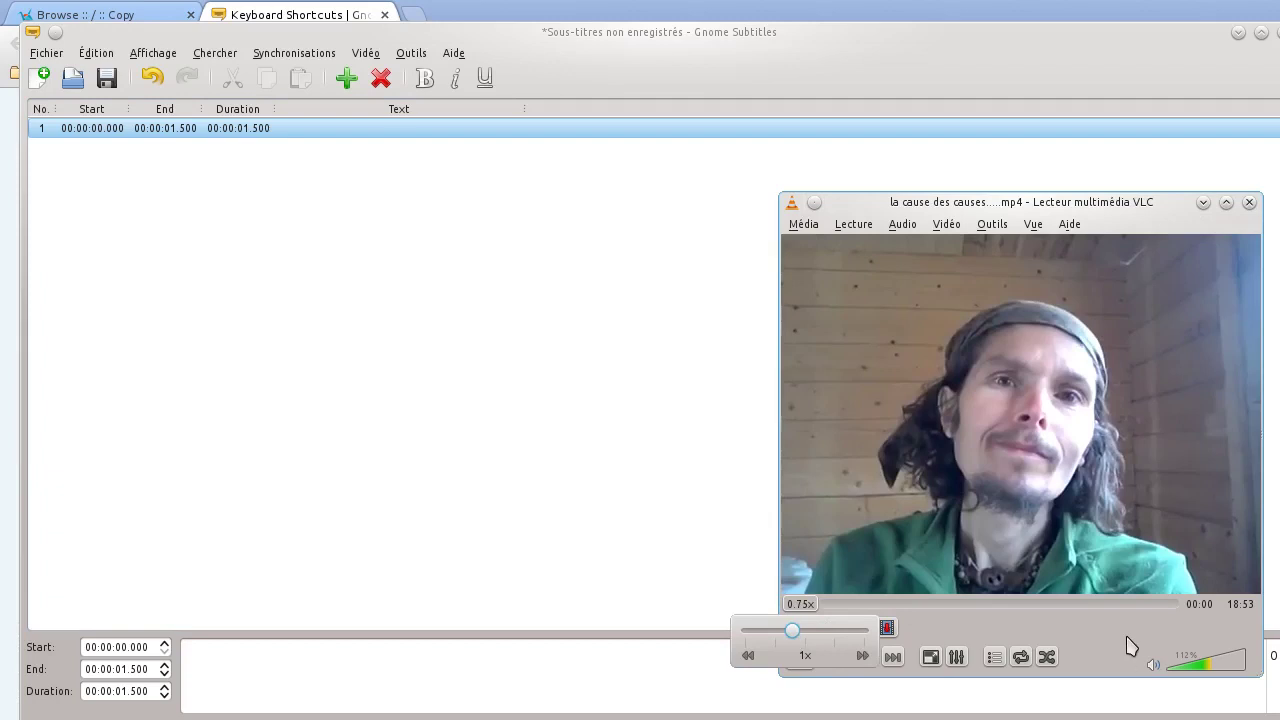
left_click(1090, 648)
left_click(800, 658)
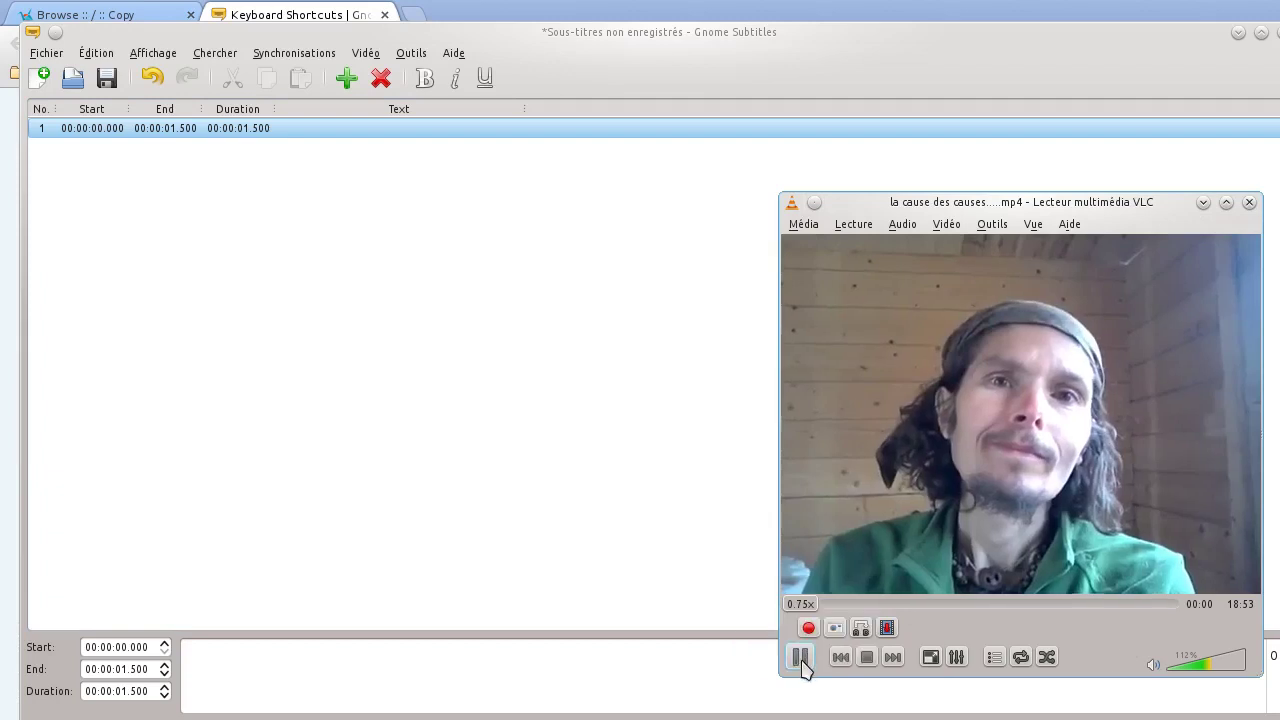
- Pause the video, and open the keyboard shortcut settings (Raccourcis) in VLC's preferences
left_click(801, 658)
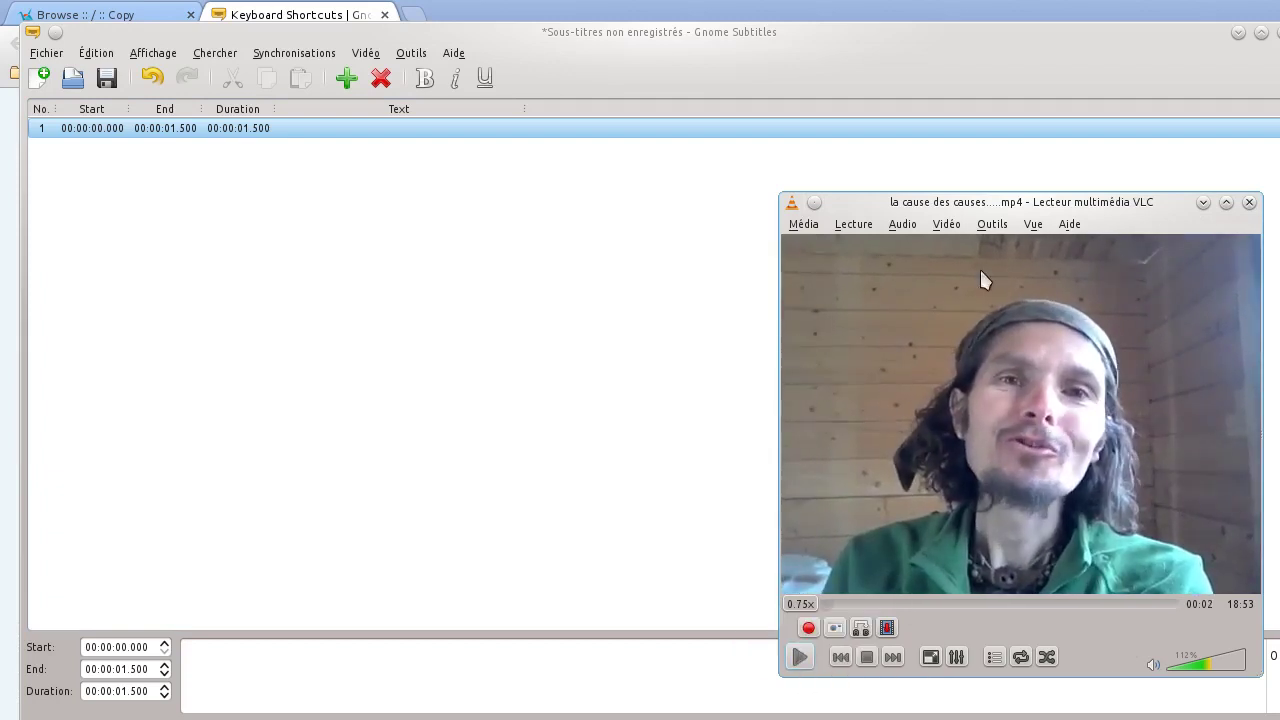
left_click(992, 224)
left_click(1062, 448)
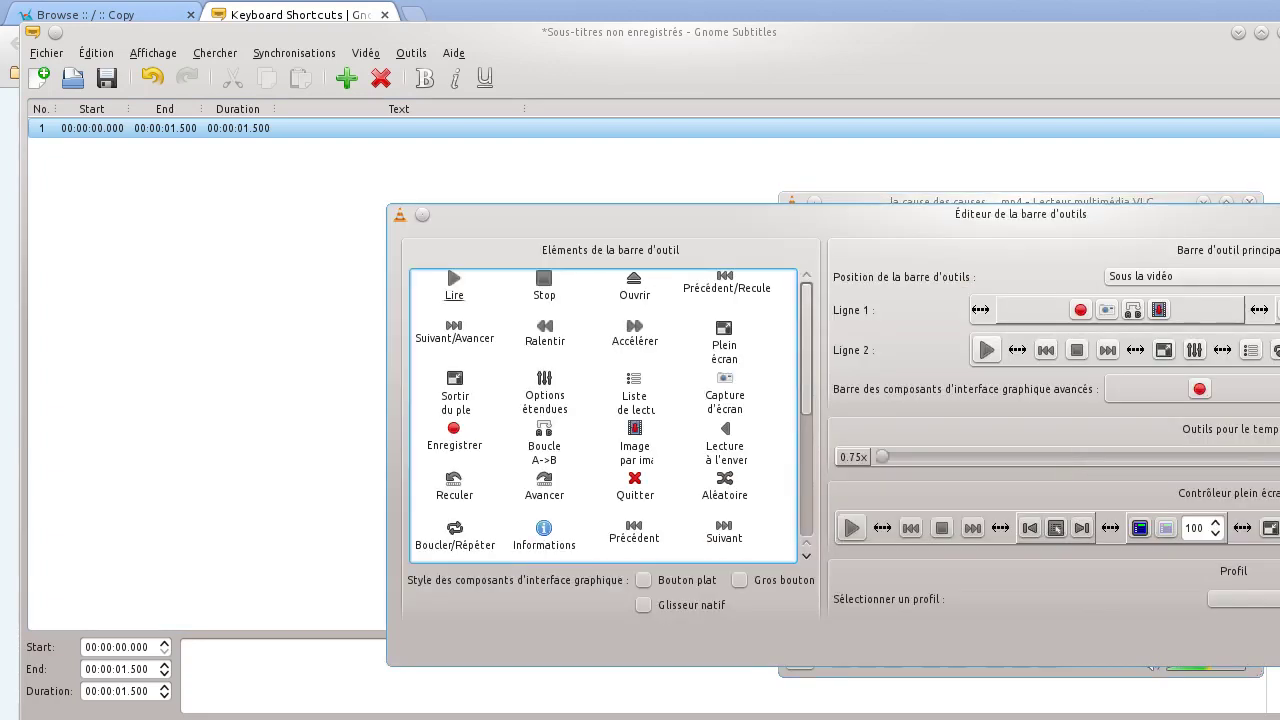
key("Escape")
left_click(1005, 226)
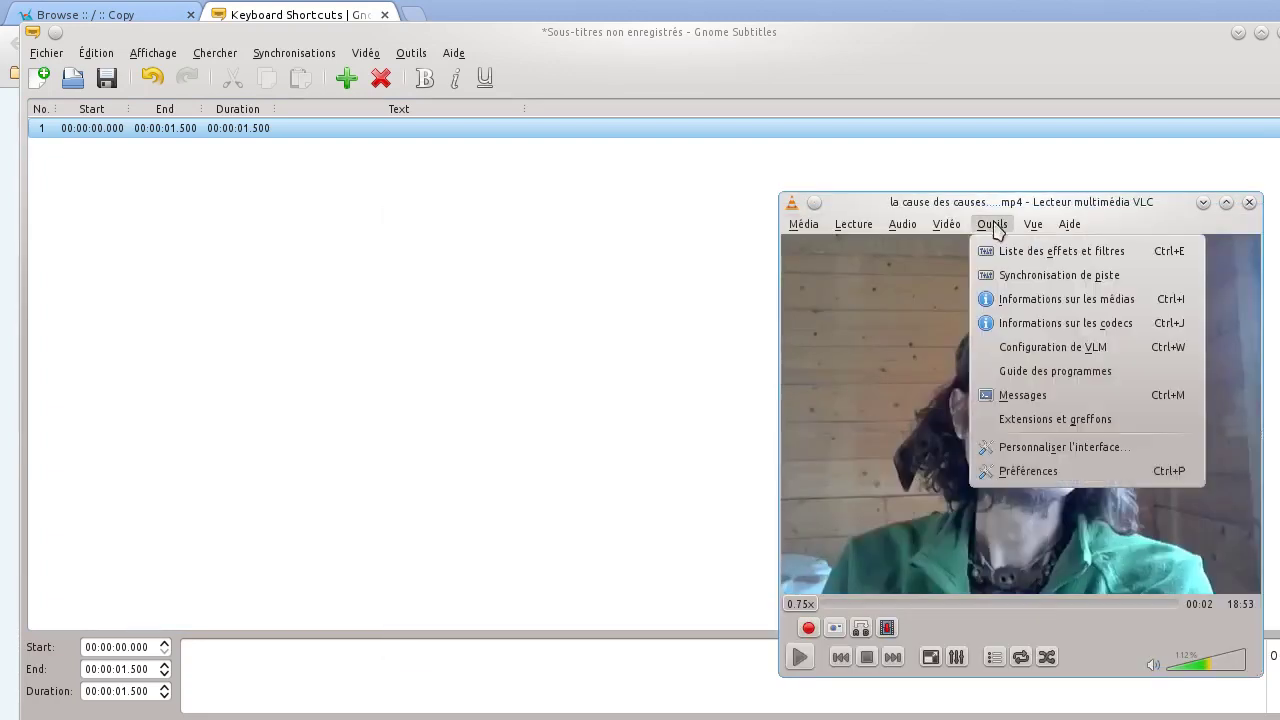
left_click(1060, 471)
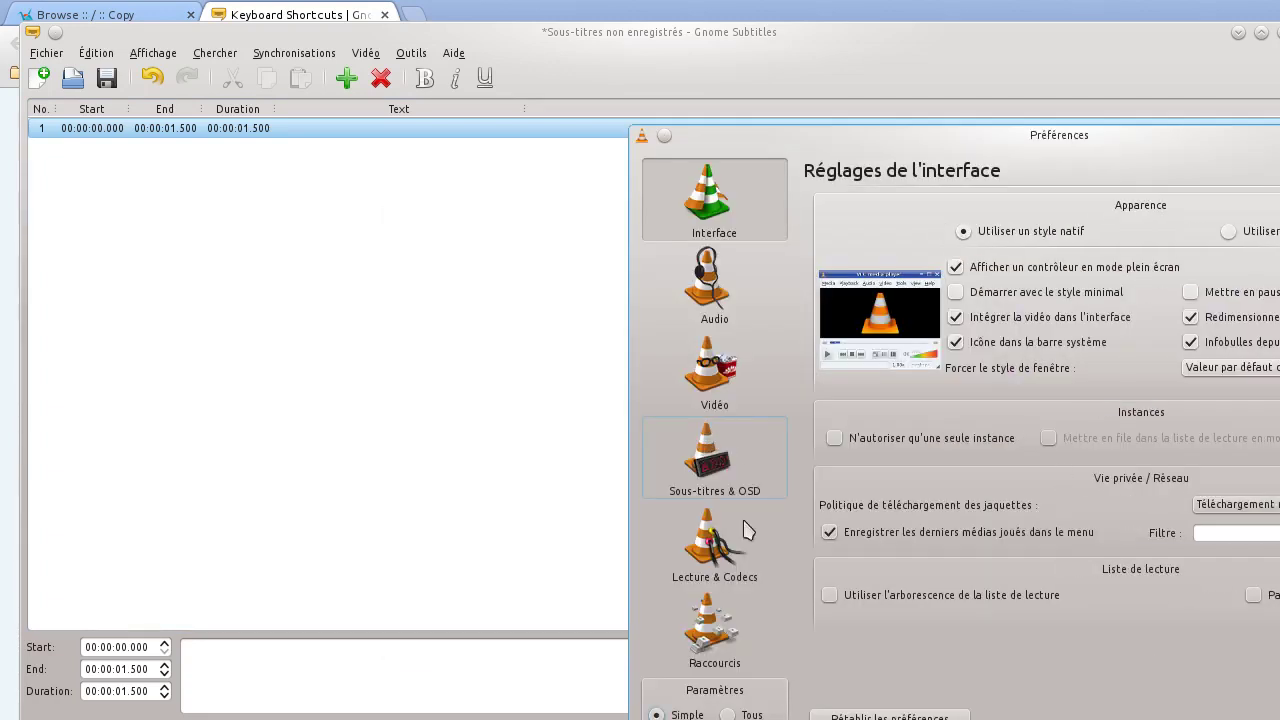
left_click(727, 624)
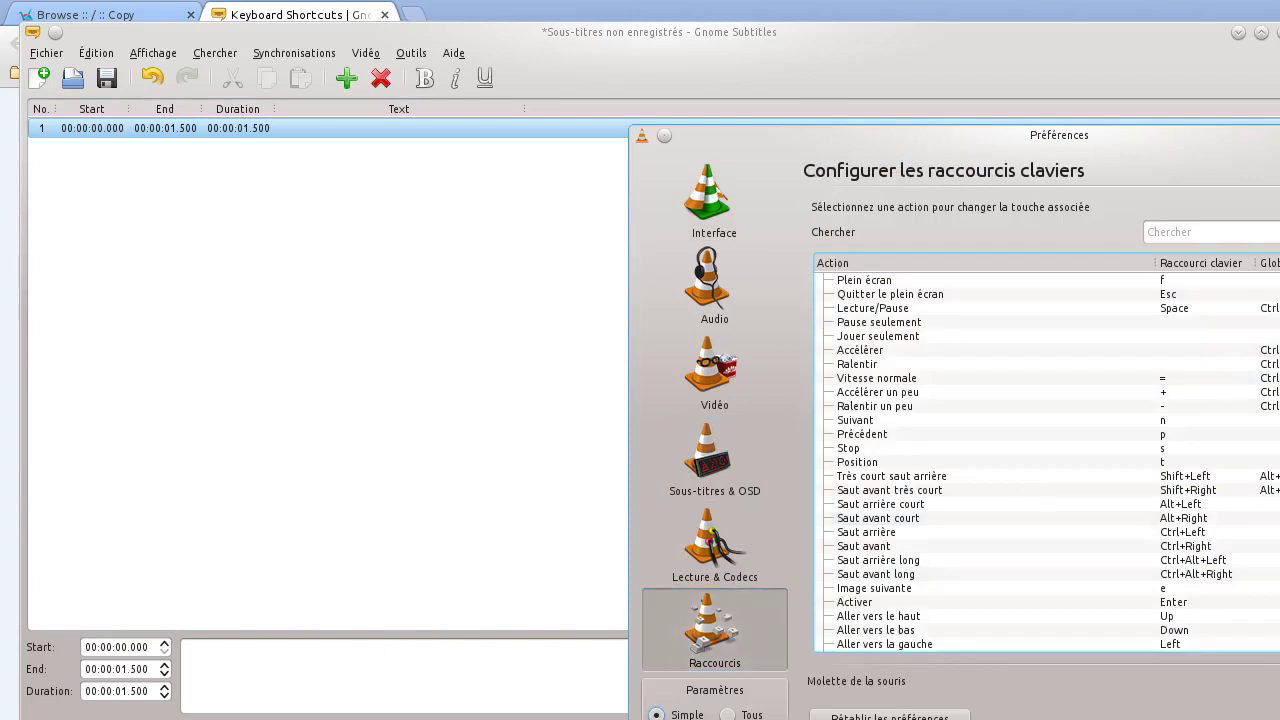
- Examine VLC's local and global shortcuts for Accélérer, Accélérer un peu and Ralentir un peu, and close the preferences without saving
left_click(1268, 350)
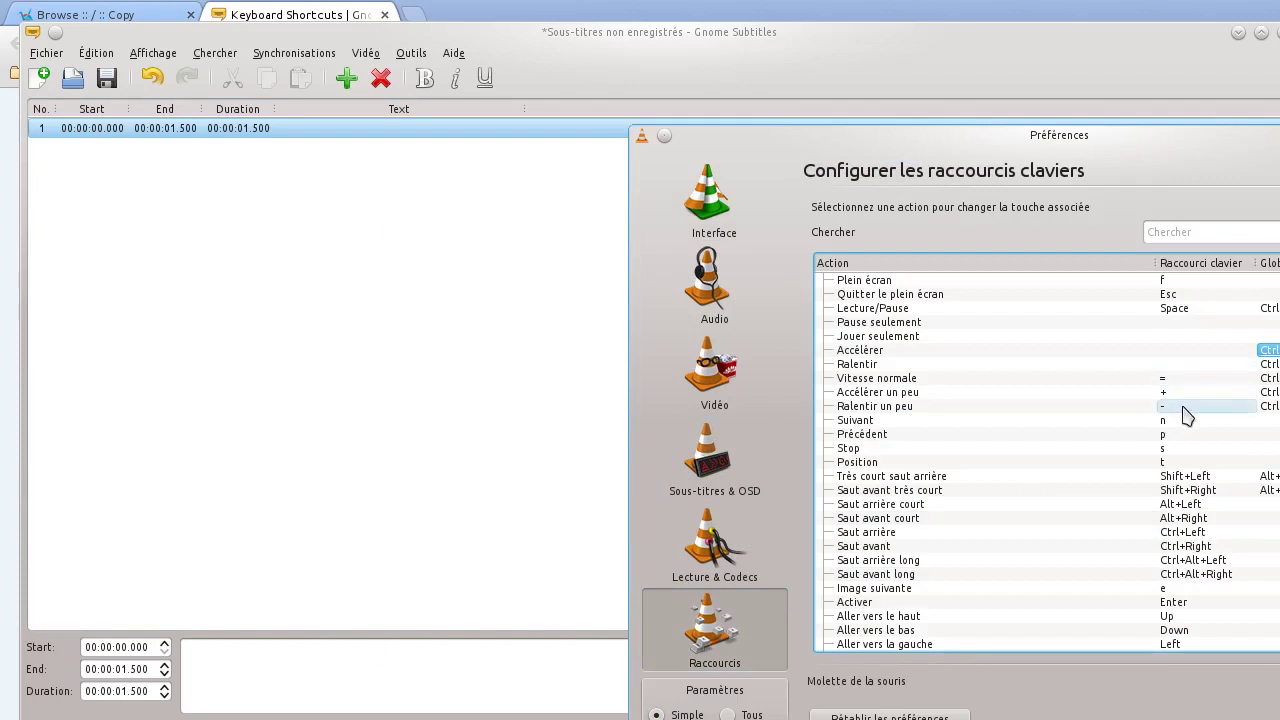
left_click_drag(1192, 140, 623, 153)
left_click(1112, 200)
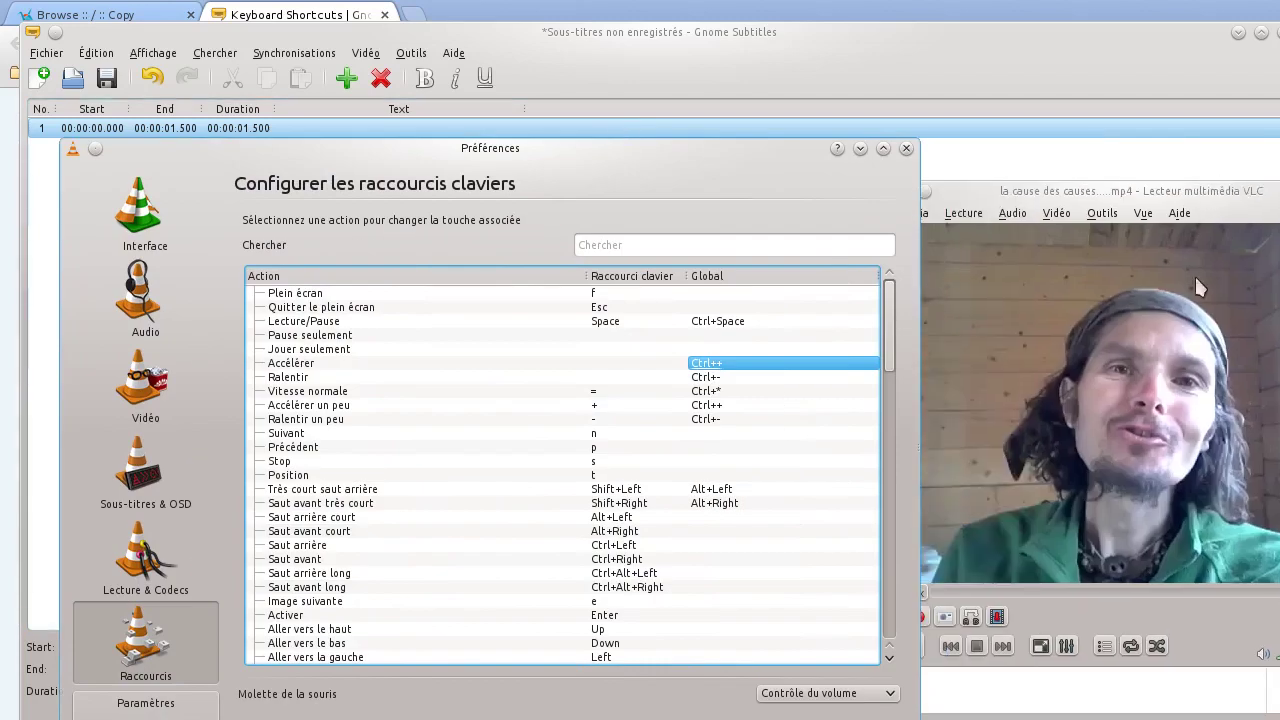
left_click_drag(1122, 196, 1168, 208)
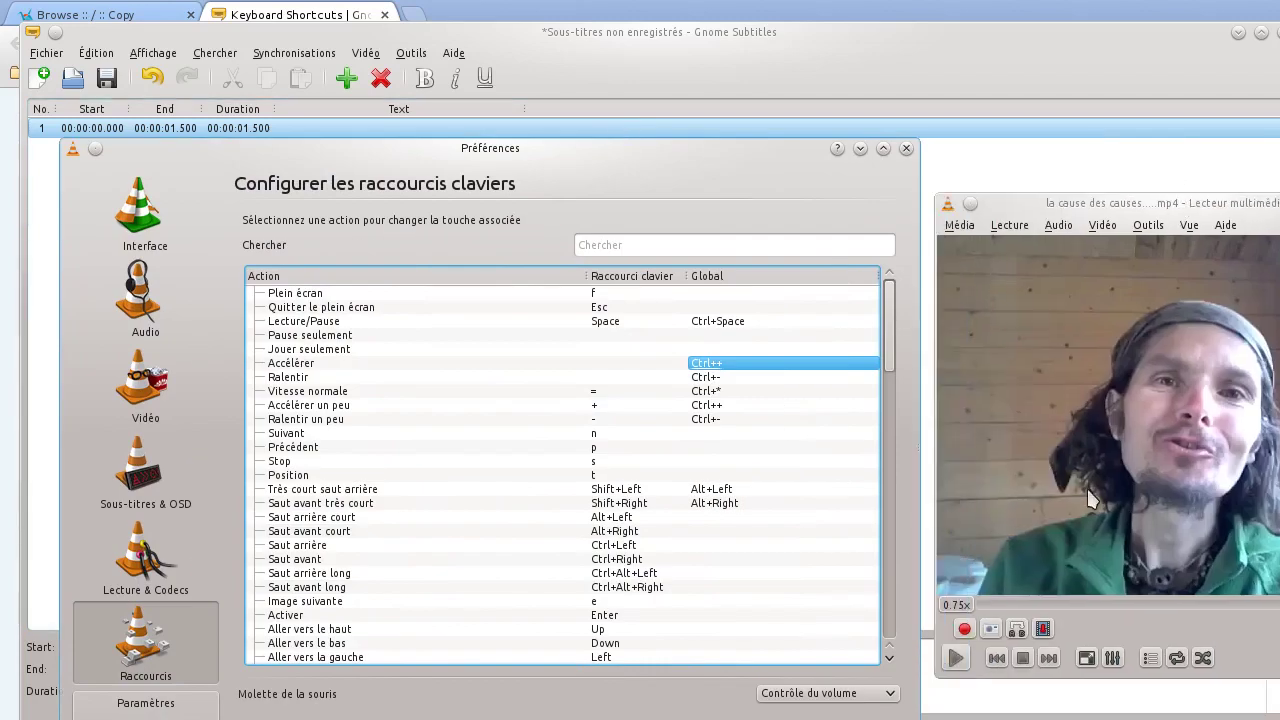
left_click(620, 405)
left_click(610, 420)
left_click(615, 405)
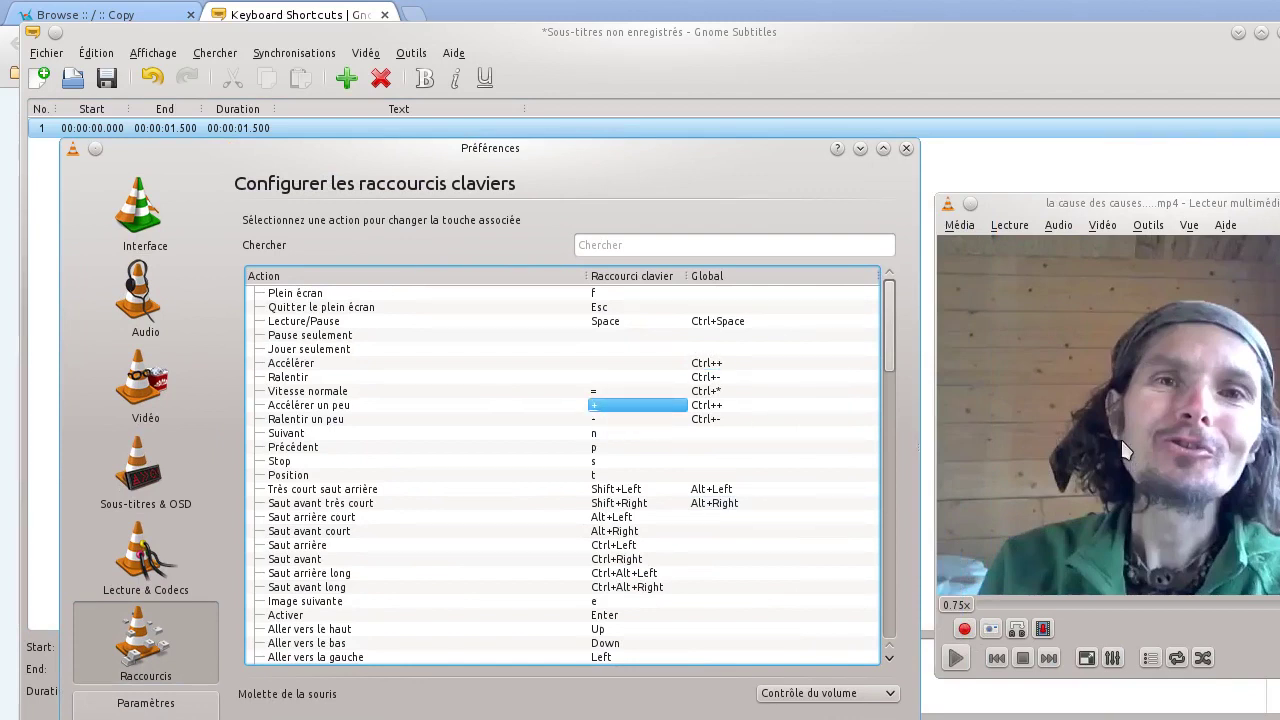
key("Escape")
- Adjust VLC's playback speed to 0.90x
key("bracketright")
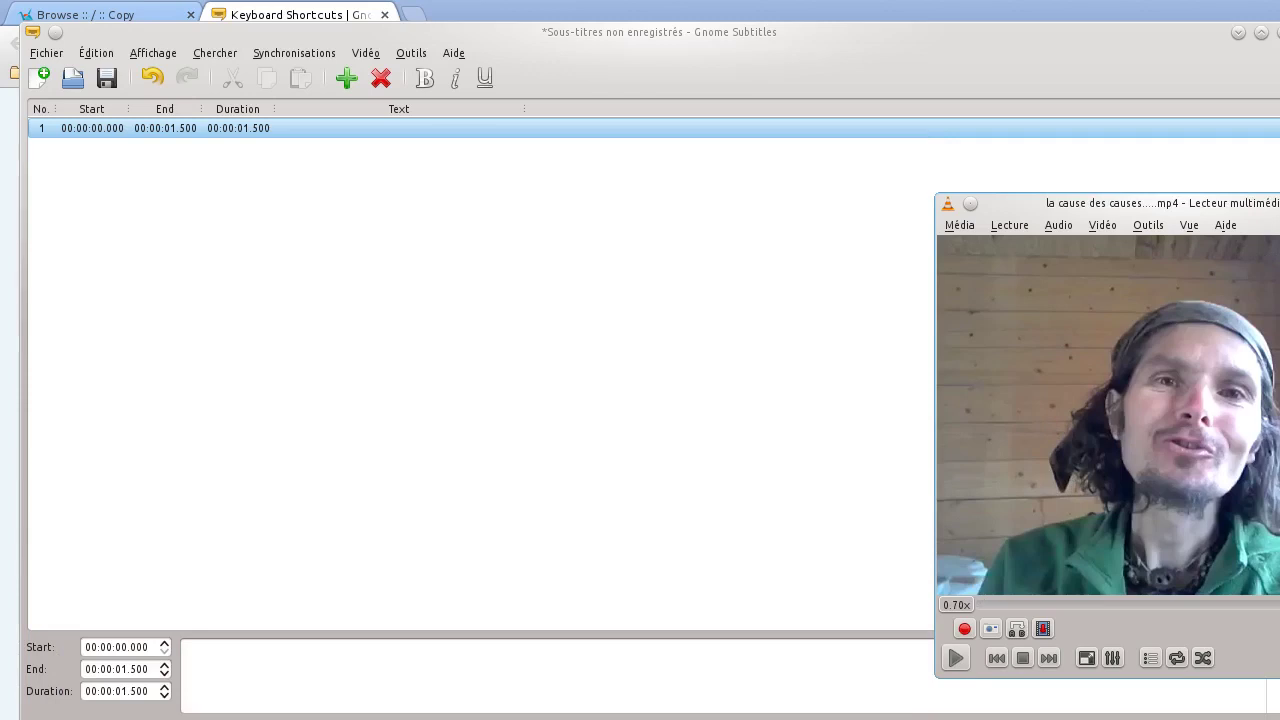
key("equal")
key("bracketleft")
key("bracketleft")
key("bracketleft")
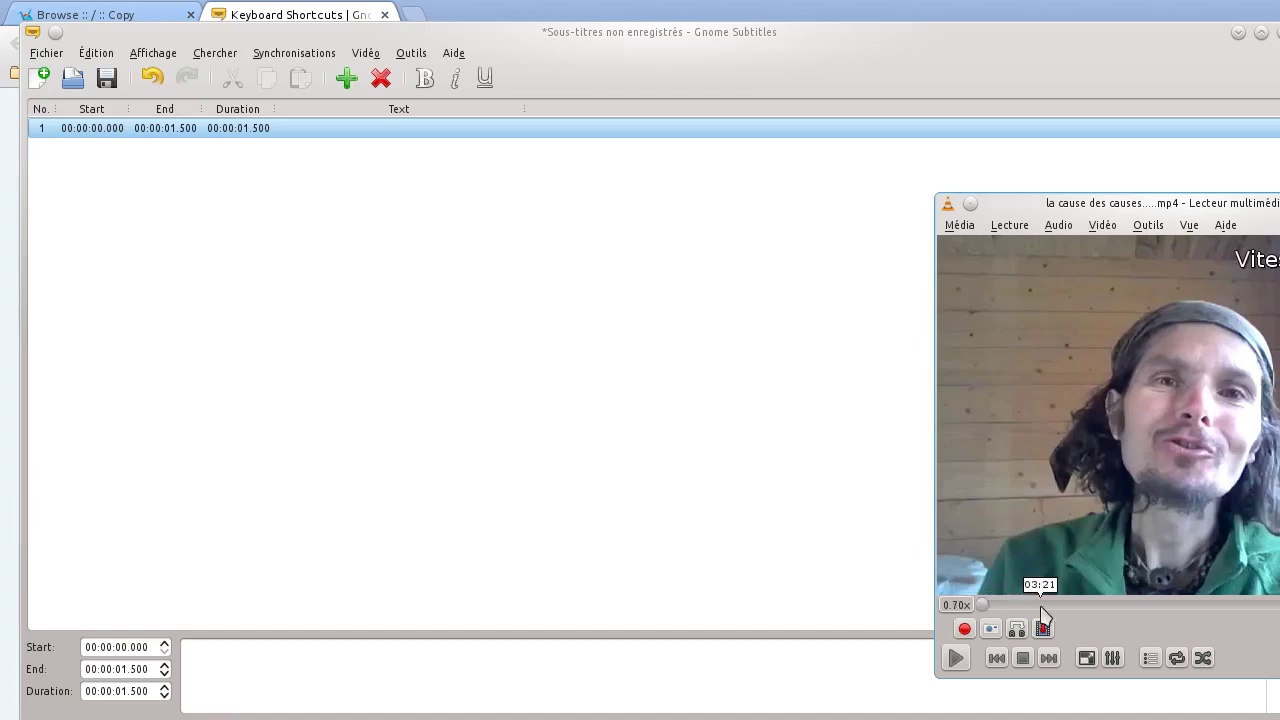
- Switch to Gnome Subtitles, try to start a new subtitle file, and return to the empty first subtitle's text
left_click(634, 397)
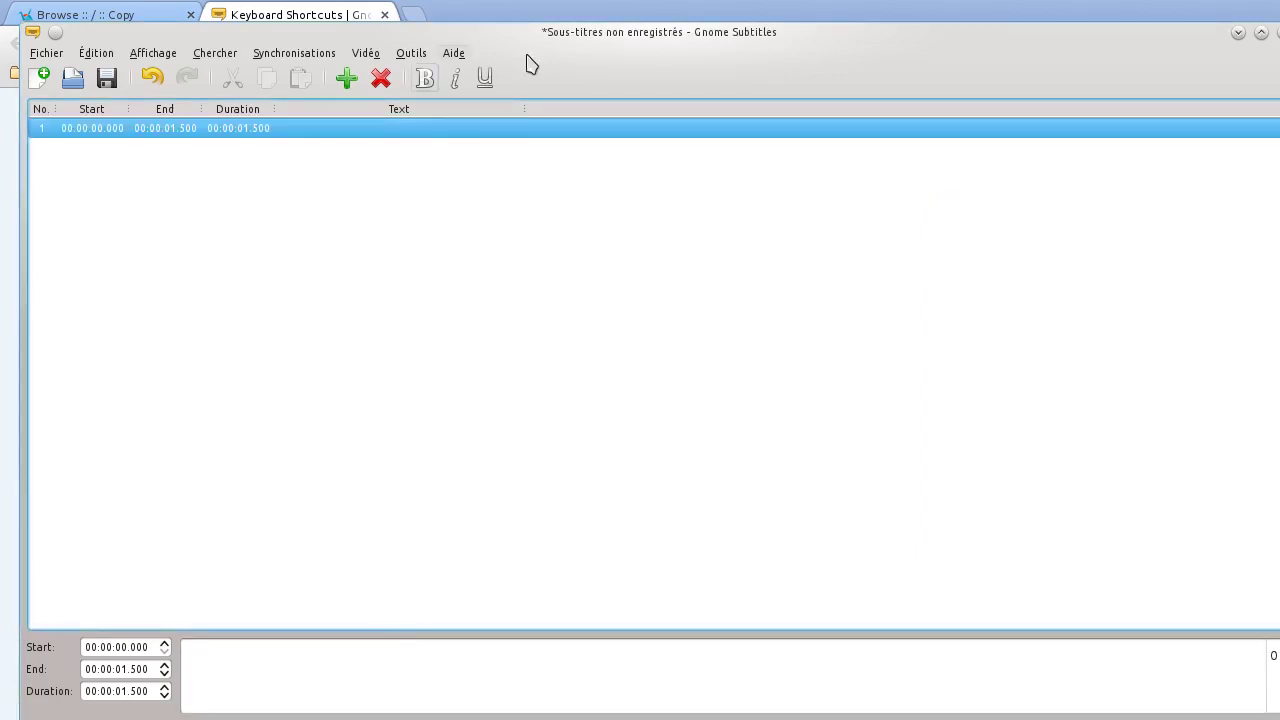
left_click(484, 678)
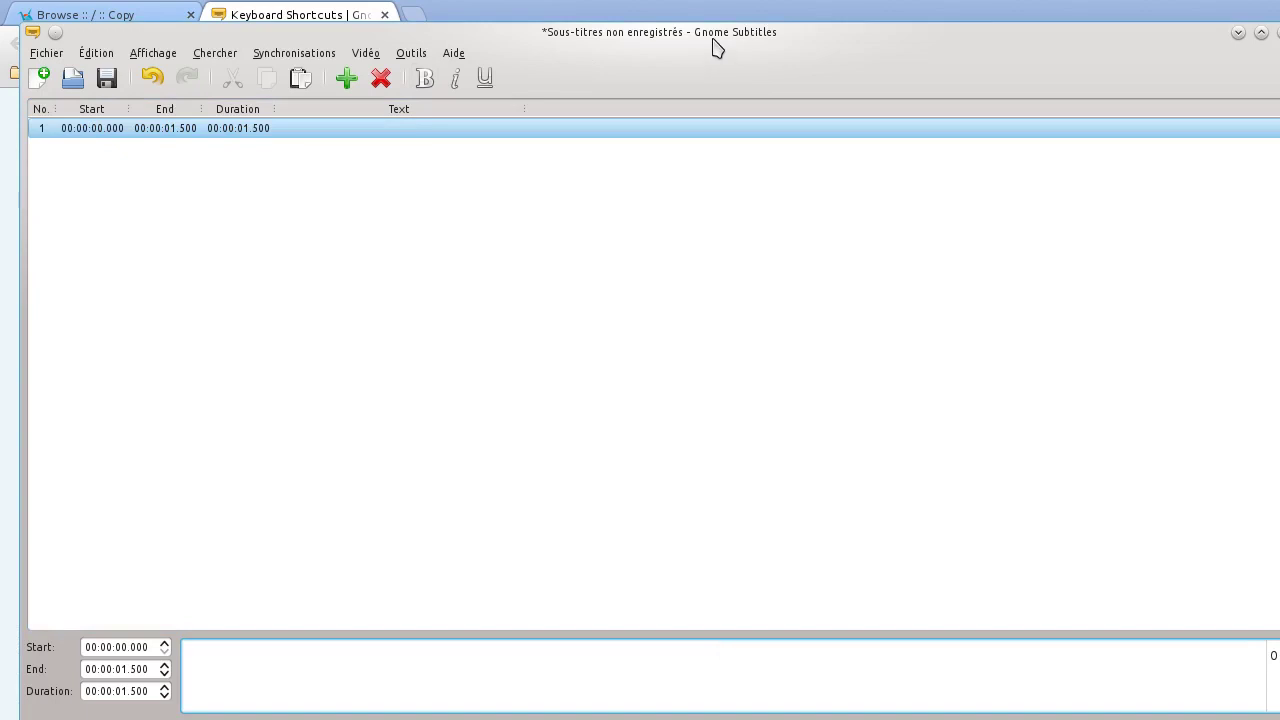
left_click_drag(715, 47, 734, 44)
left_click(303, 157)
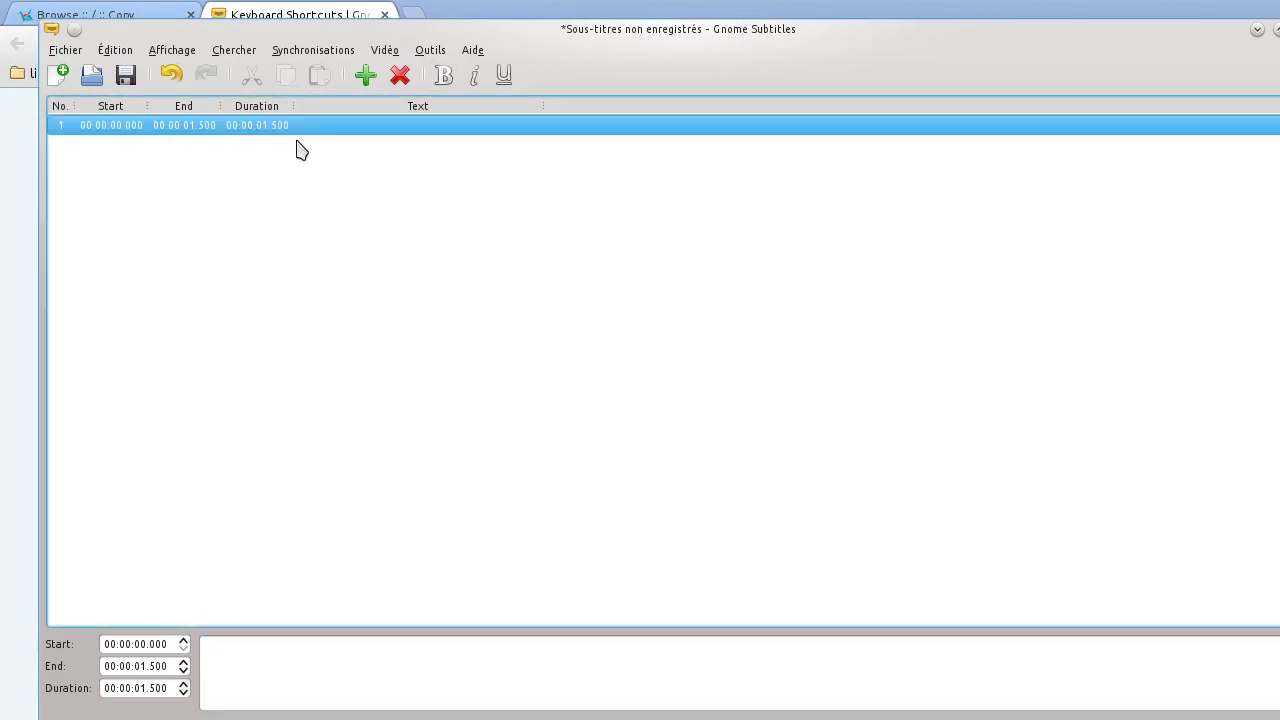
left_click(57, 76)
left_click(715, 474)
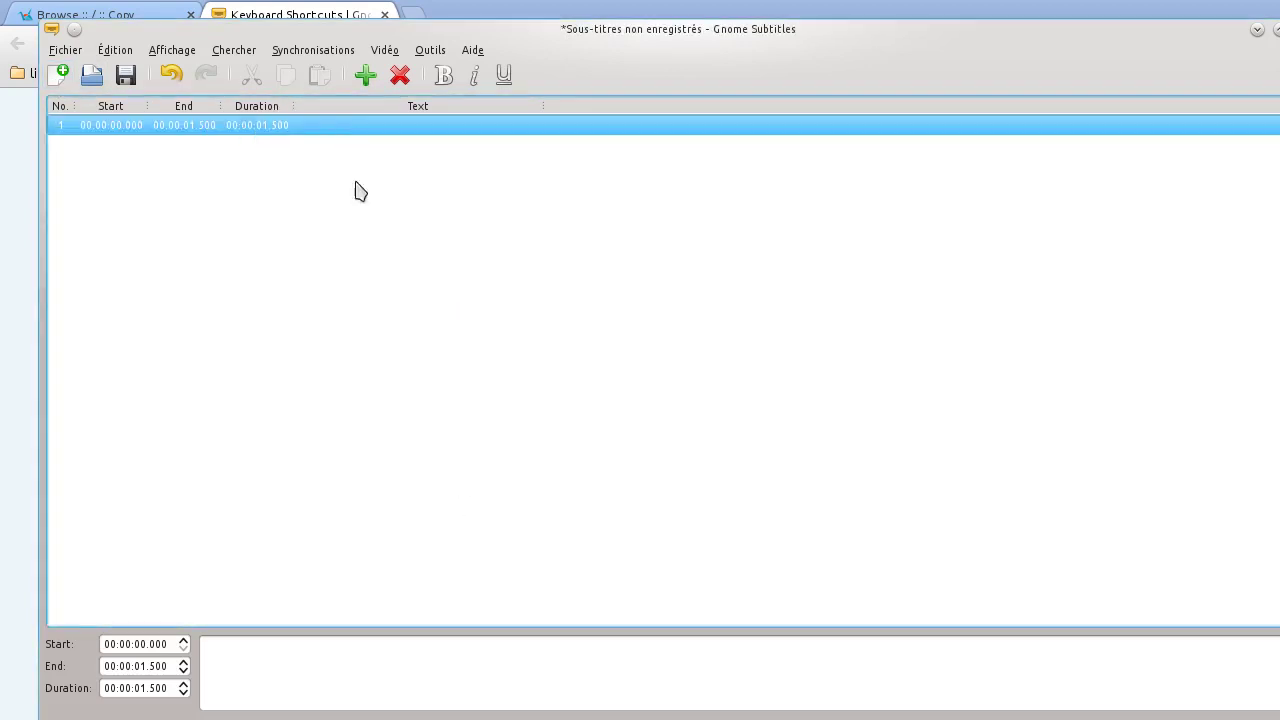
left_click(520, 673)
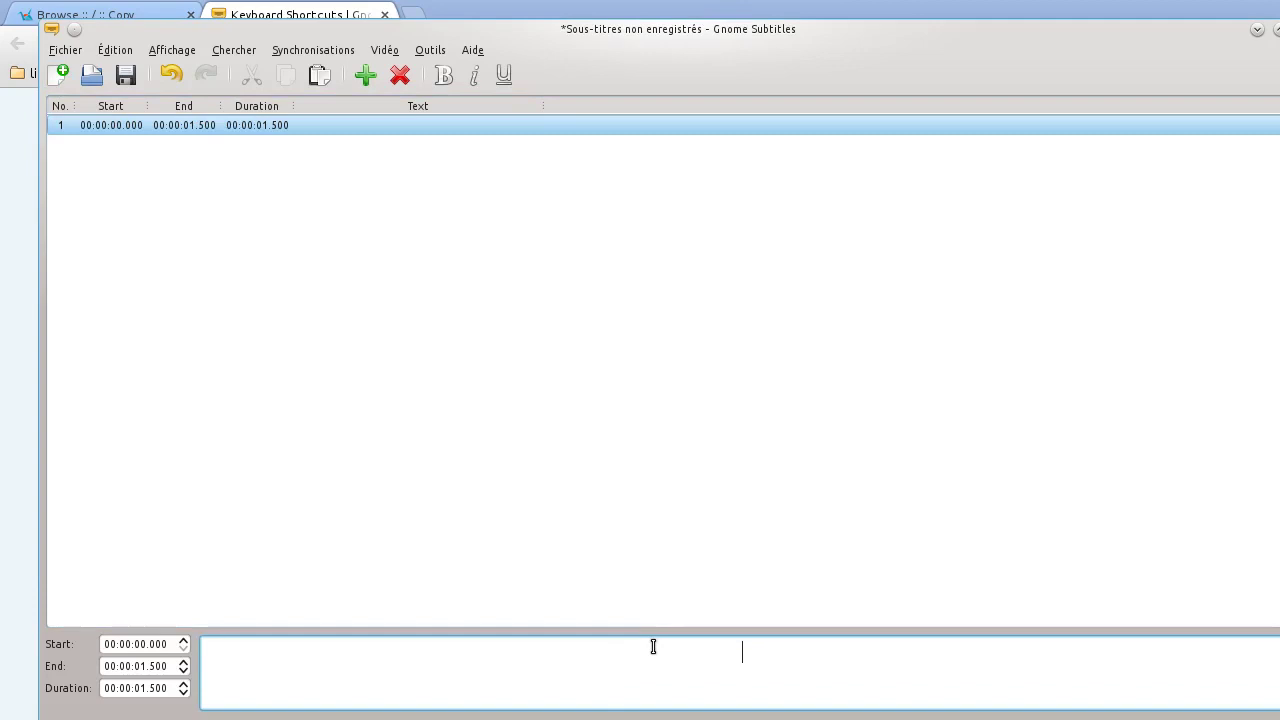
- Jump the VLC video back to its beginning, and arrange the Gnome Subtitles and VLC windows side by side
key("alt+Tab")
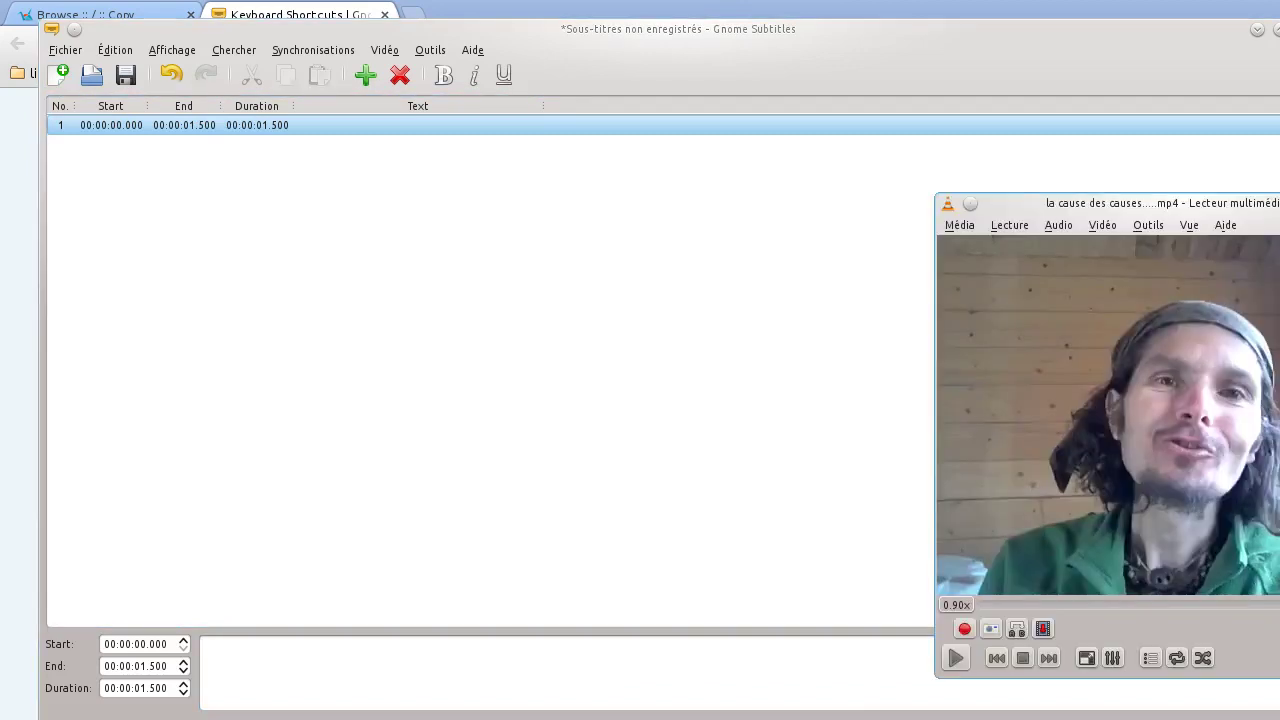
key("shift+Right")
left_click_drag(1275, 203, 1180, 252)
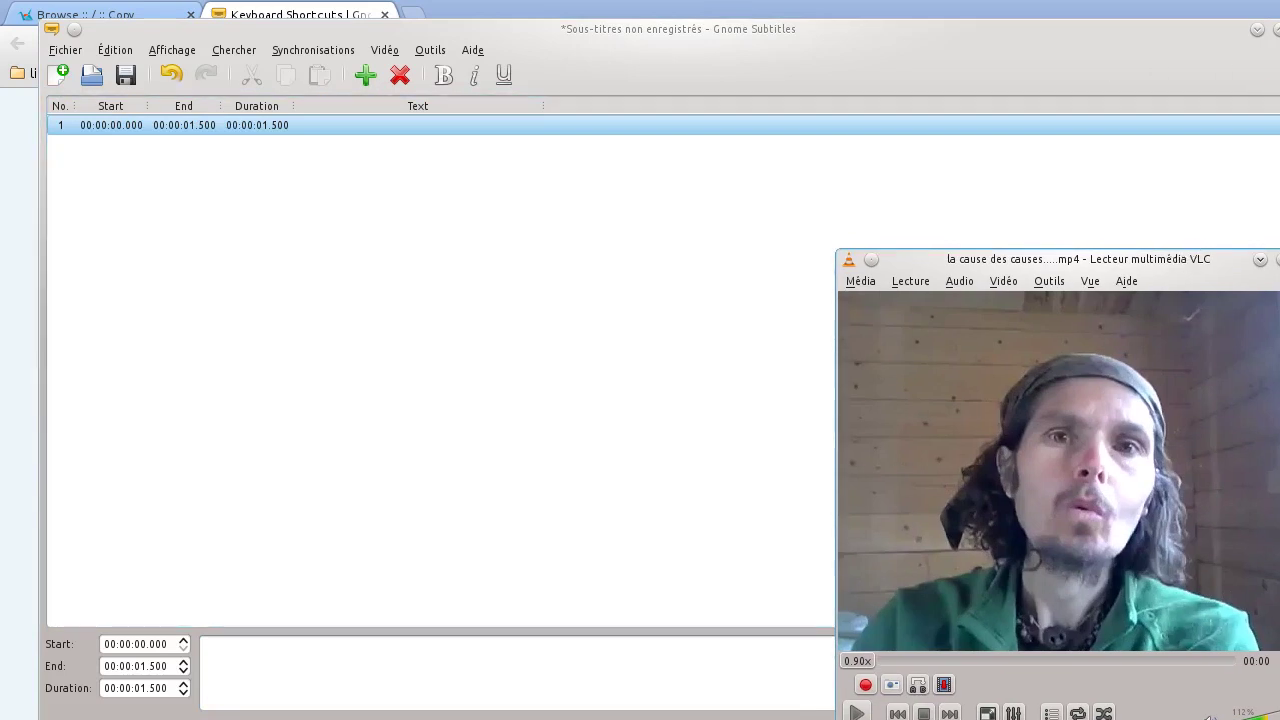
double_click(1190, 30)
key("alt+F8")
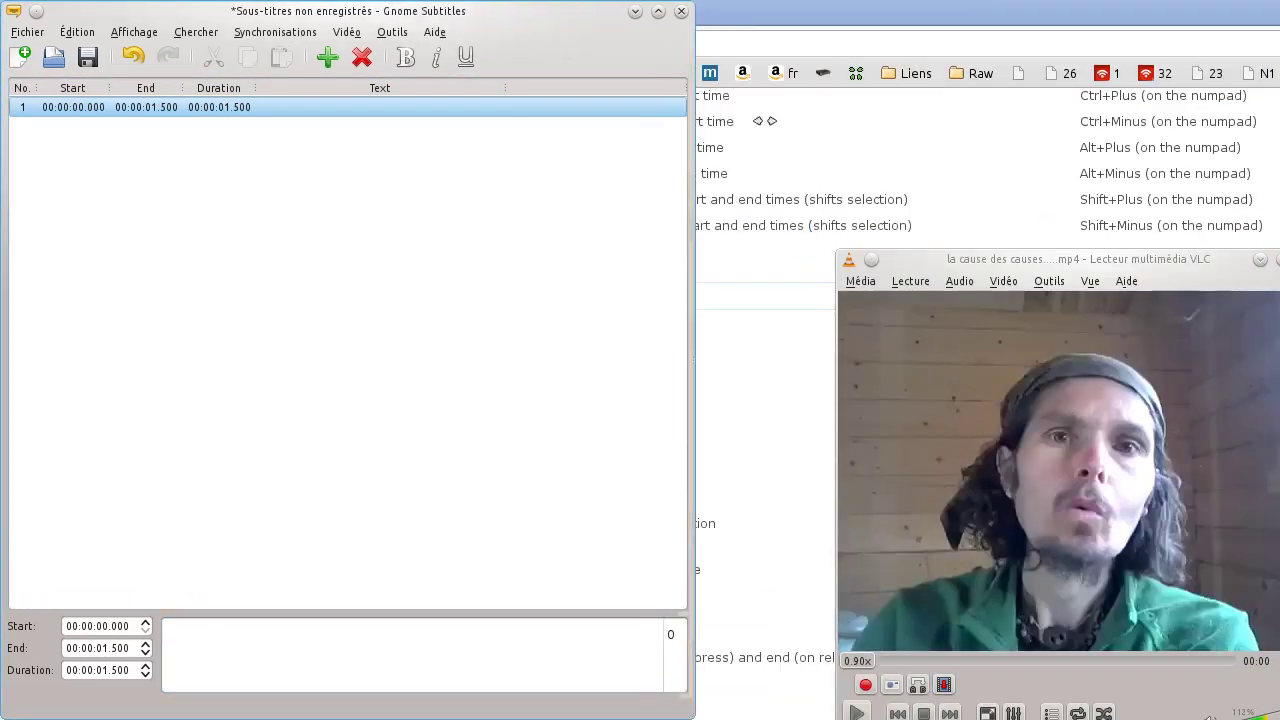
key("Right")
key("Right")
key("Return")
mouse_move(1050, 255)
left_mouse_down()
mouse_move(1026, 236)
mouse_move(1036, 240)
left_mouse_up()
- Play the video's opening, pause it, and transcribe "bonjour, bienvenue" into the first subtitle
left_click(474, 632)
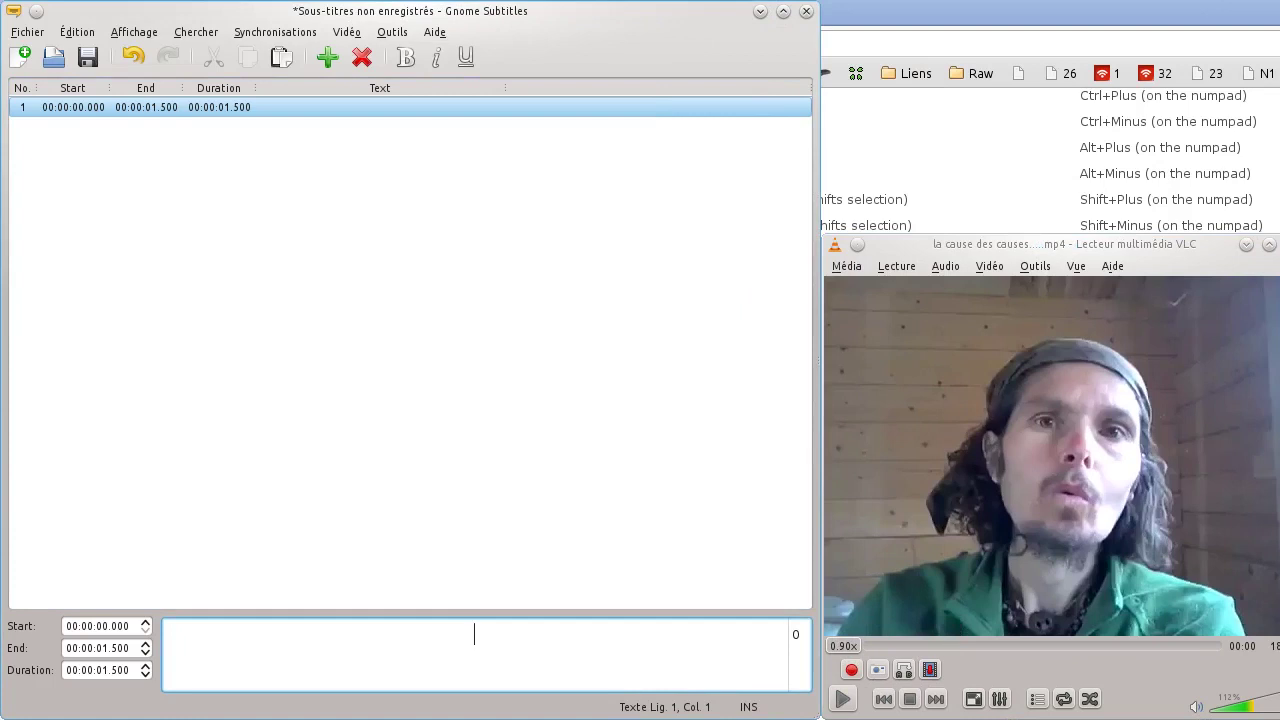
key("XF86AudioPlay")
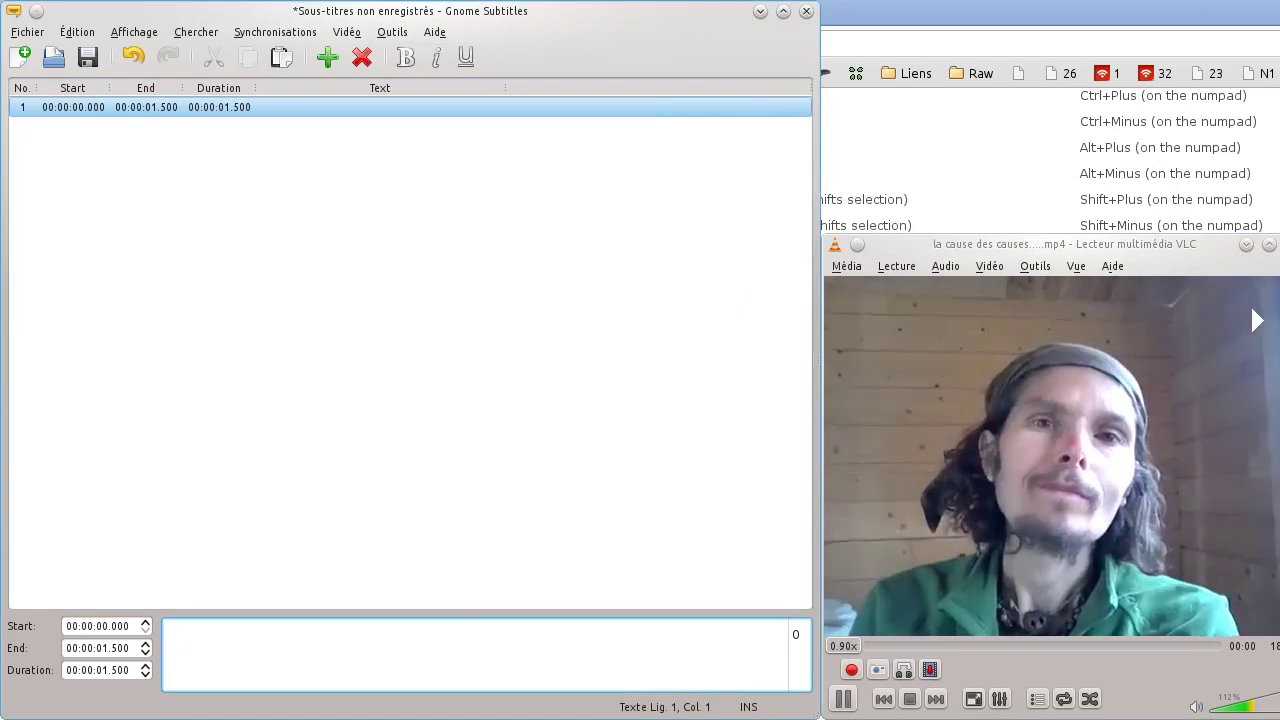
type("bonjour")
key("XF86AudioPlay")
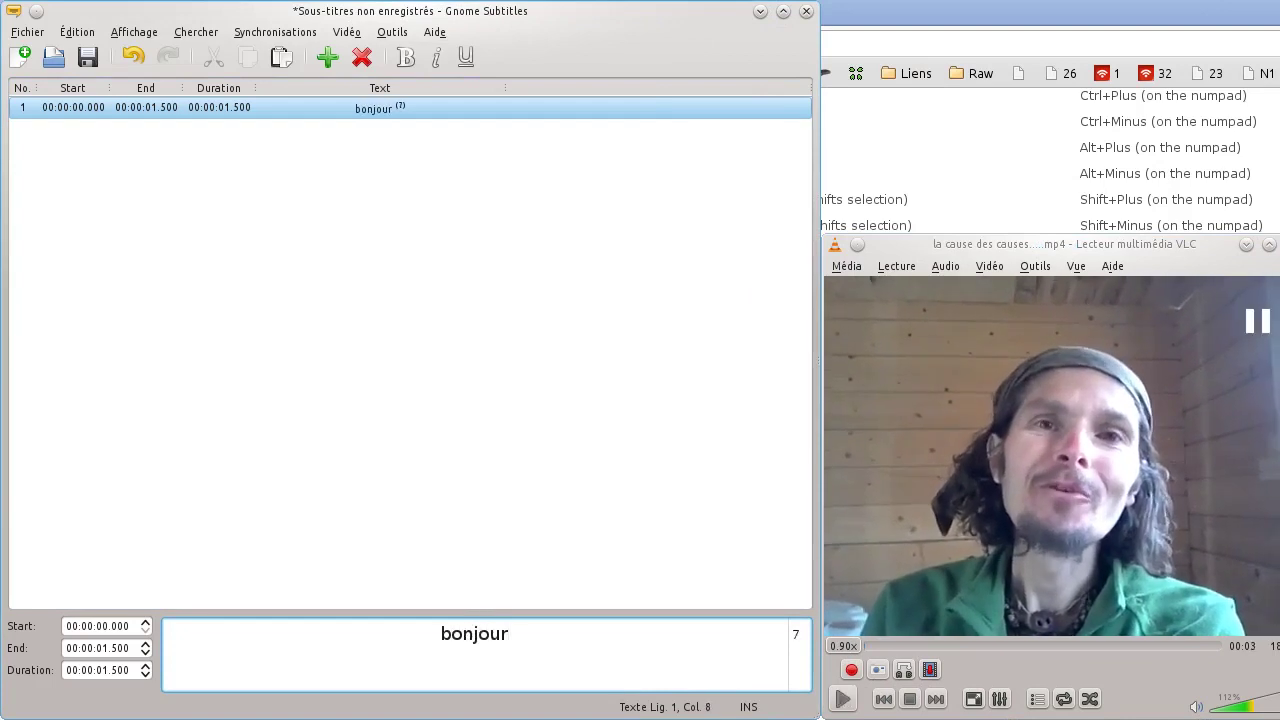
type(", bien")
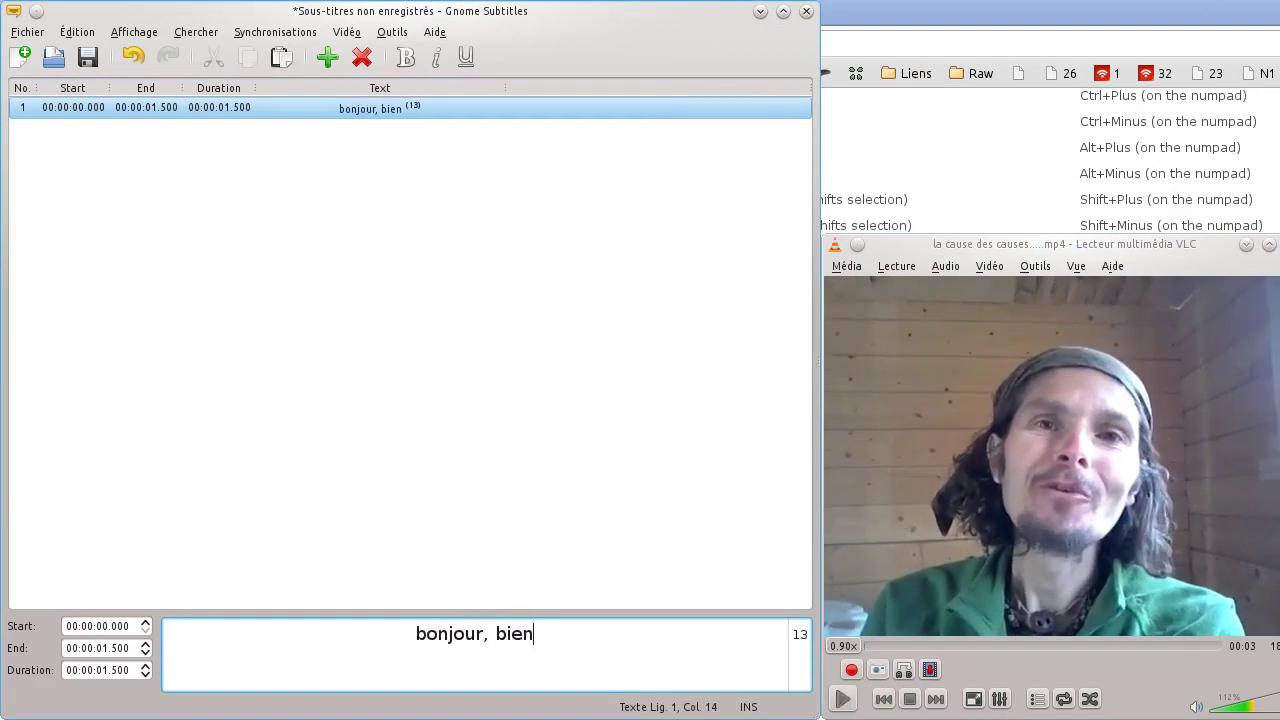
type("venue")
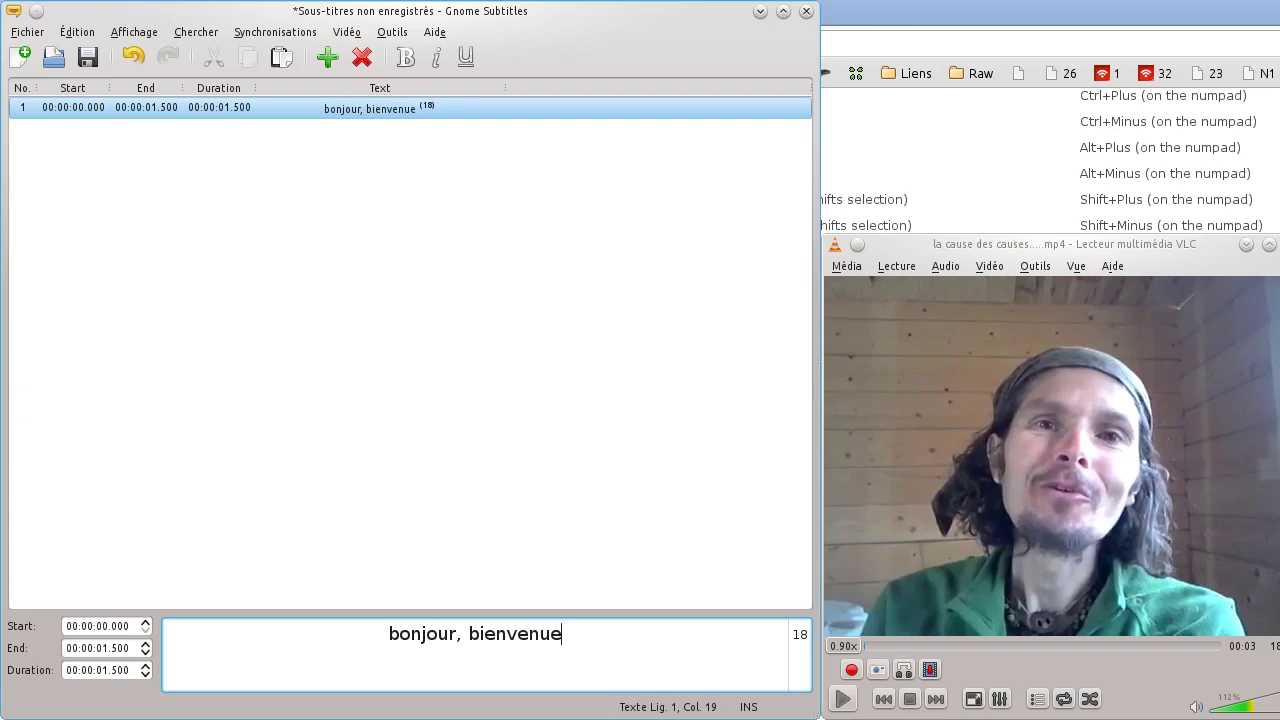
- Add a second subtitle reading "ravi de vous retrouver avec les vidéo de vivre cru" and a third reading "au", playing and pausing the video
key("Insert")
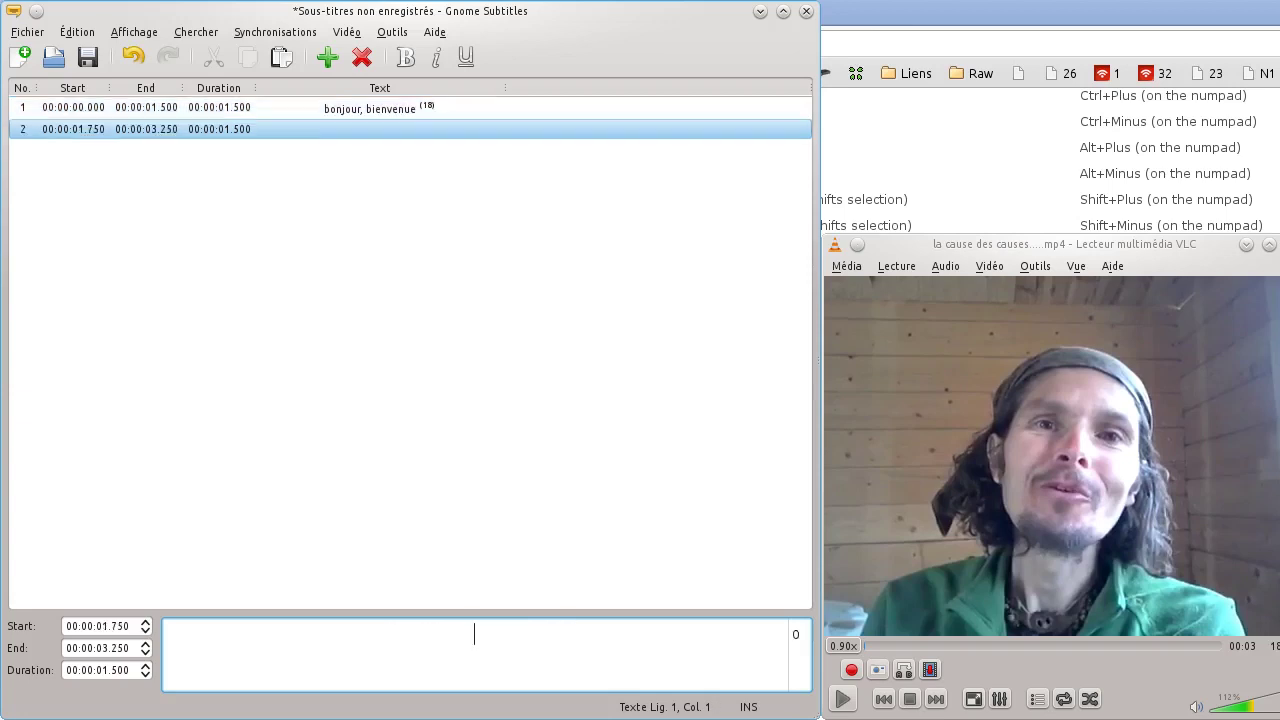
type("ravi de vous retrouver avec les vidéo de vivre cru")
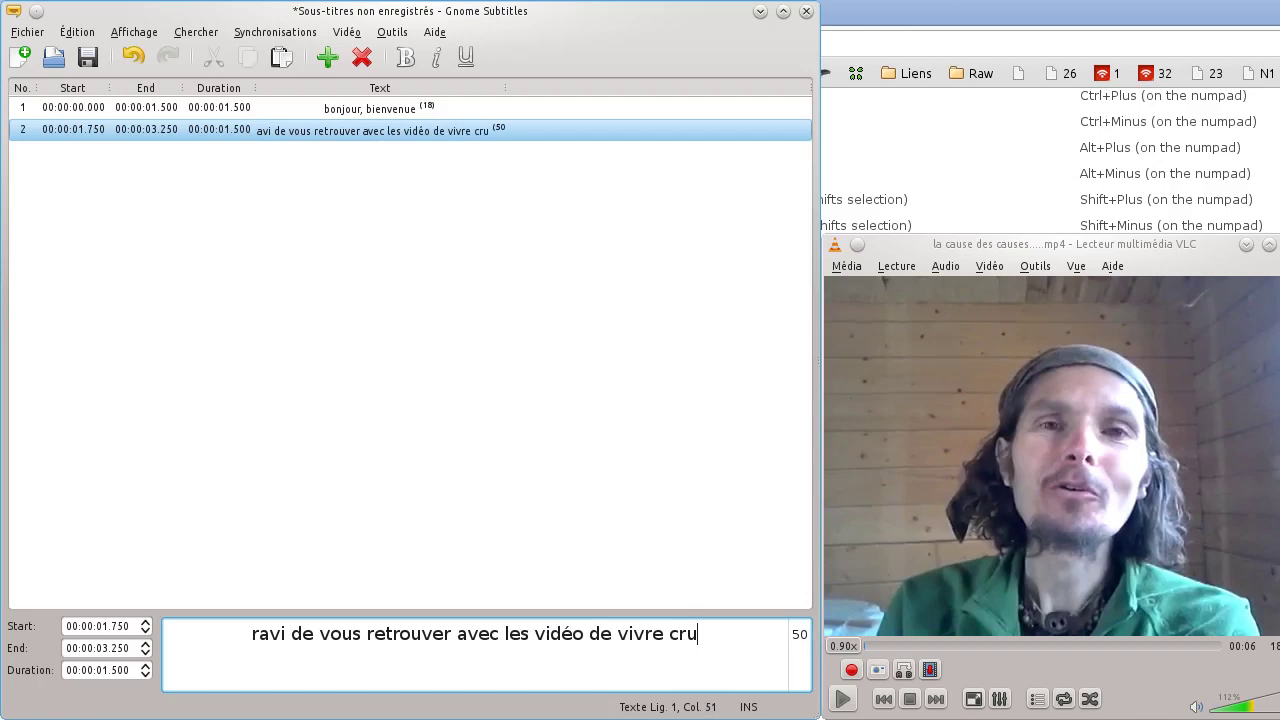
key("Insert")
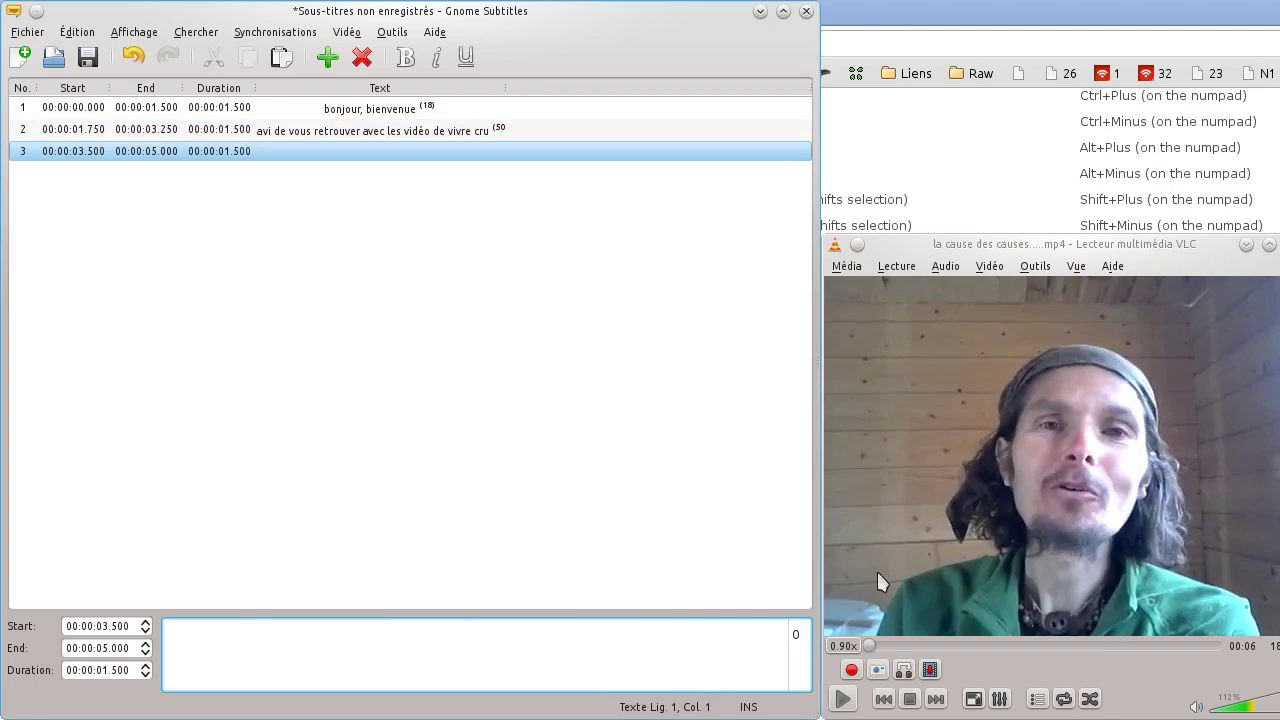
key("XF86AudioPlay")
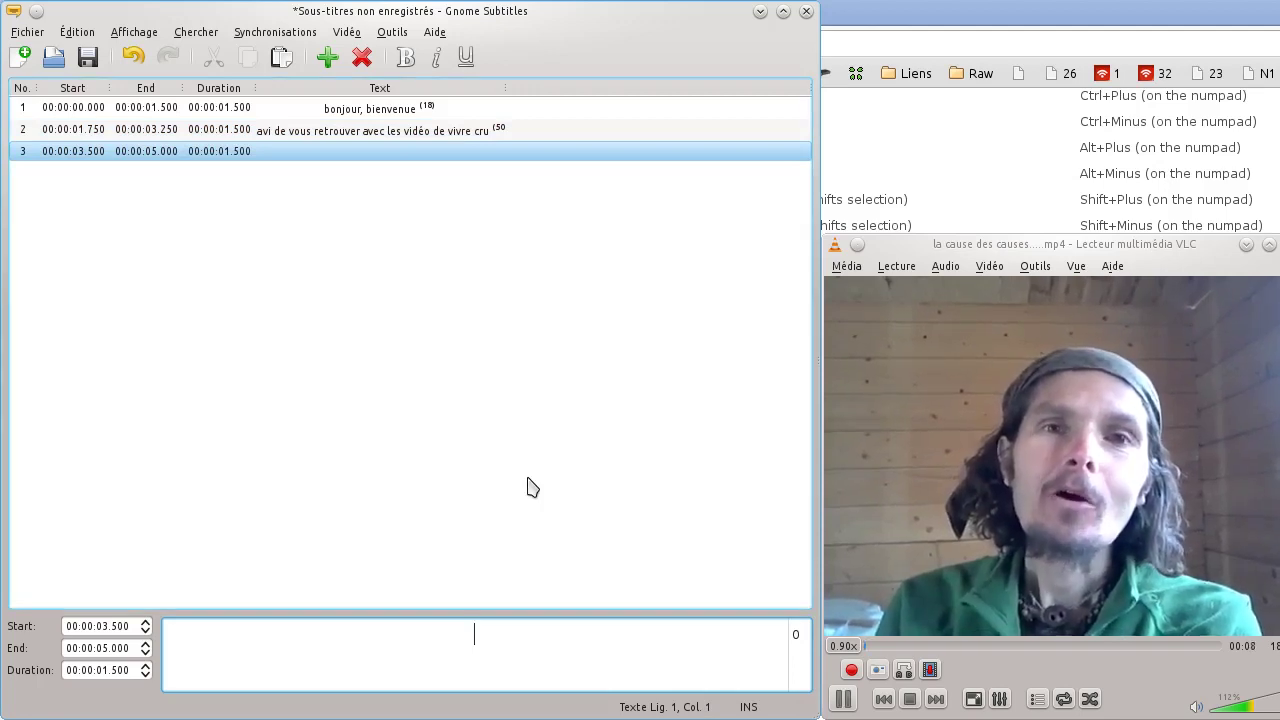
type("au")
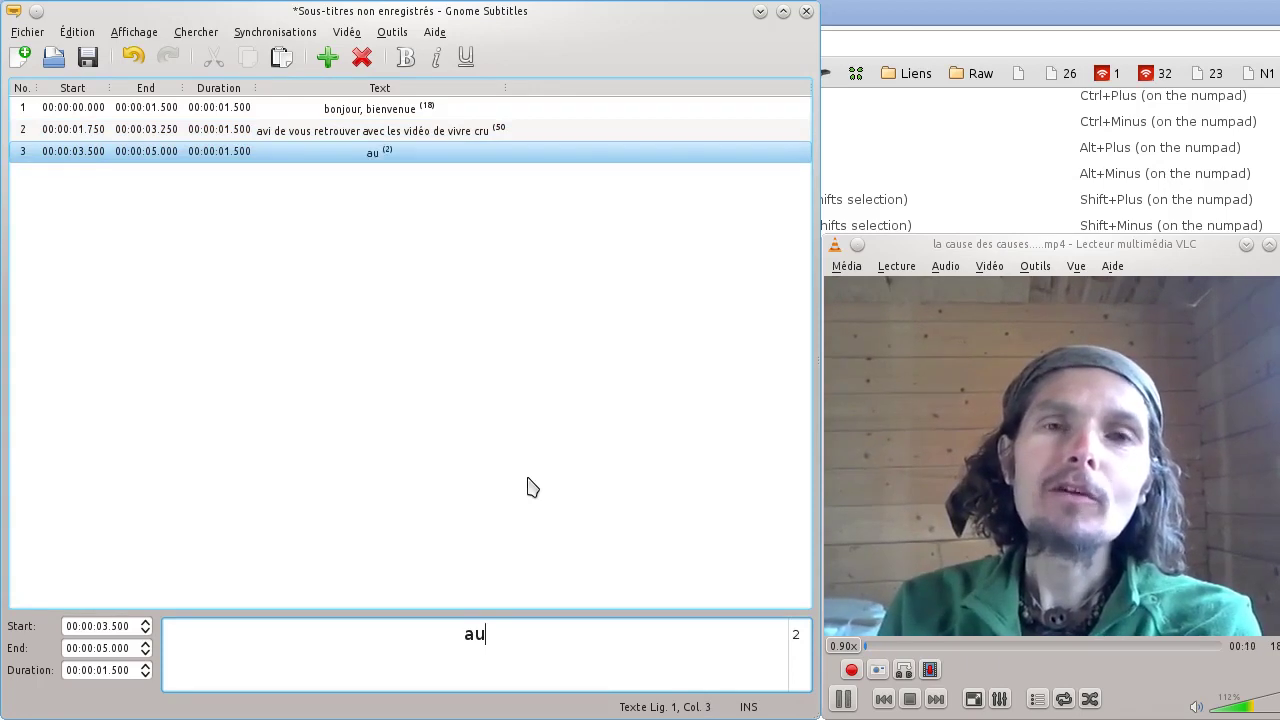
key("XF86AudioPlay")
- Move the selection back and forth between the first and last subtitles, ending on the third
left_click(363, 108)
left_click(363, 152)
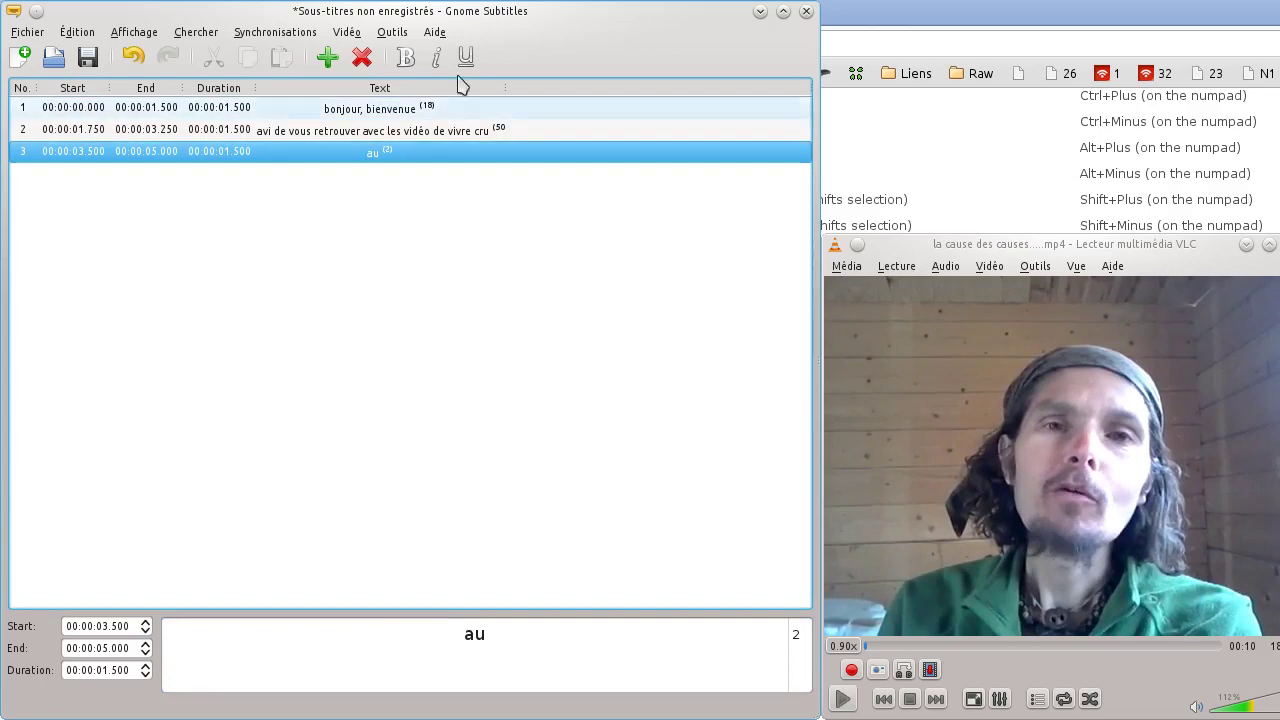
key("Home")
key("End")
key("Home")
key("End")
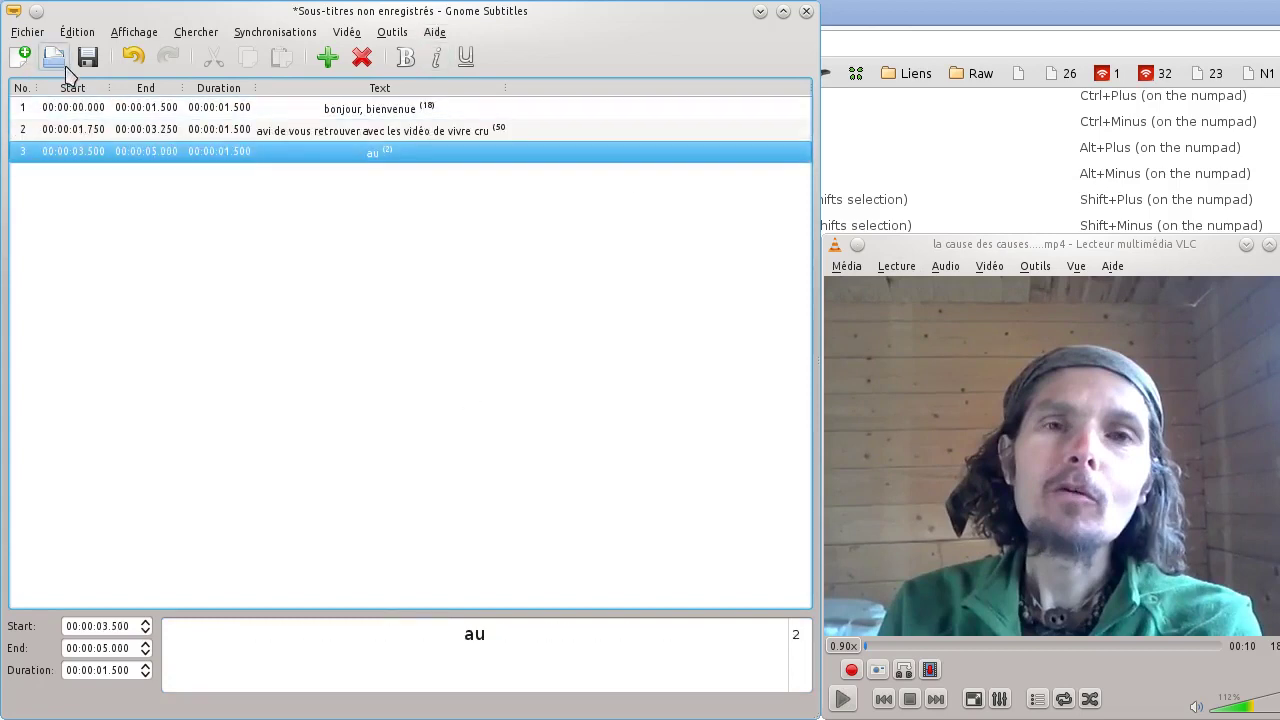
key("Home")
key("Down")
key("Down")
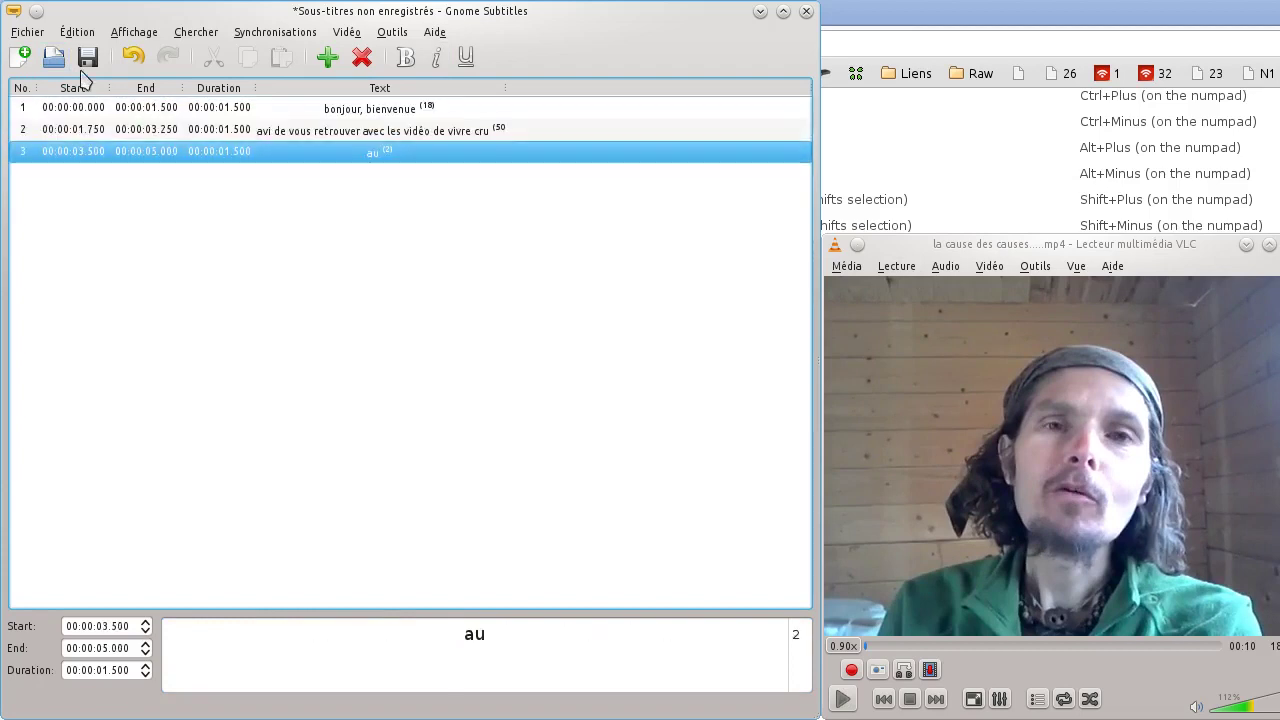
- Open the video "la cause des causes.....mp4" from the Téléchargements folder in Gnome Subtitles
left_click(347, 32)
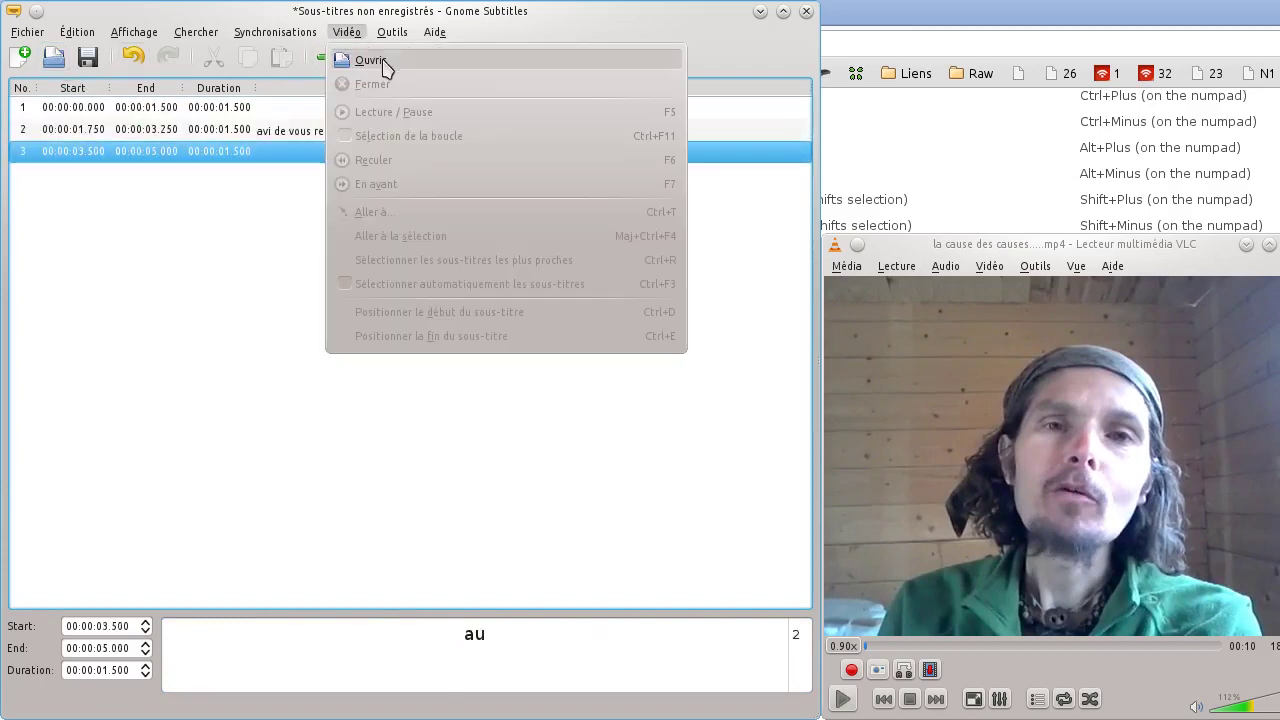
left_click(320, 95)
left_click(347, 32)
left_click(370, 60)
scroll(296, 484, "down", 2)
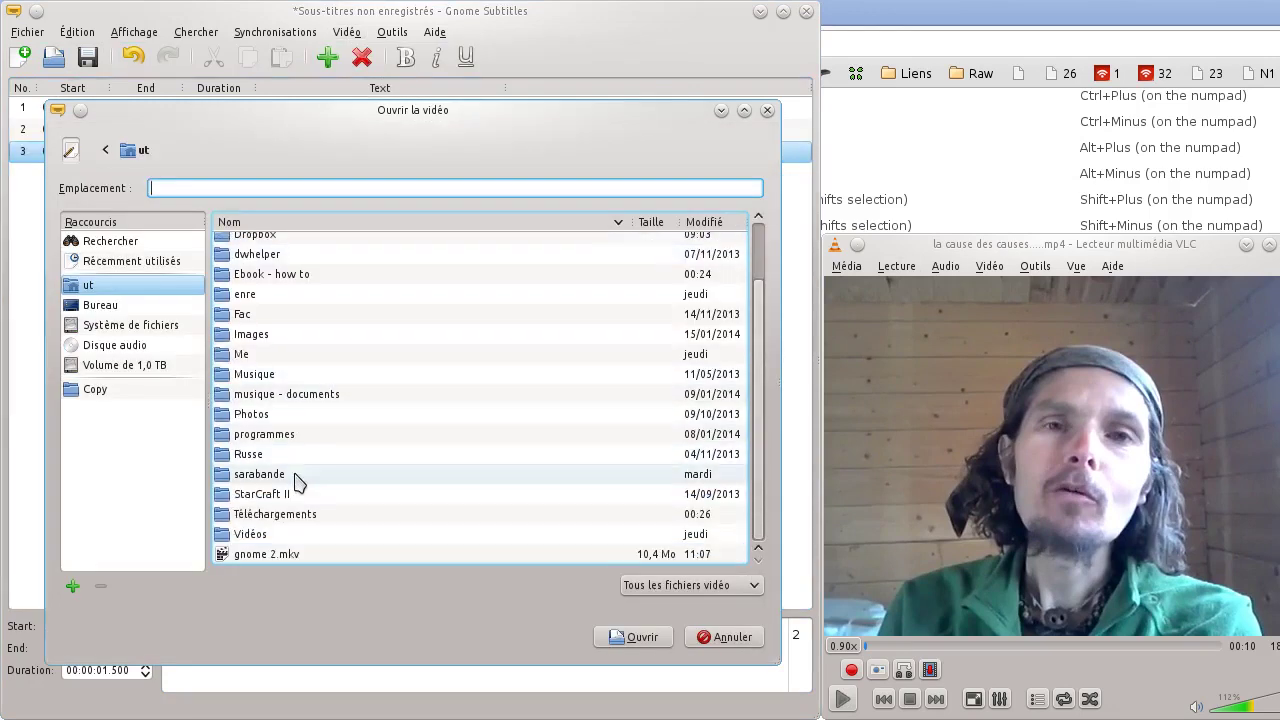
double_click(300, 514)
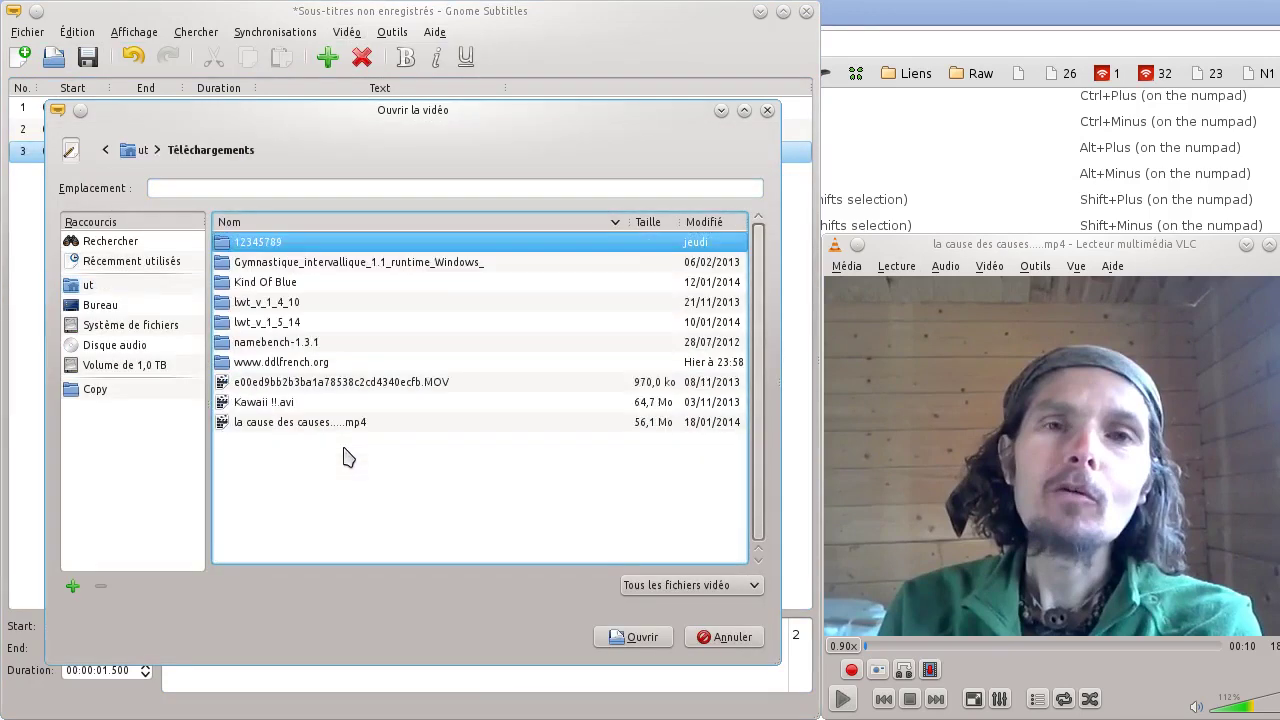
double_click(300, 422)
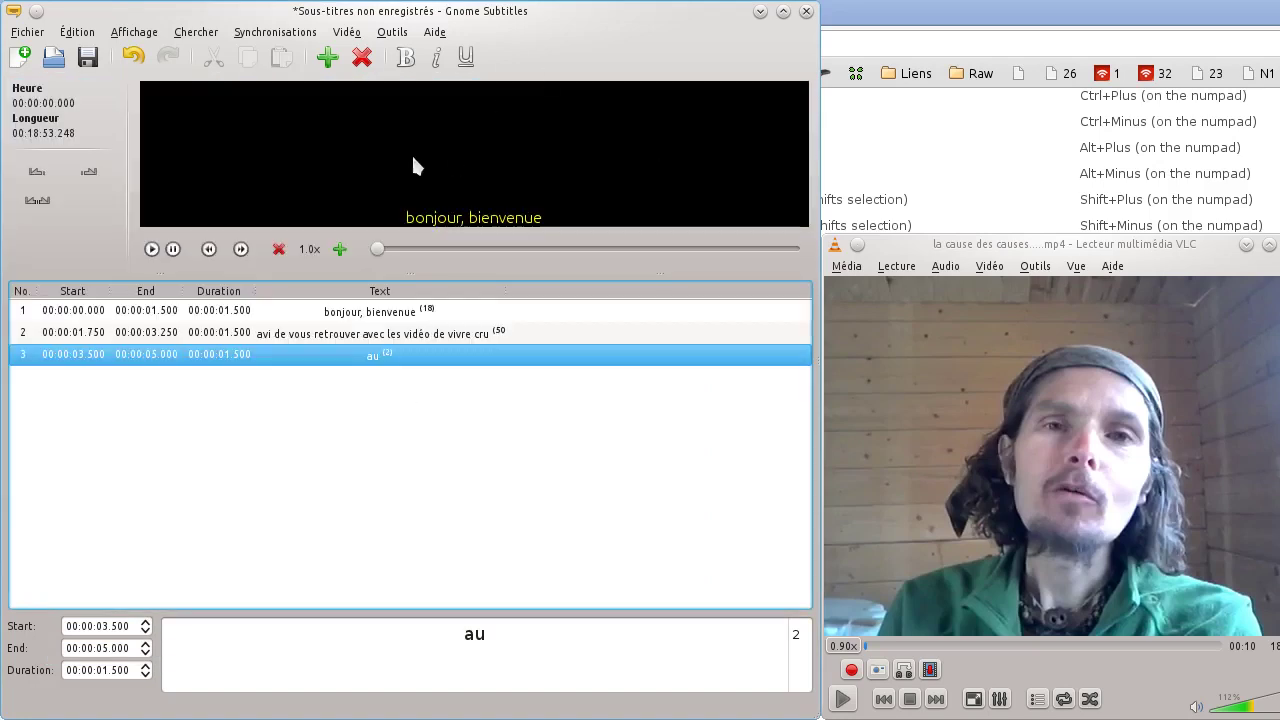
- Lower the video's playback speed and restore it to 1.0x, and move the selection from the first subtitle to the last
left_click(310, 313)
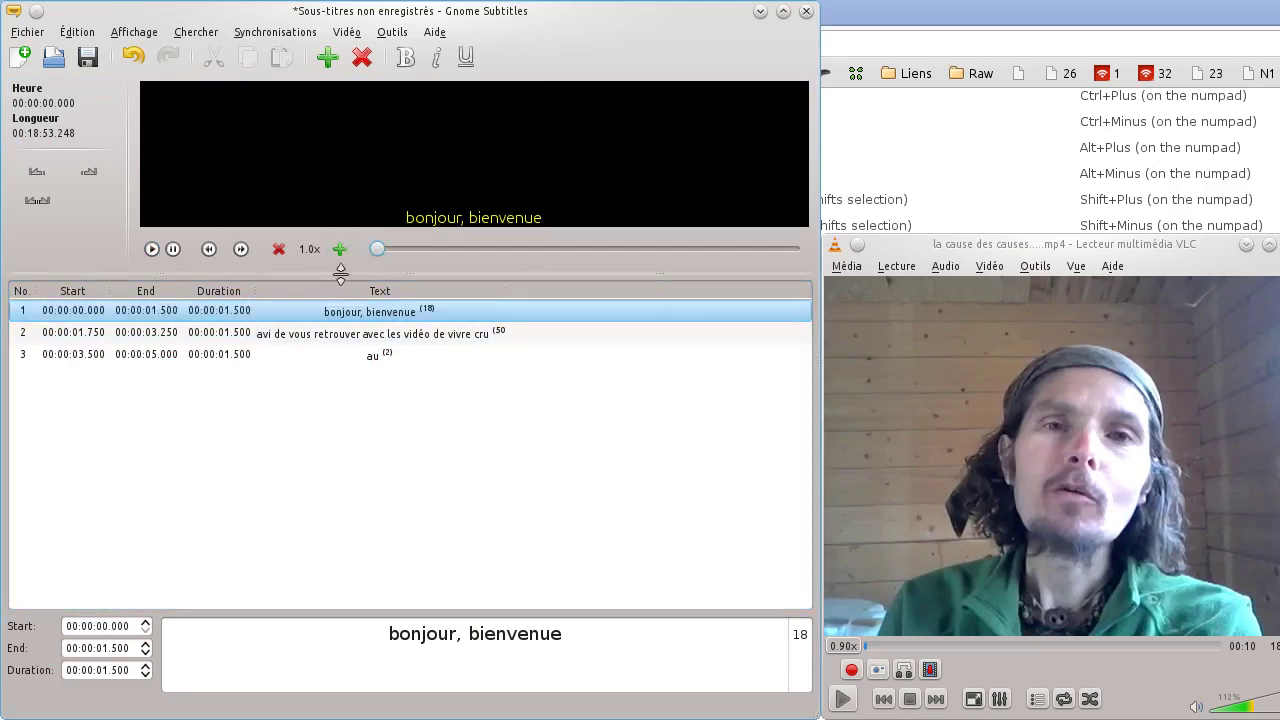
left_click(322, 313)
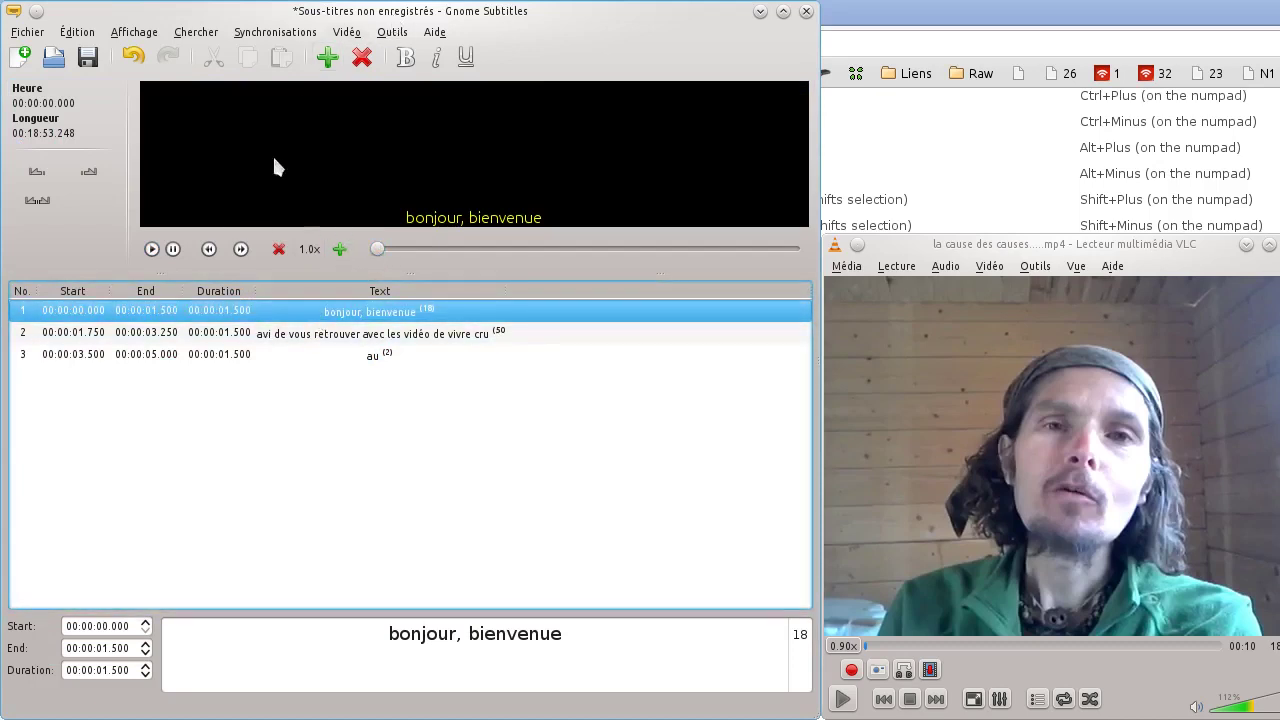
left_click(280, 253)
left_click(340, 250)
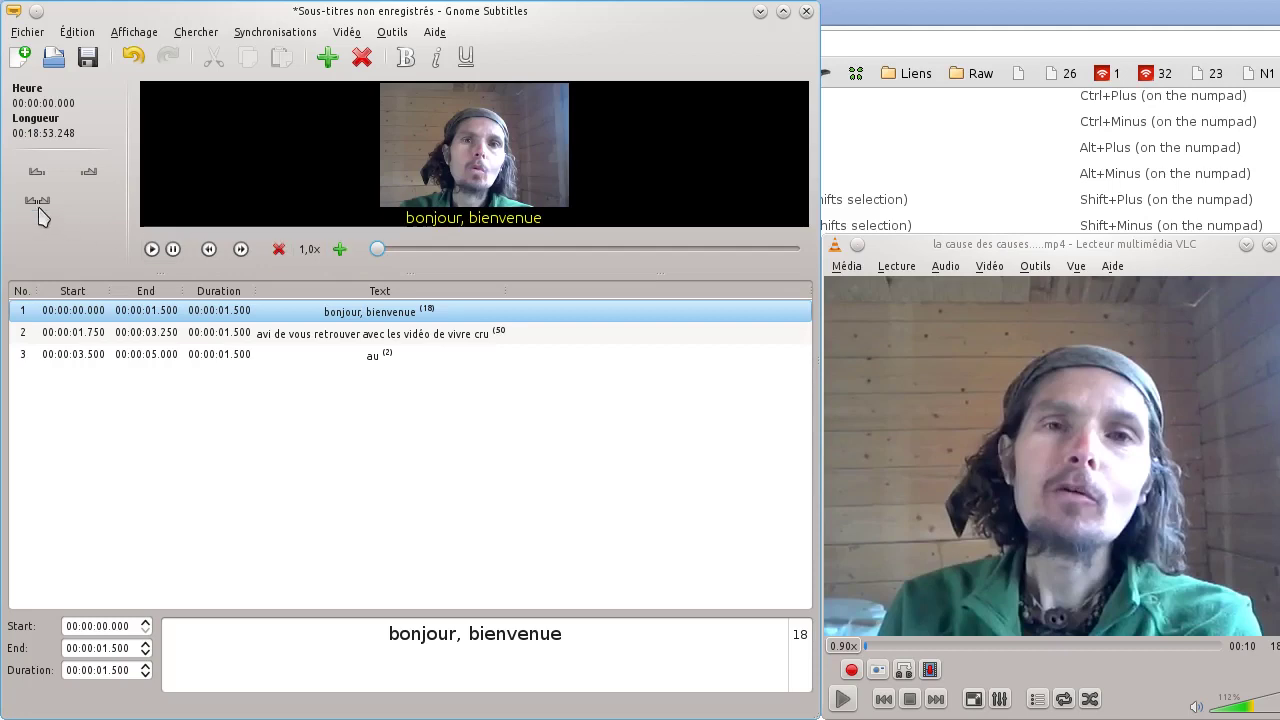
left_click(149, 314)
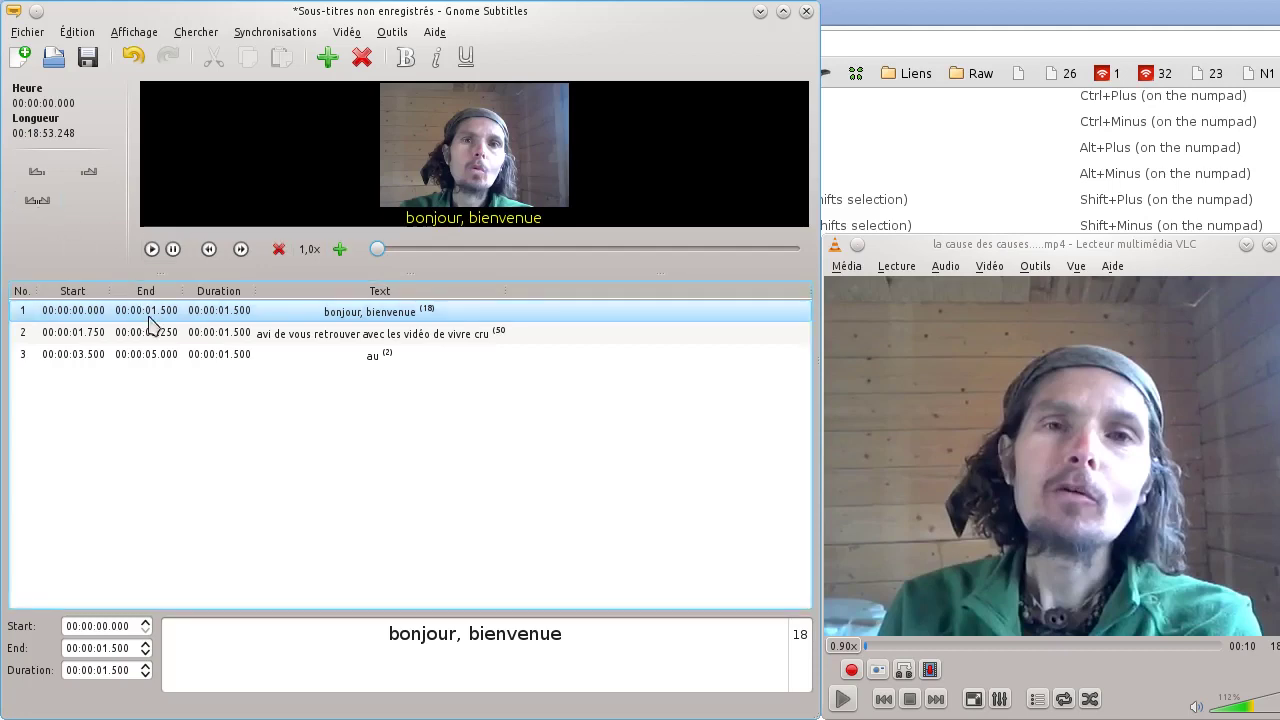
key("Down")
key("Down")
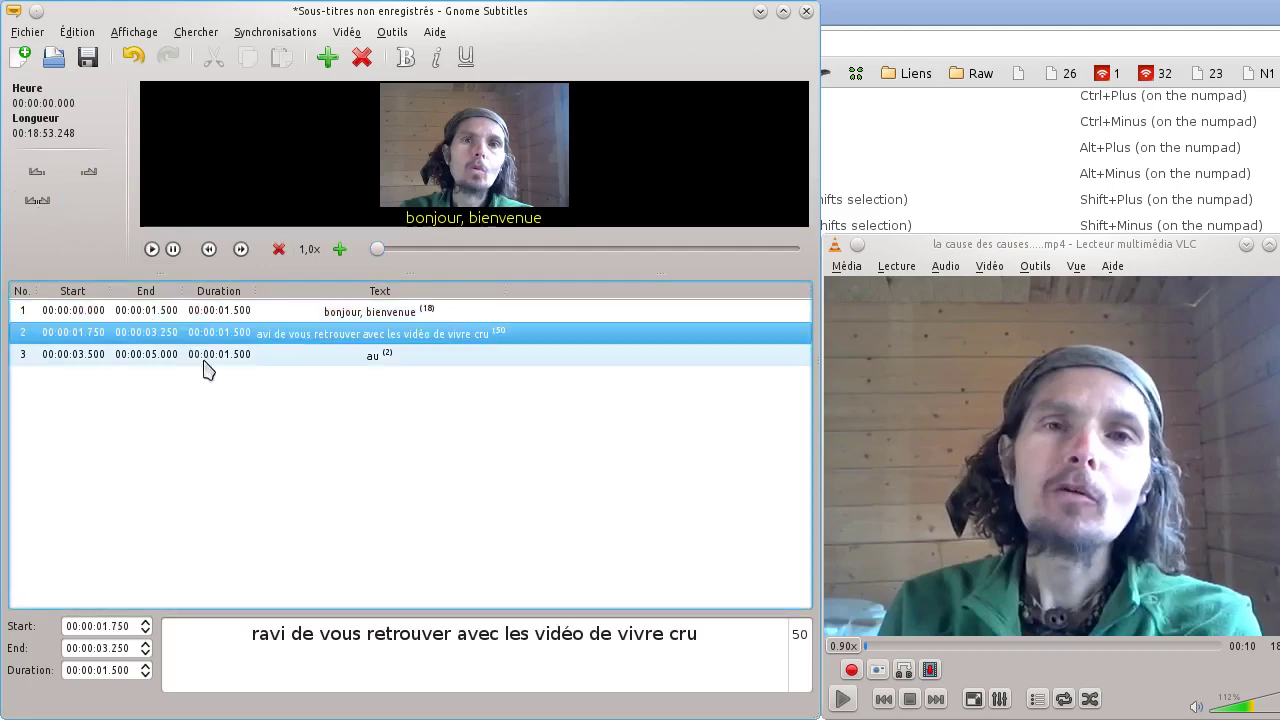
- Start opening a subtitle file and browse to Copy > Sous titres vivre cru > "2 — Sous-titres en français, synchronisés"
left_click(54, 57)
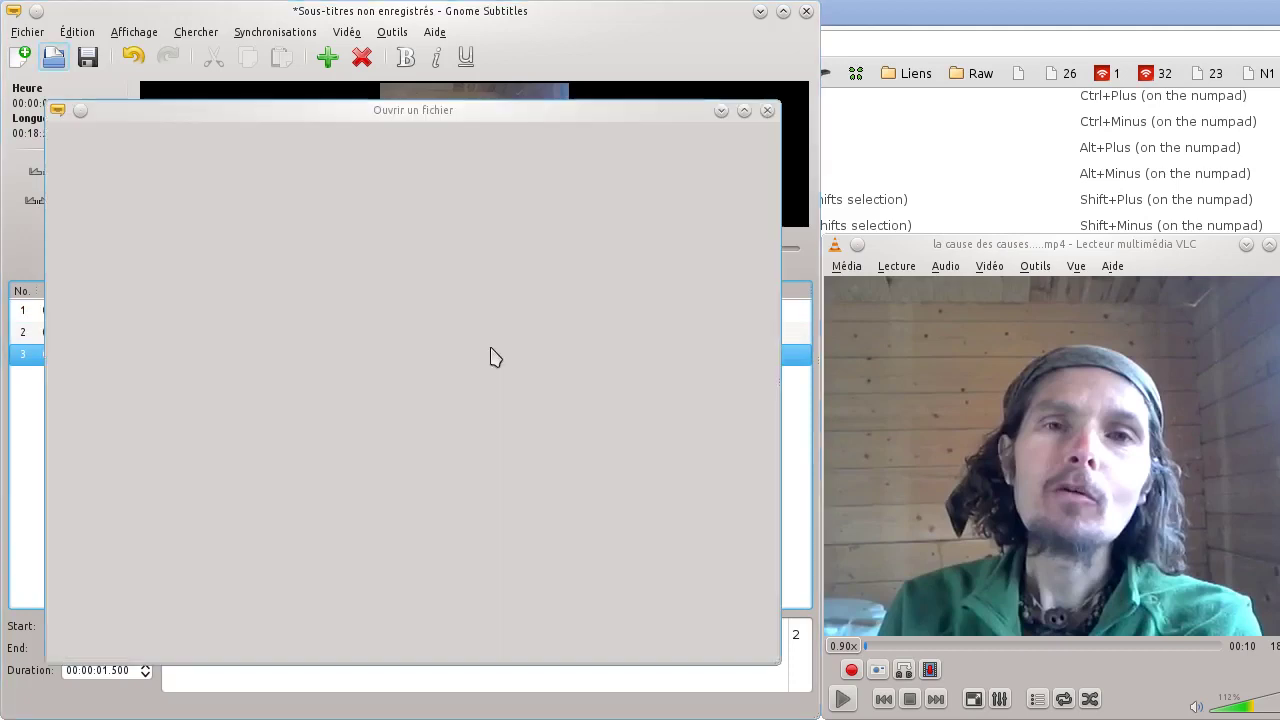
left_click_drag(757, 283, 757, 391)
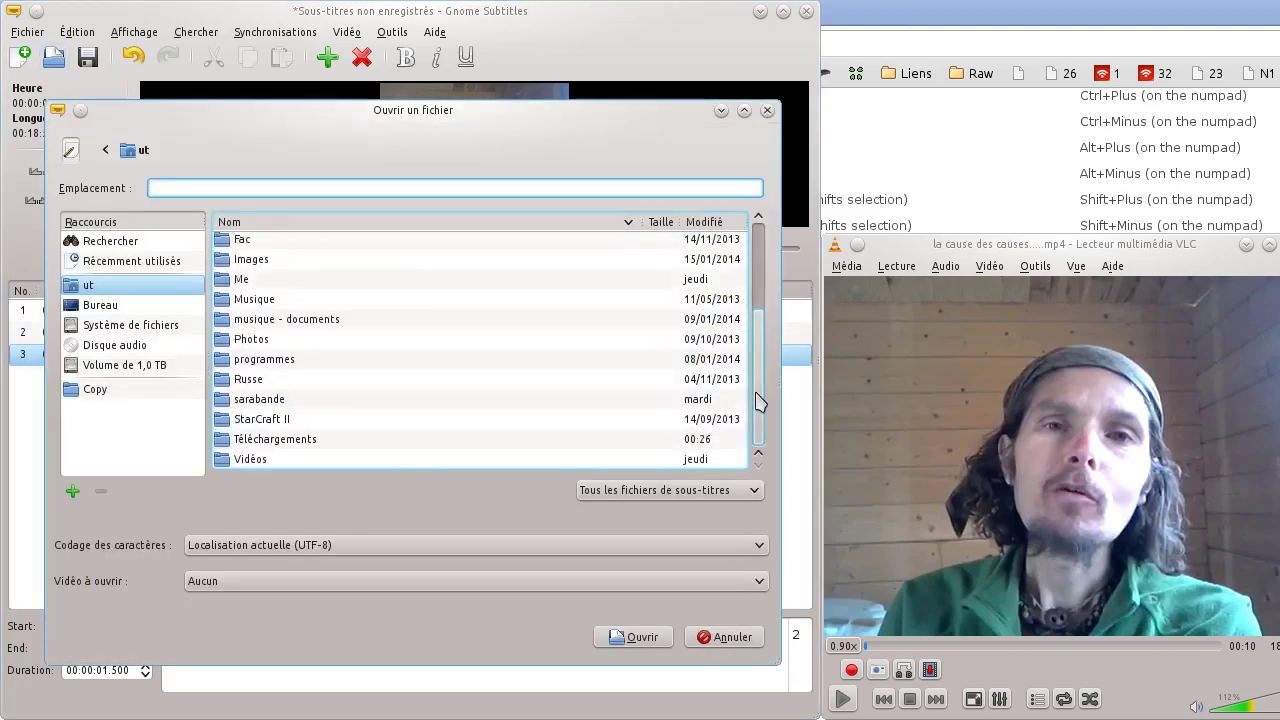
double_click(325, 440)
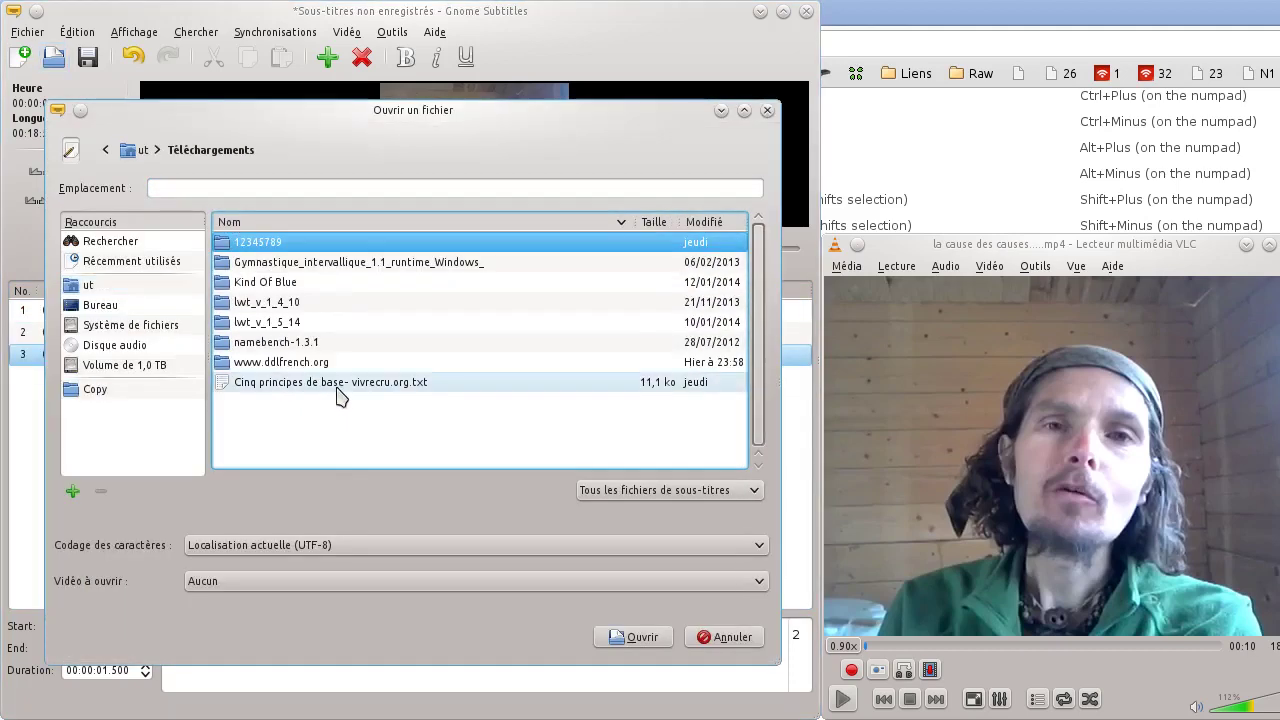
left_click(90, 289)
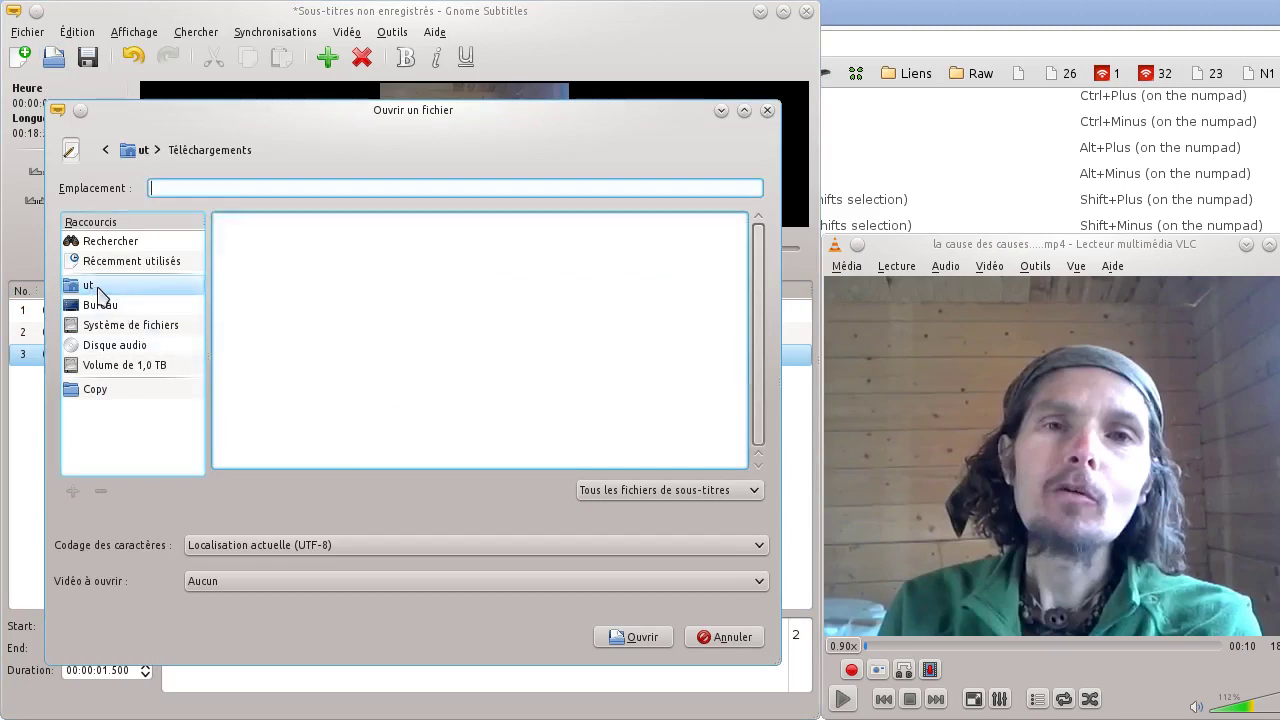
double_click(245, 282)
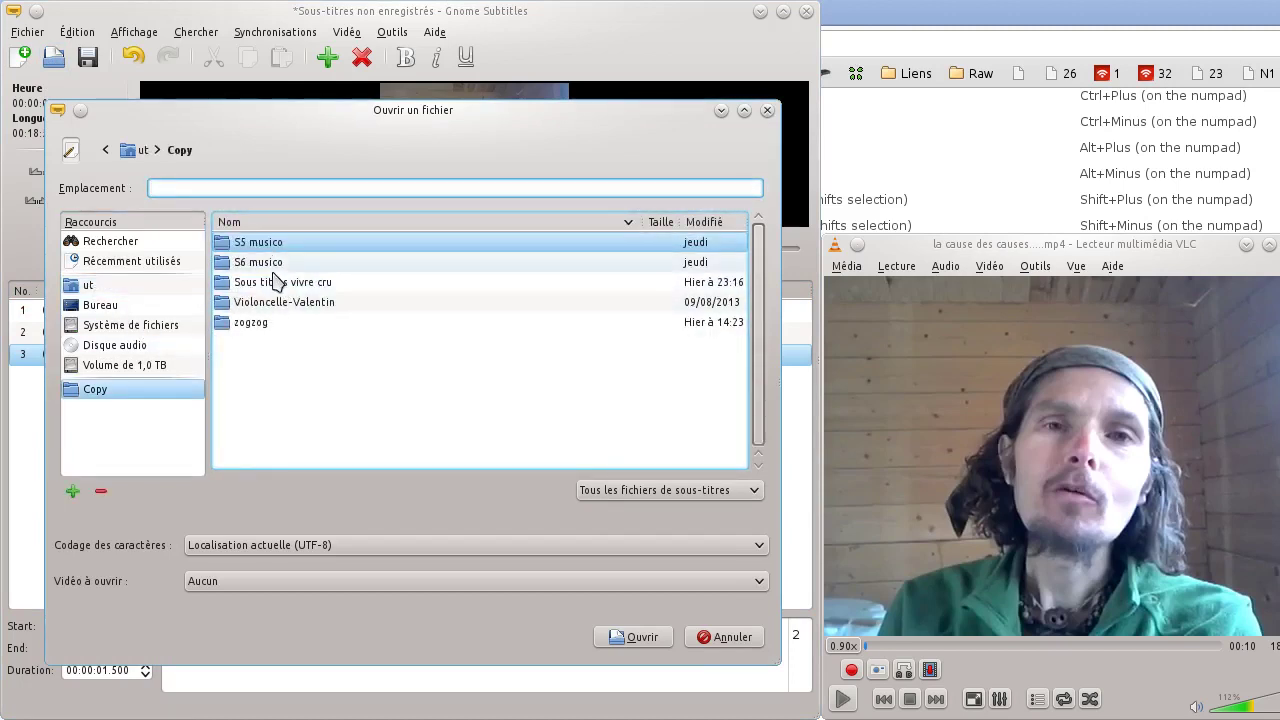
double_click(280, 288)
double_click(310, 264)
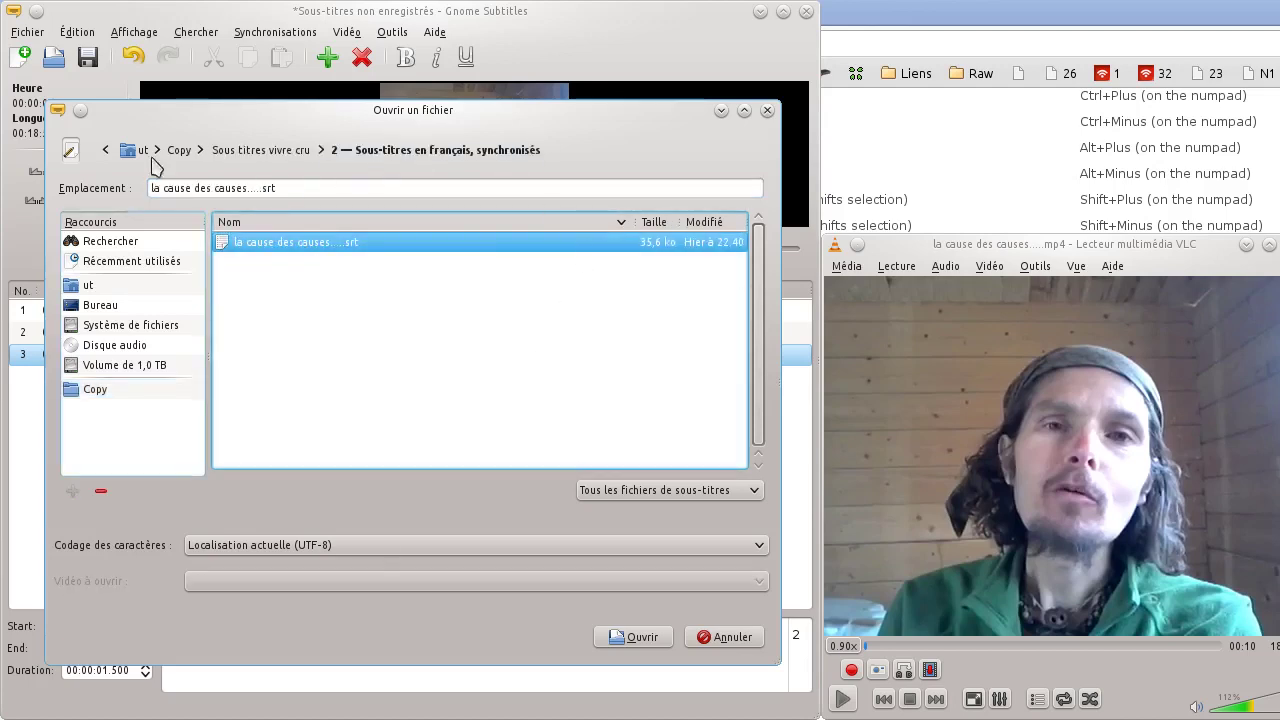
- Open "la cause des causes.....srt" from the folder "2 — Sous-titres en français, synchronisés" without saving the current subtitles
left_click(267, 156)
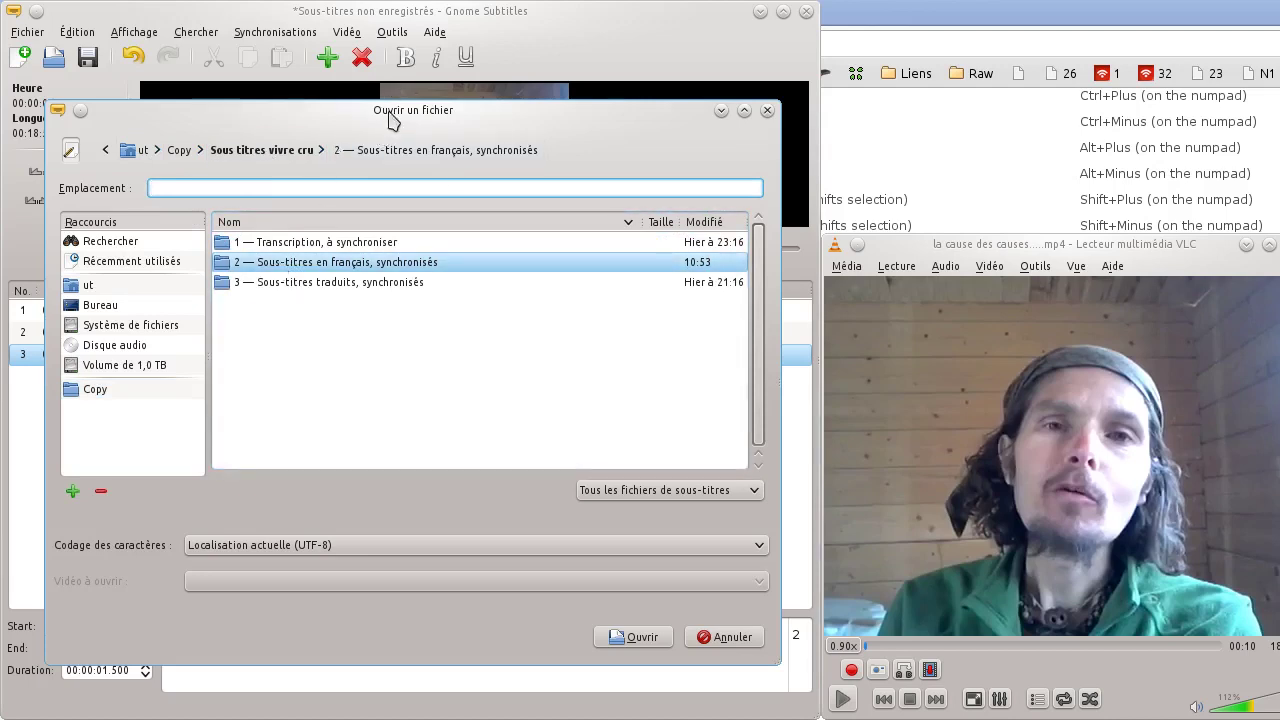
left_click_drag(389, 120, 440, 120)
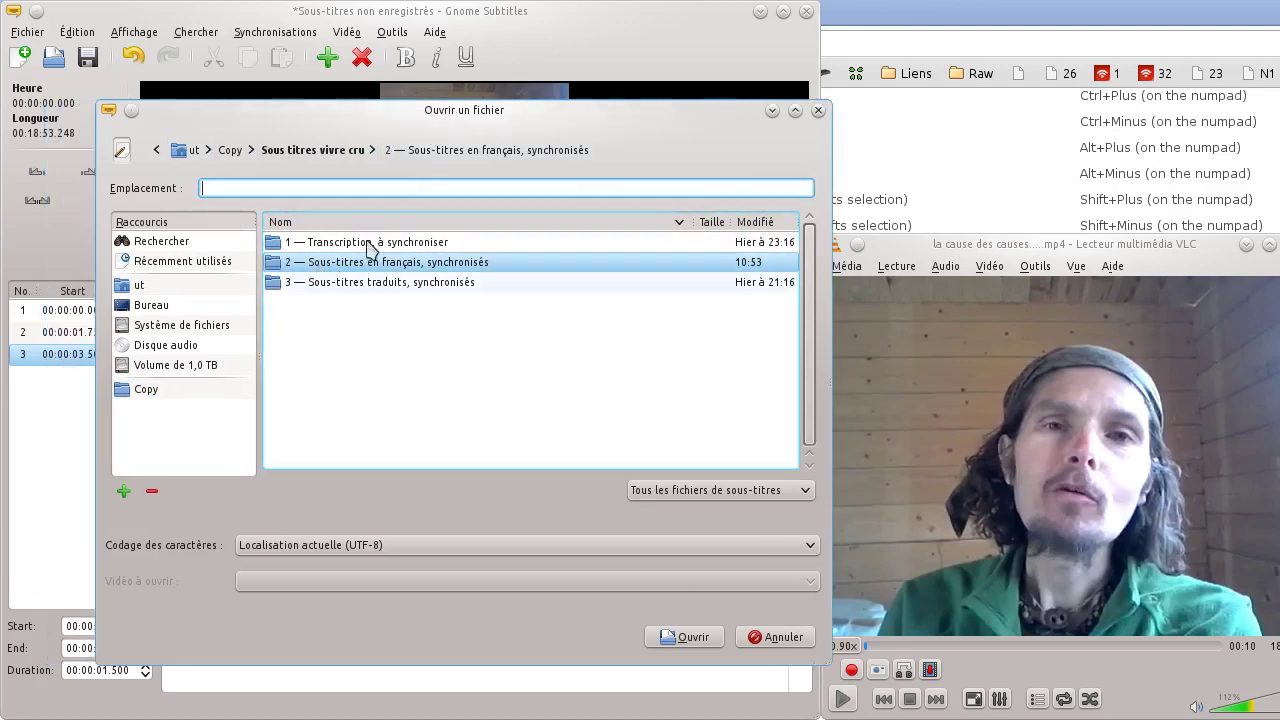
double_click(377, 272)
double_click(337, 249)
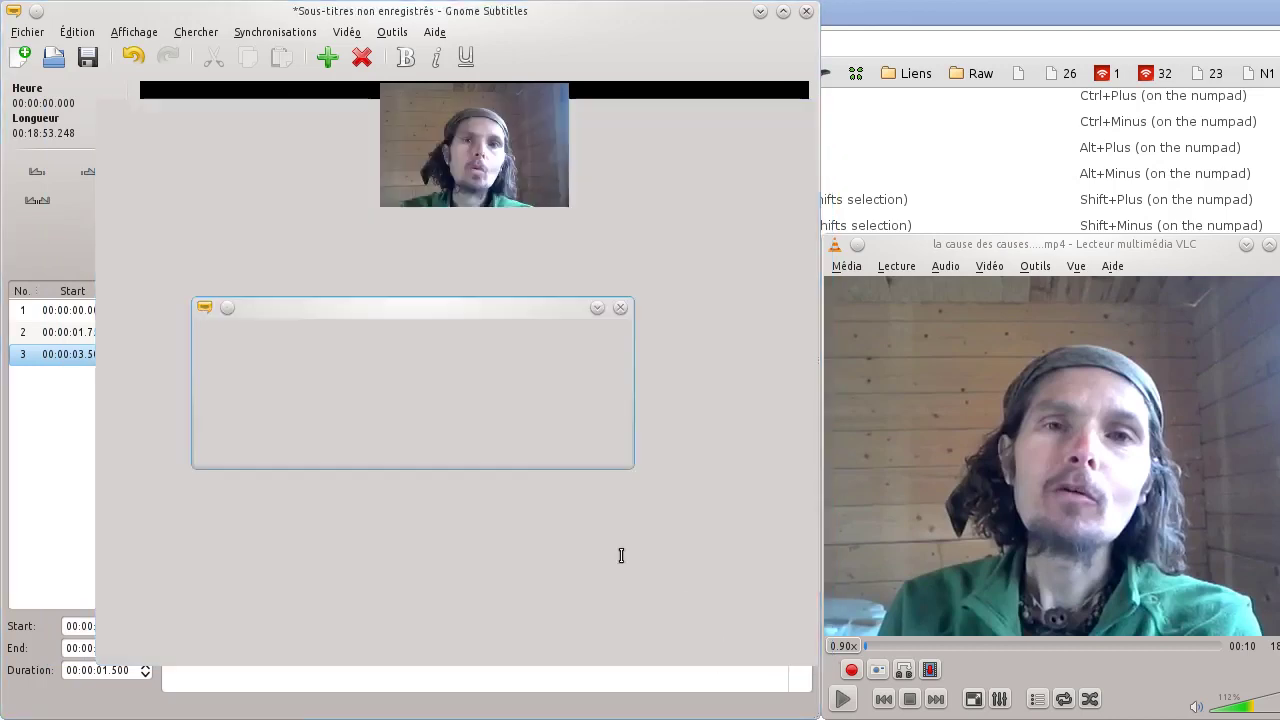
left_click(406, 446)
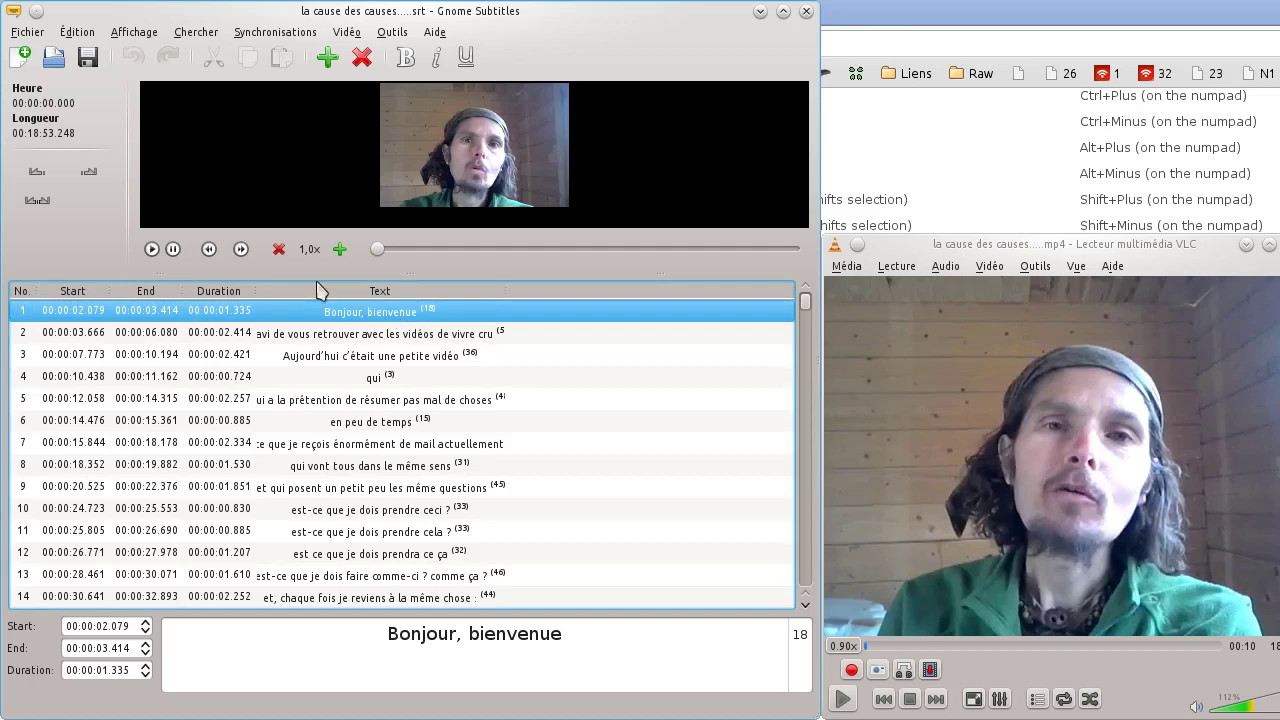
- Set the first subtitle's start and end to the current video position, 00:00:00.000
left_click(244, 334)
left_click(262, 400)
left_click(258, 311)
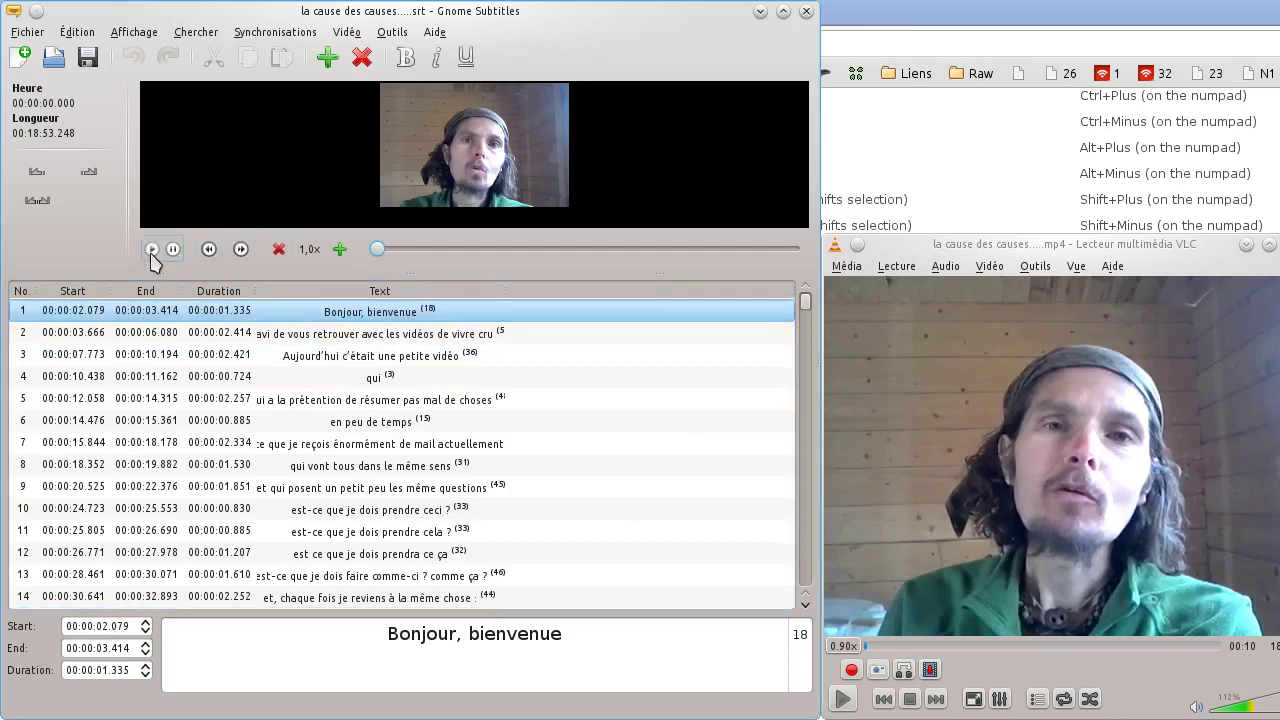
left_click(146, 314)
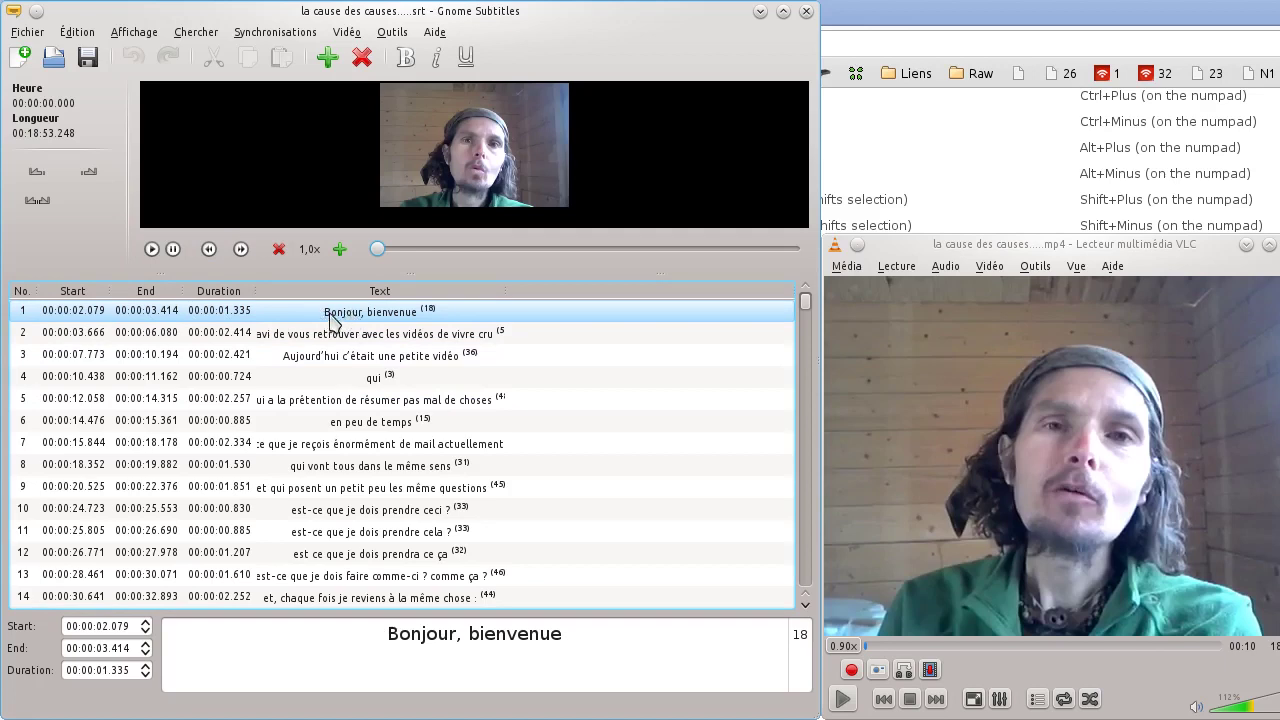
left_click(37, 201)
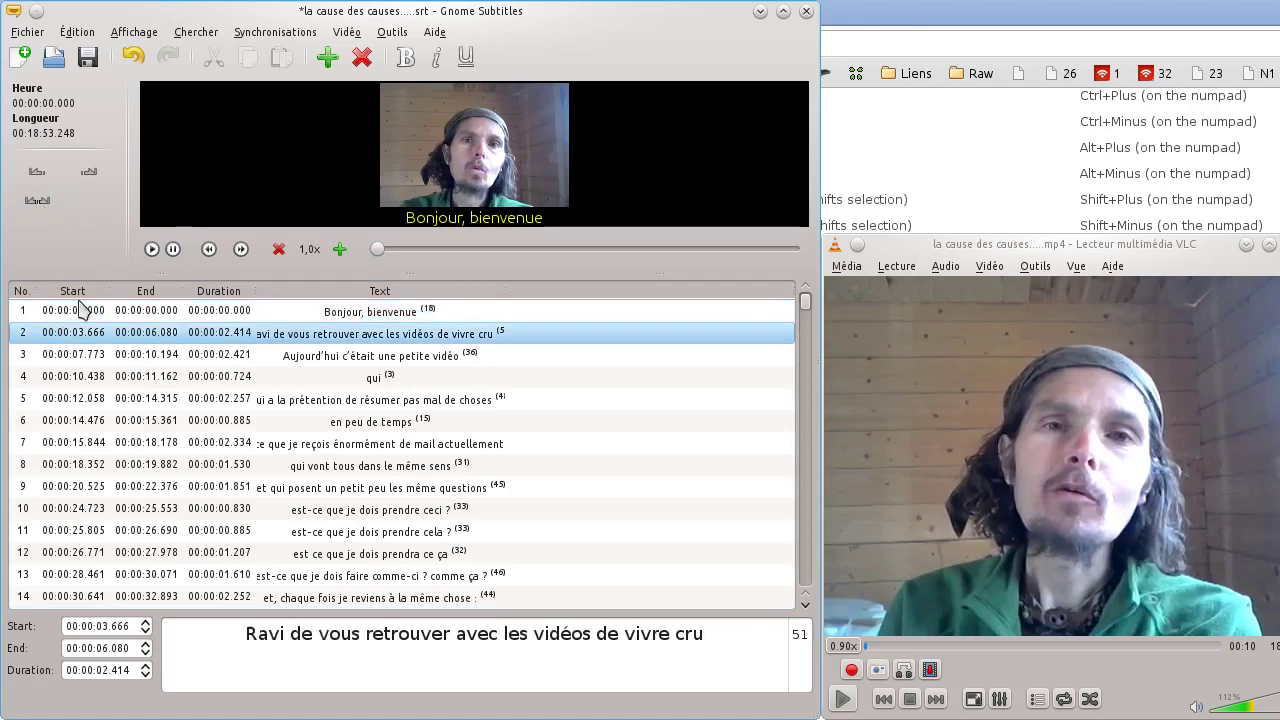
key("Up")
left_click(88, 171)
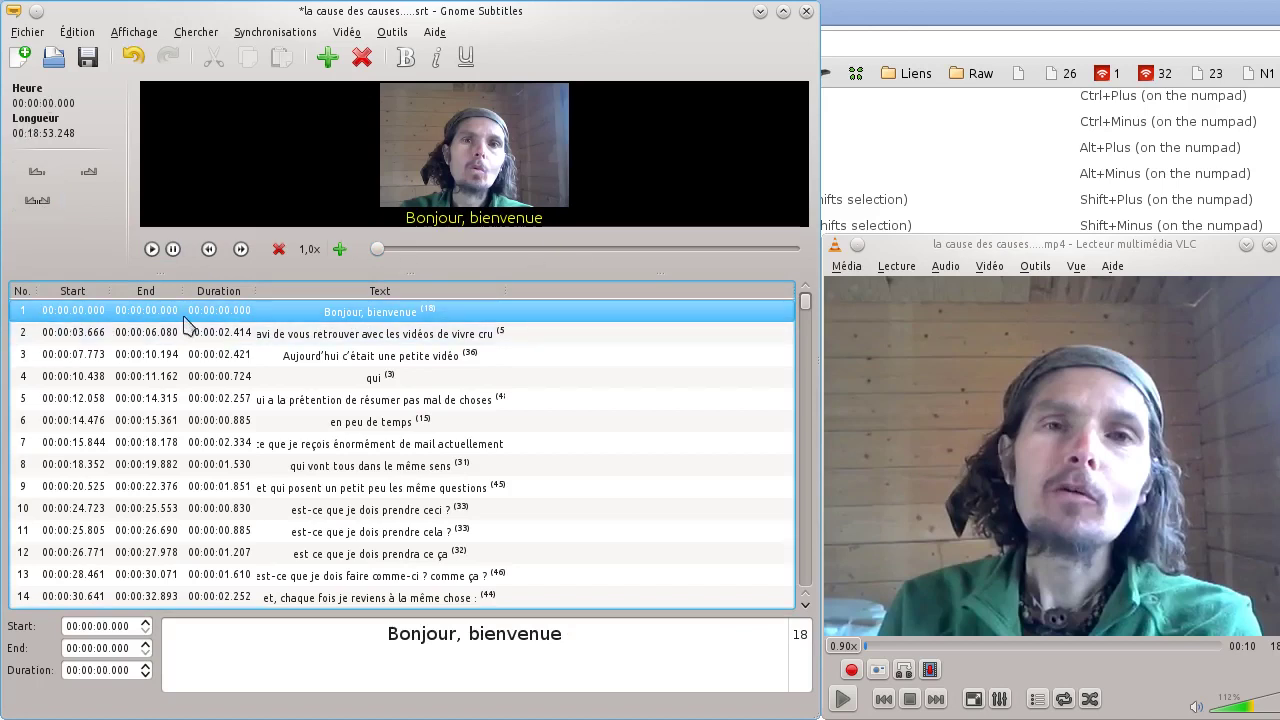
left_click(38, 203)
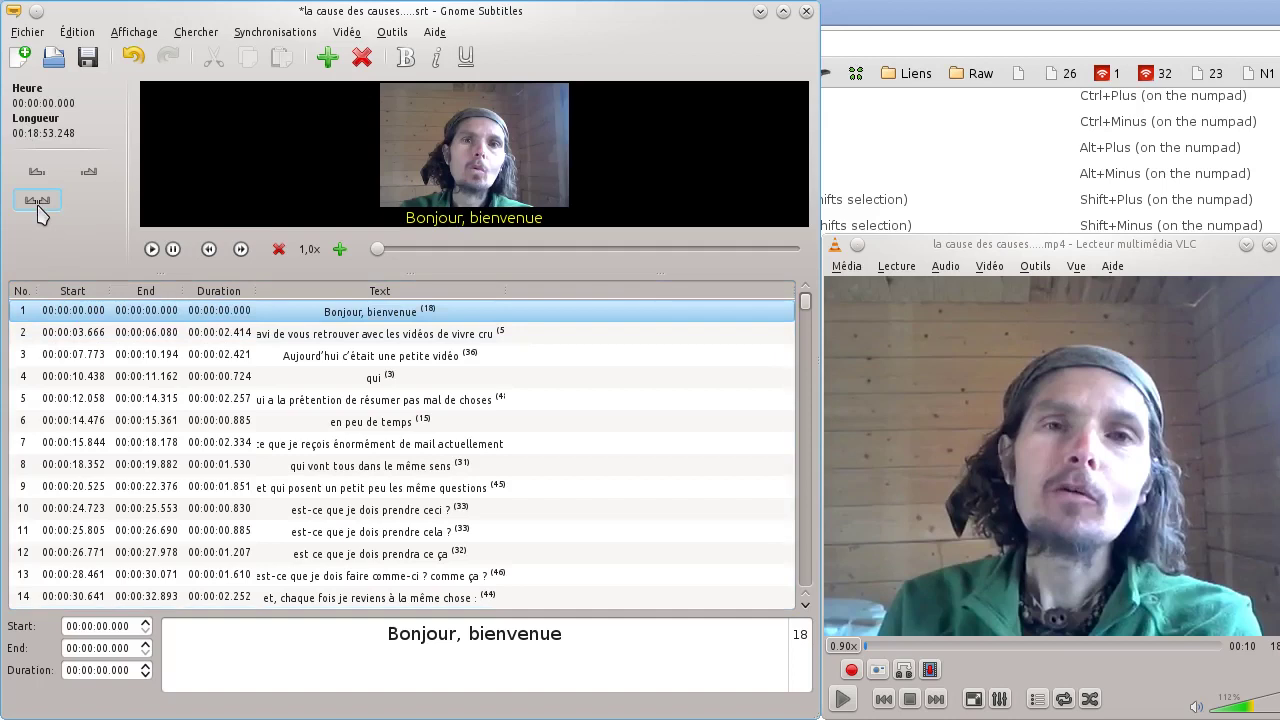
left_click(400, 333)
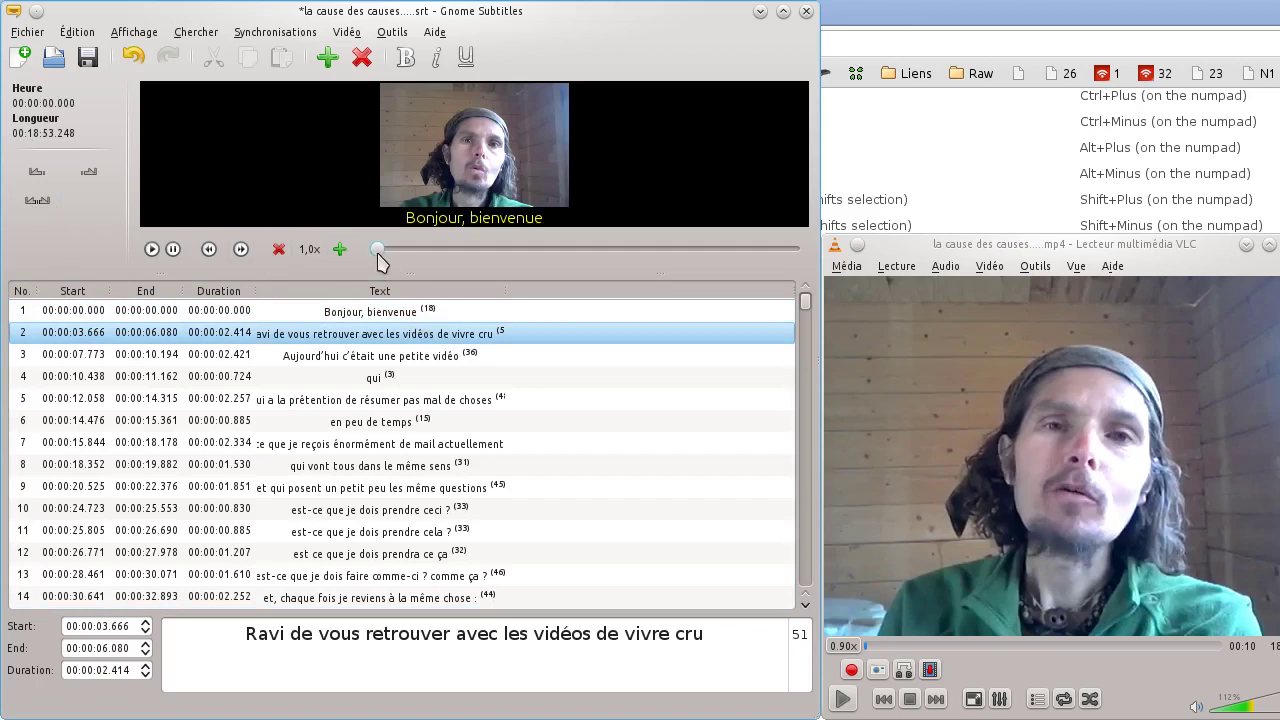
left_click(355, 311)
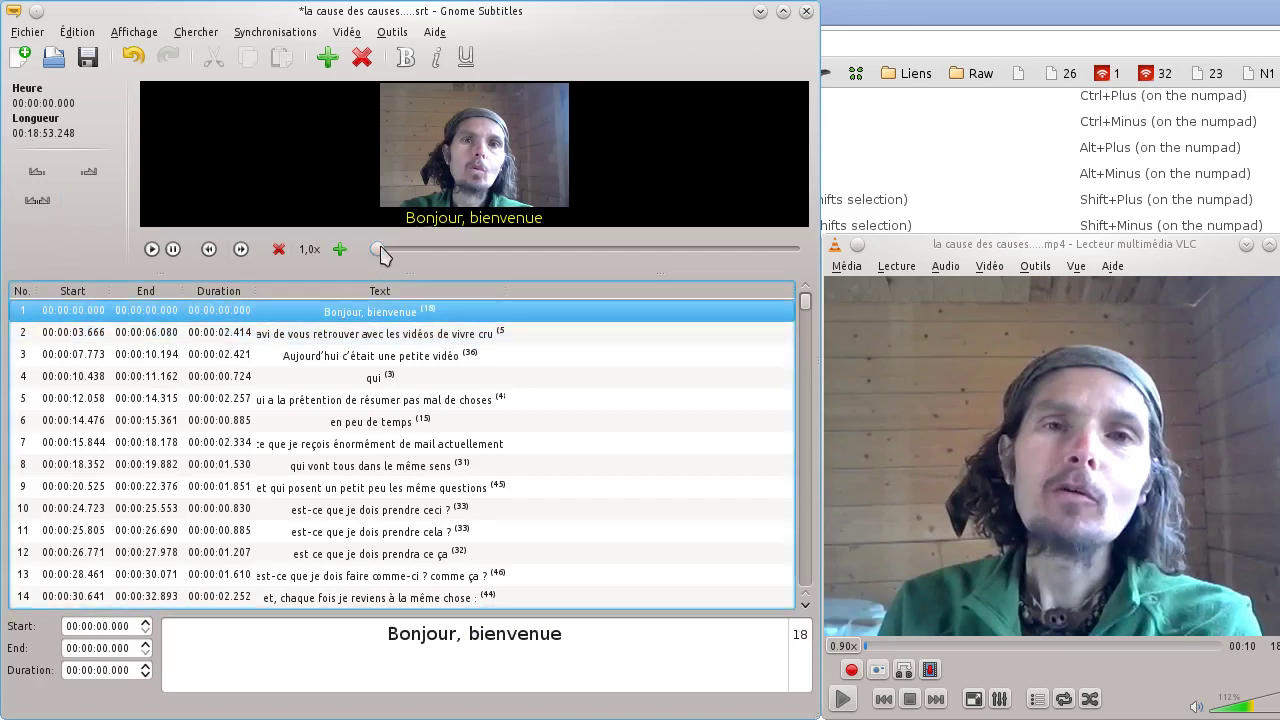
left_click(232, 356)
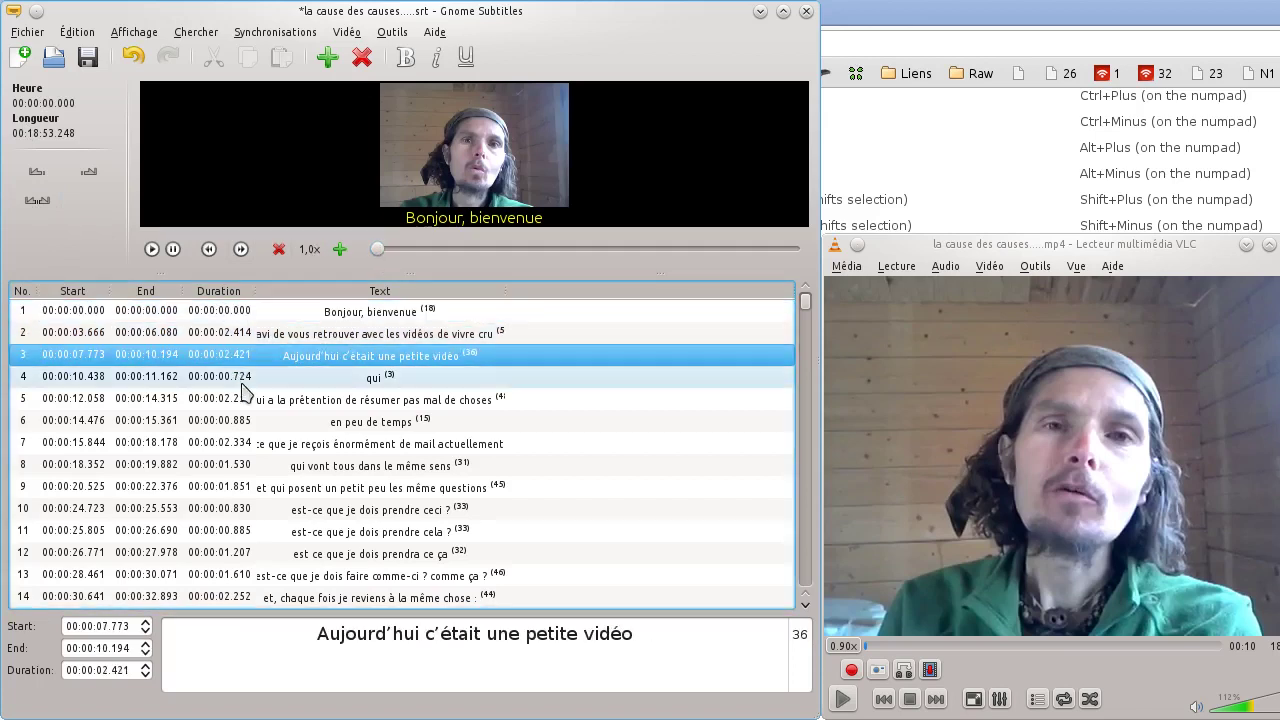
left_click(100, 332)
left_click(100, 377)
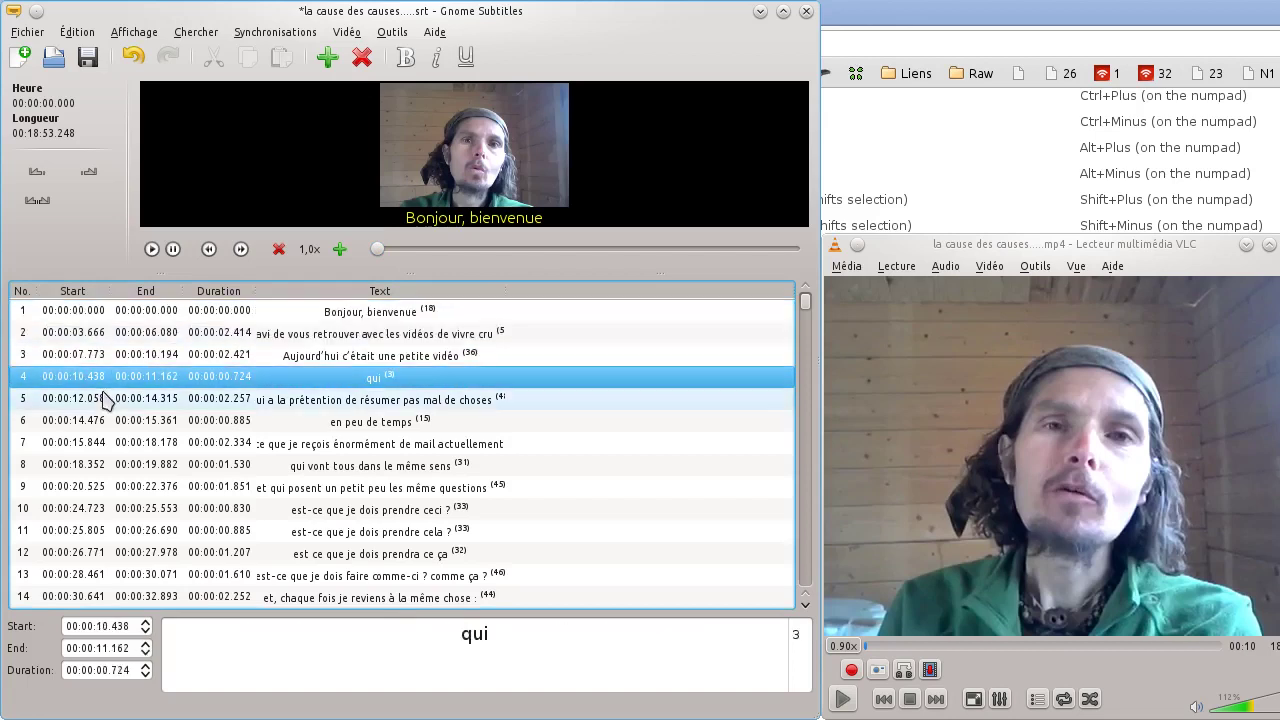
left_click(100, 399)
left_click(237, 314)
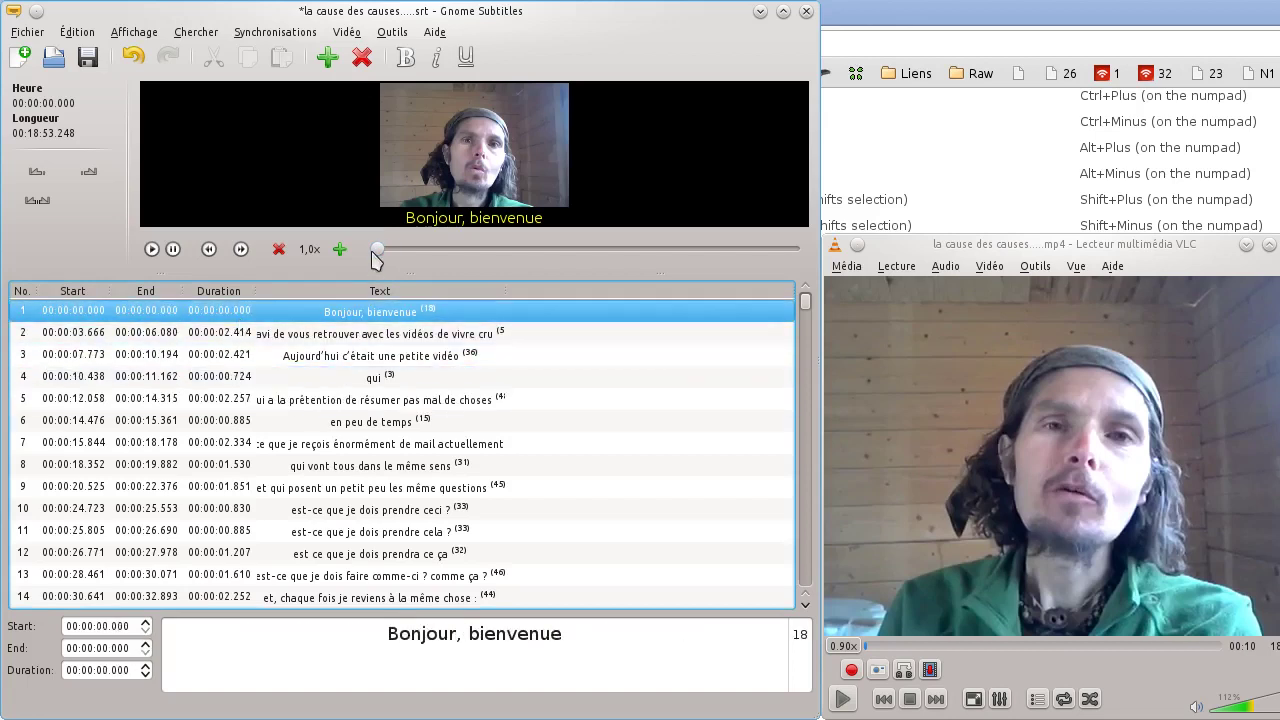
- Set the start and end of subtitles 2 to 5 to the current video position, 00:00:00.000, one after another
left_click(212, 340)
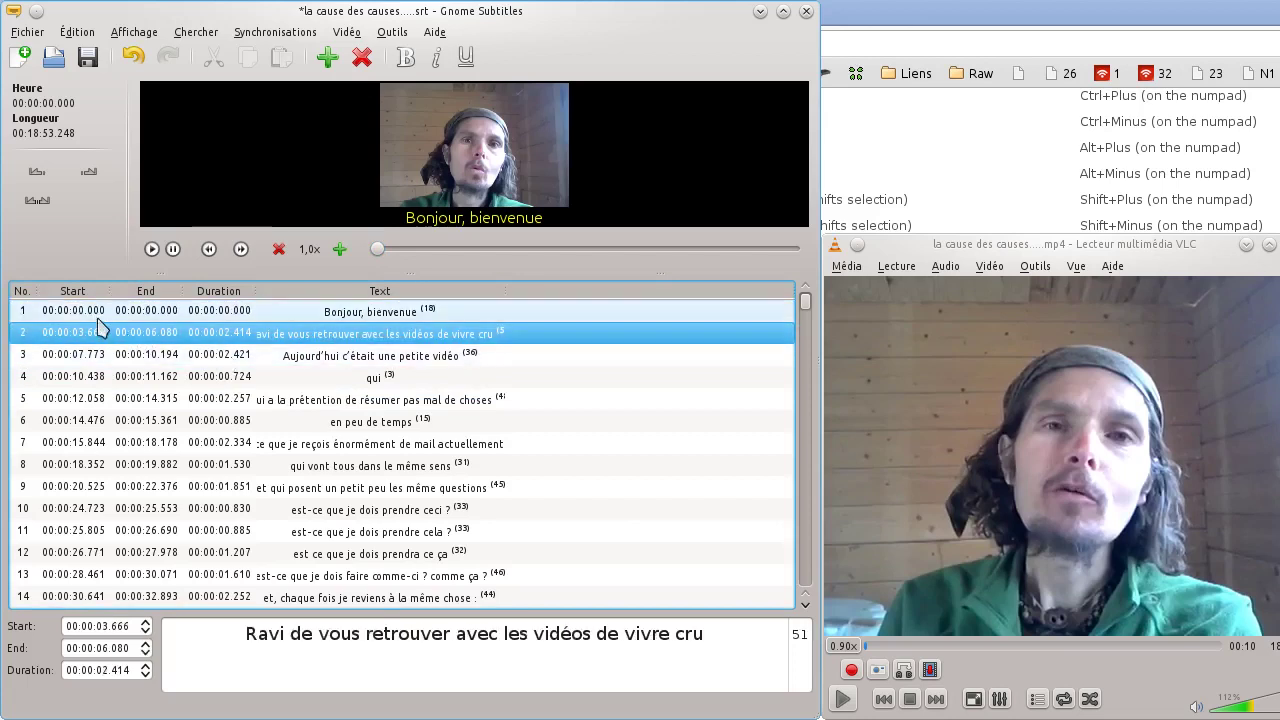
left_click(36, 200)
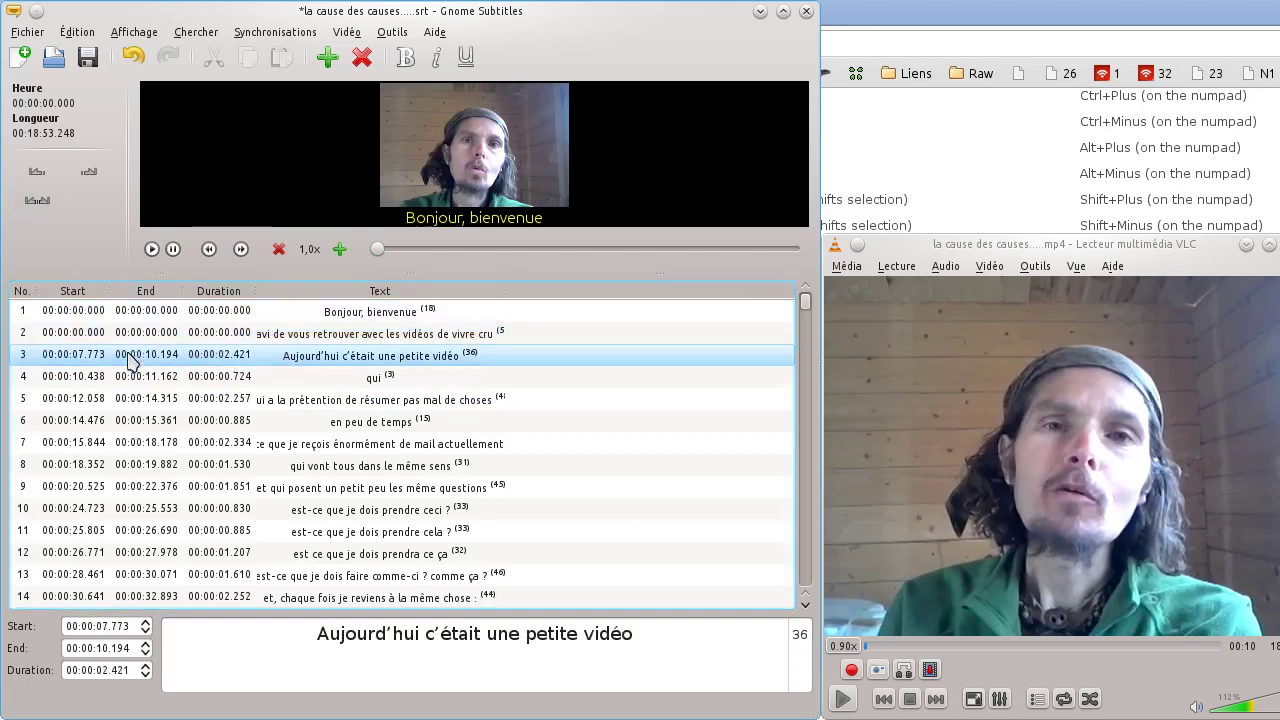
left_click(40, 206)
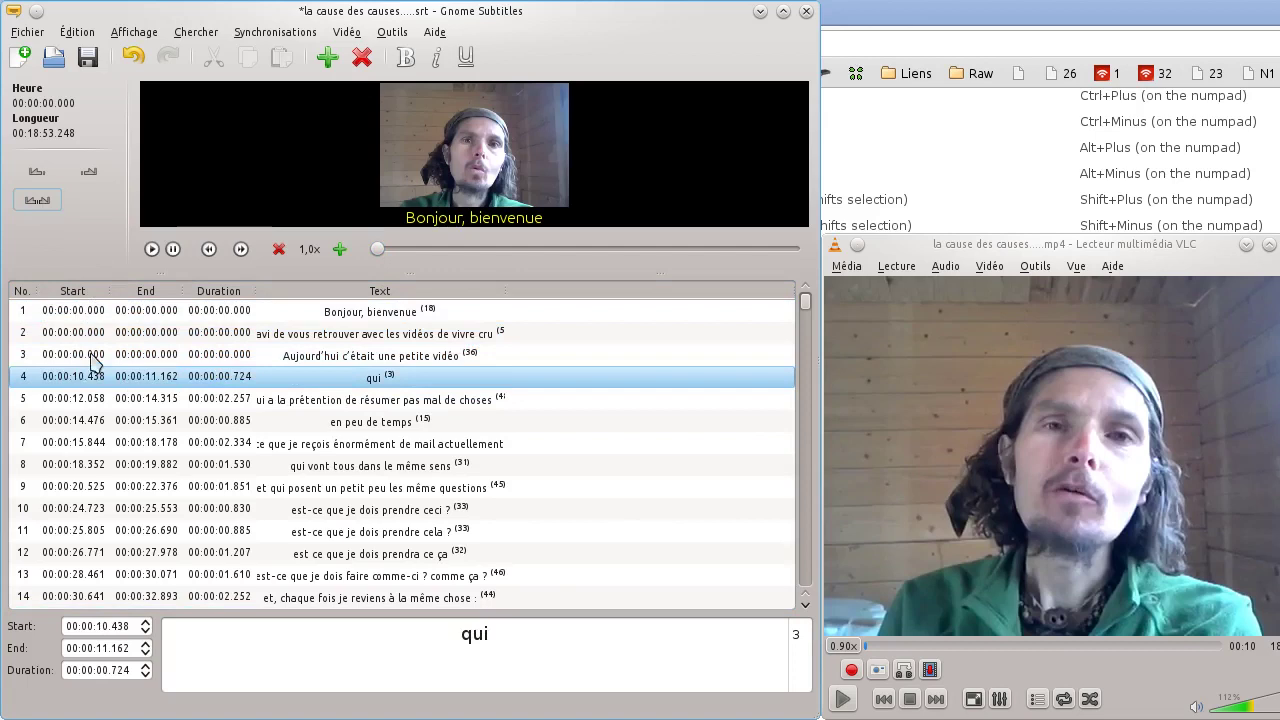
left_click(36, 200)
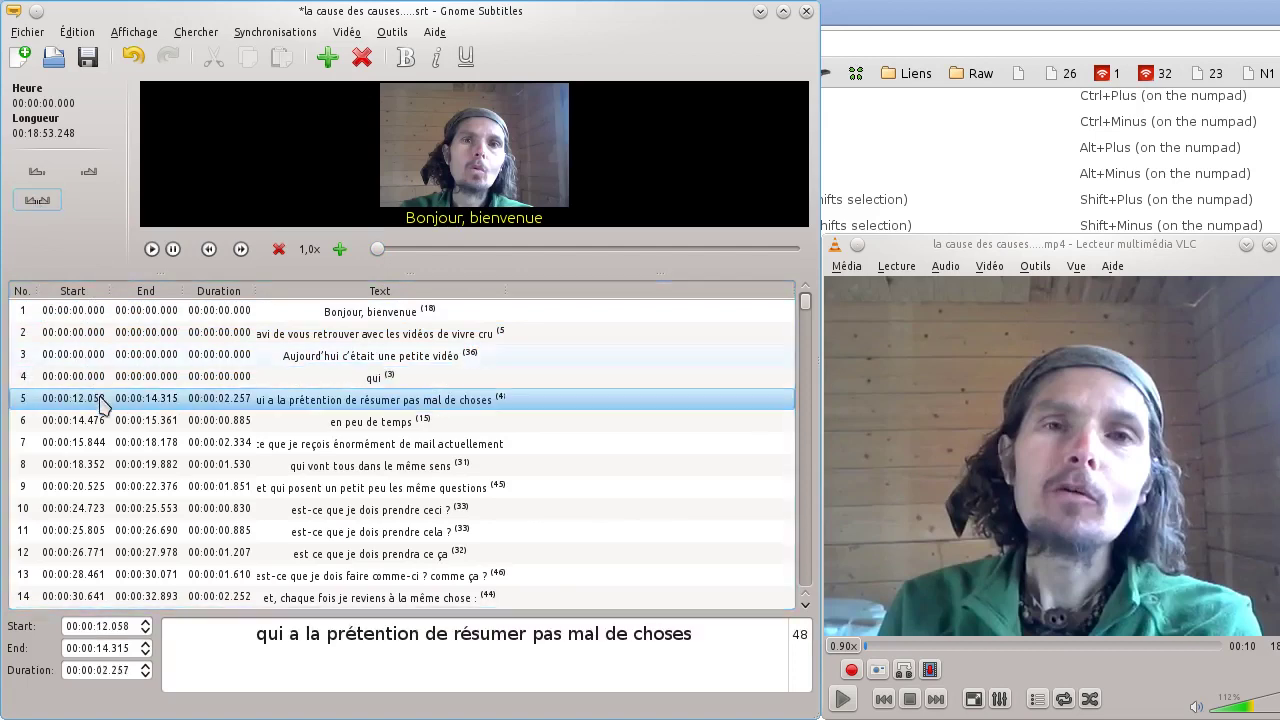
left_click(37, 200)
- Play the video from the start and set the start and end times of subtitles 1 and 2 in real time
left_click(110, 310)
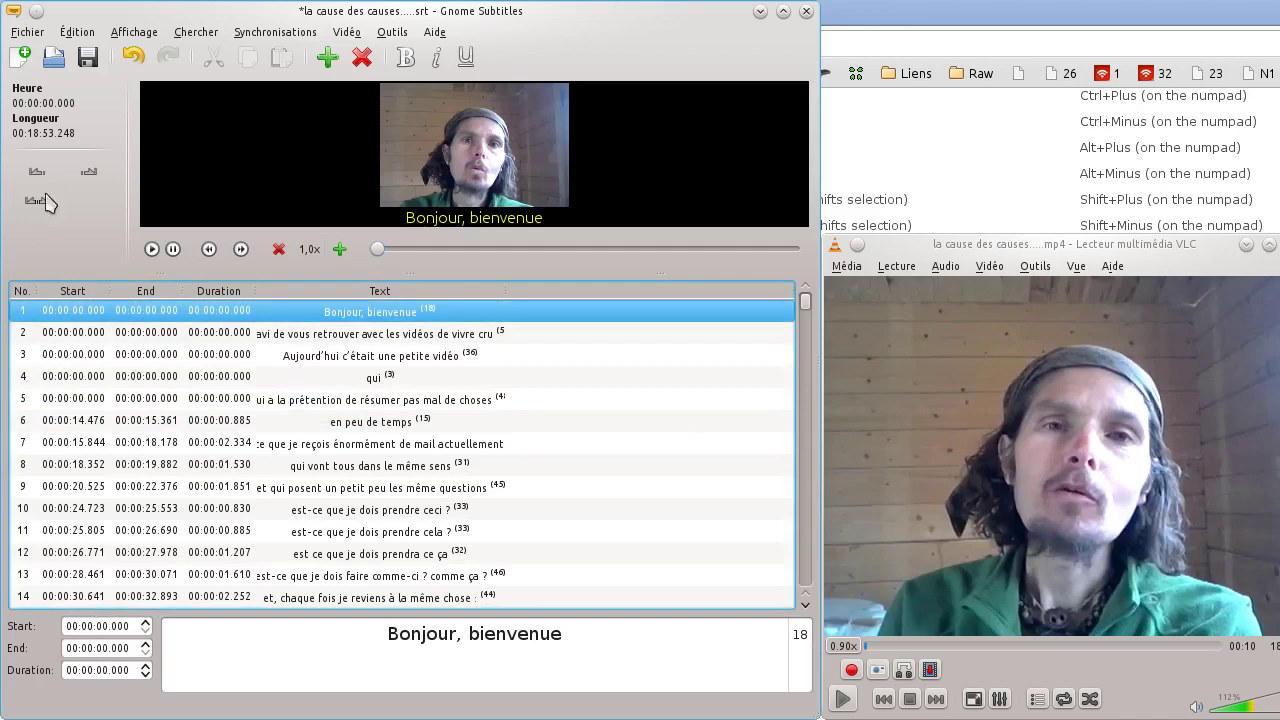
left_click(151, 249)
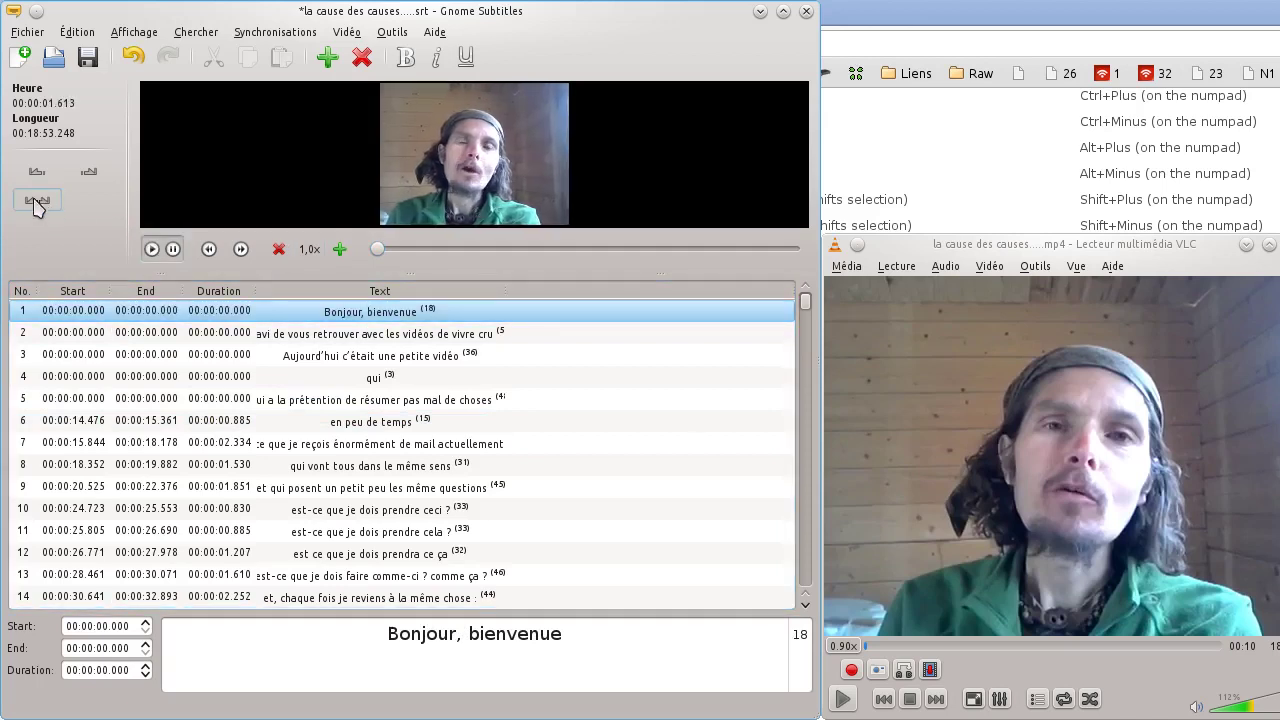
left_click(37, 201)
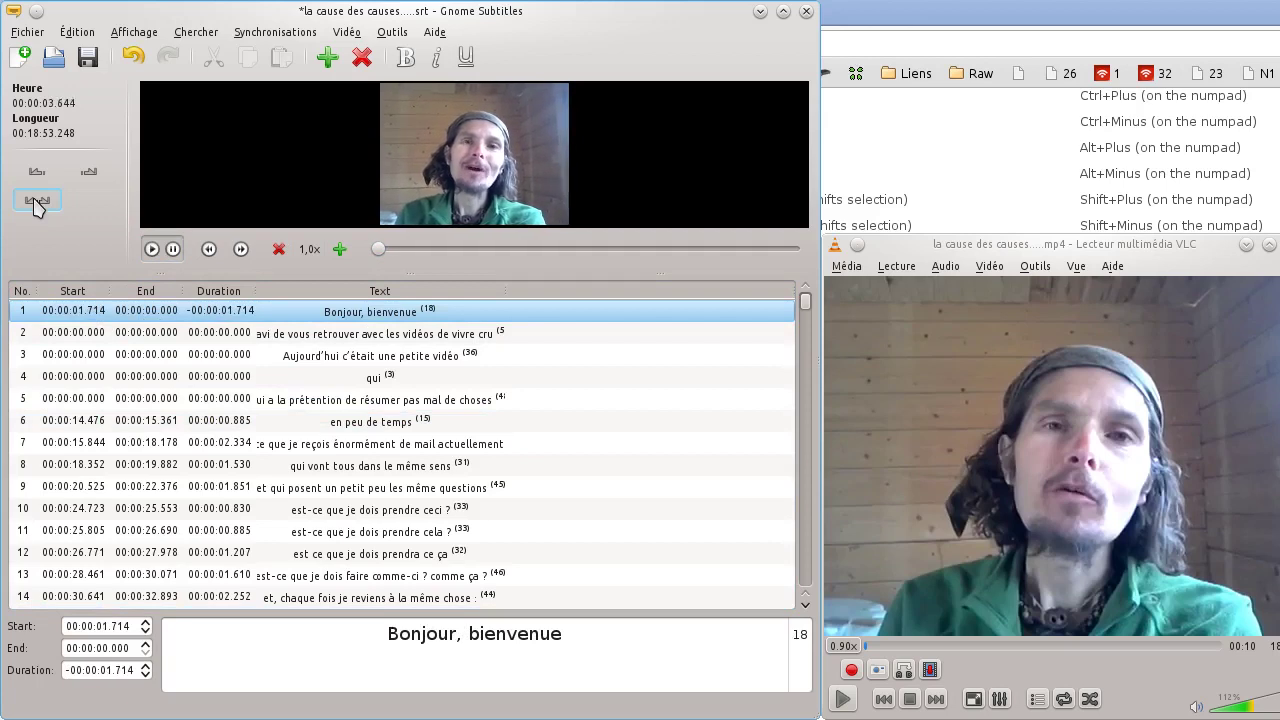
left_click(37, 201)
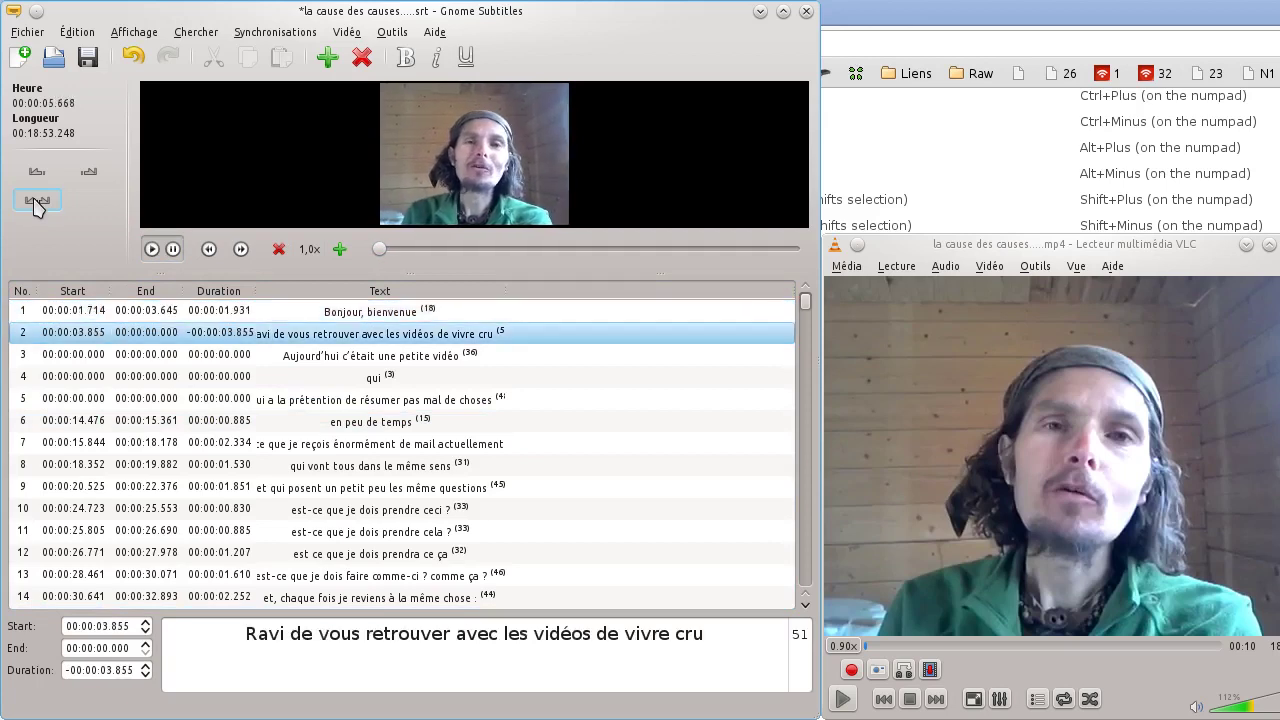
left_click(37, 201)
- Widen the Gnome Subtitles window and the subtitle text column to fit the full lines
left_click_drag(820, 300, 1024, 283)
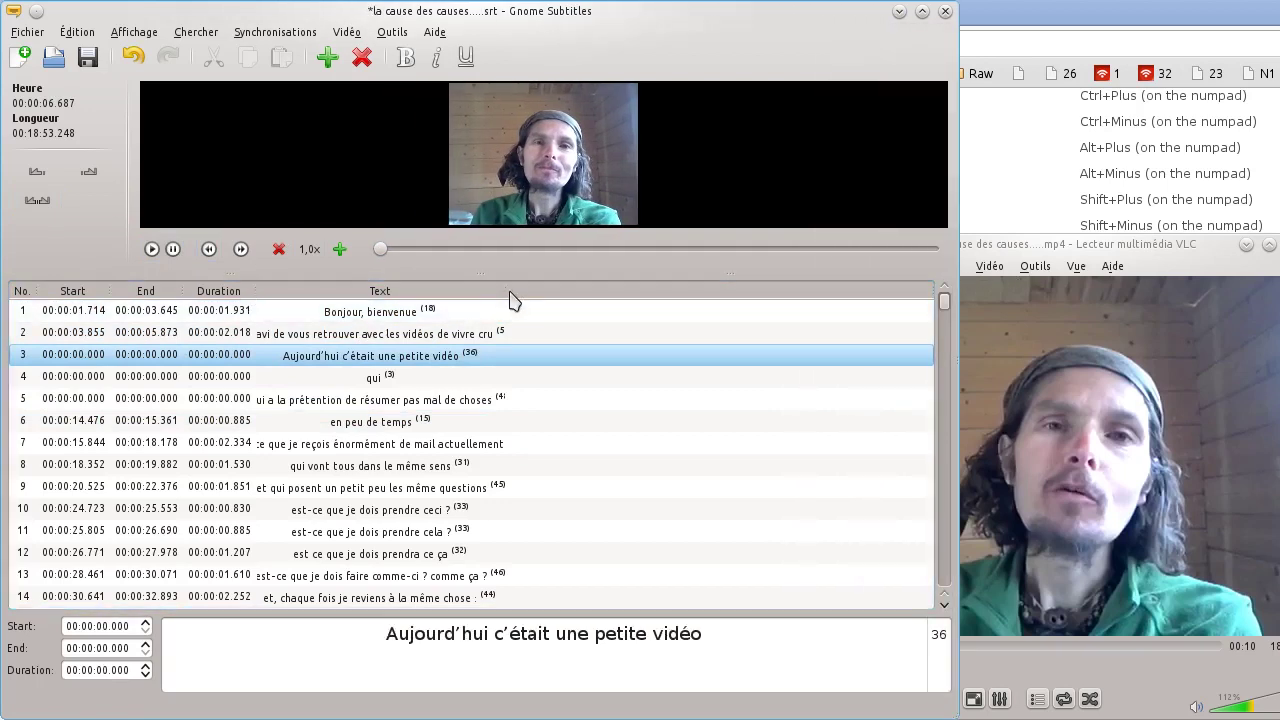
left_click_drag(509, 290, 630, 291)
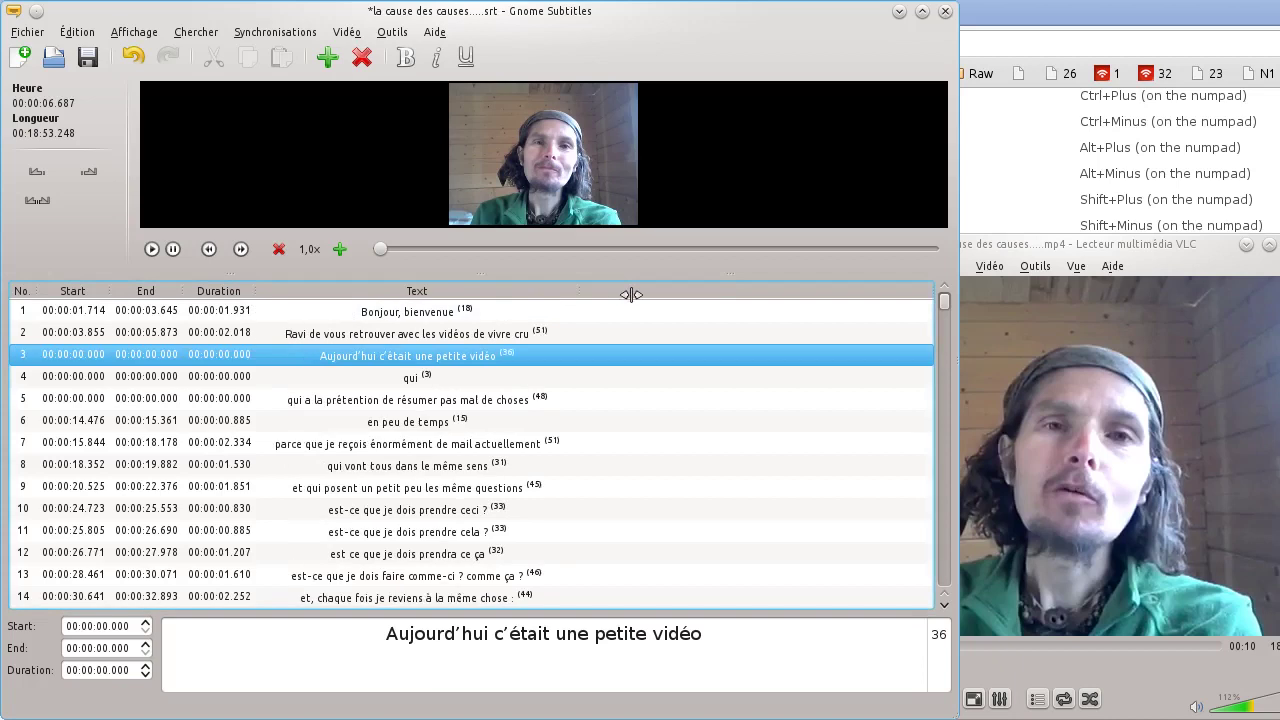
- Replay the video from the start and retime subtitle 1 to 00:00:01.840–00:00:03.560 and subtitle 2 to 00:00:04.005–00:00:06.047
left_click(422, 314)
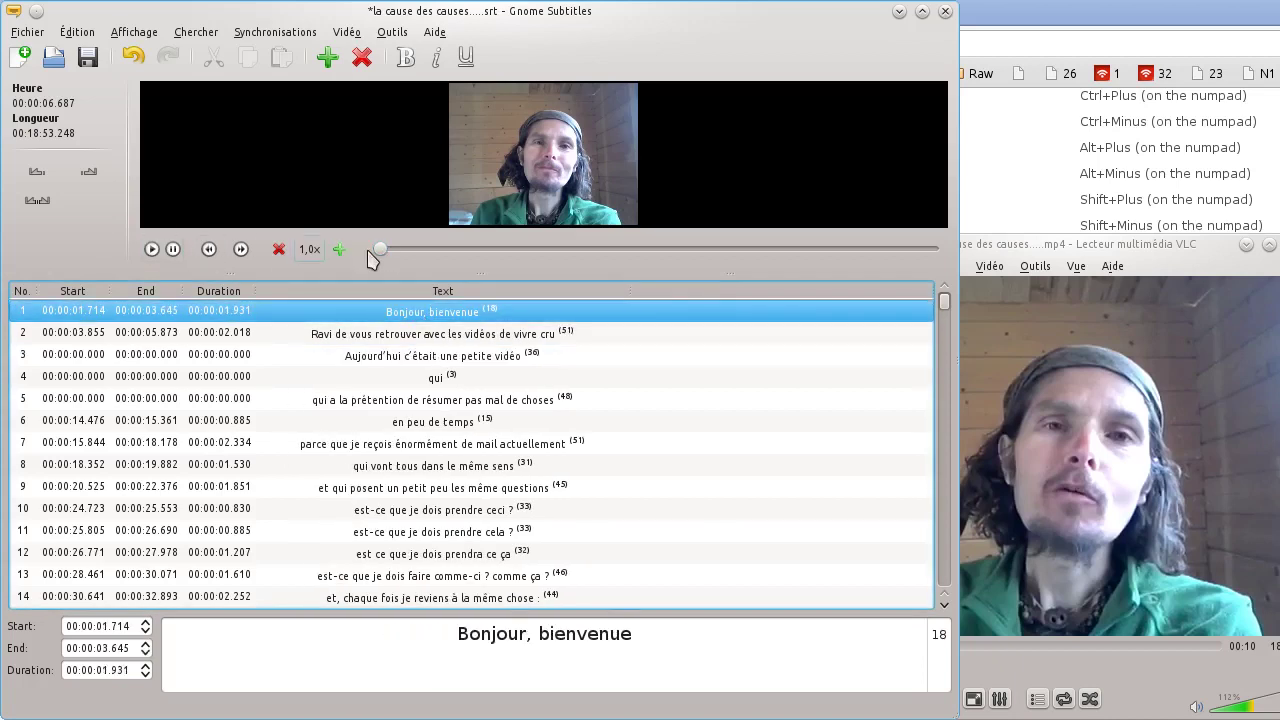
left_click_drag(382, 249, 376, 249)
left_click(155, 249)
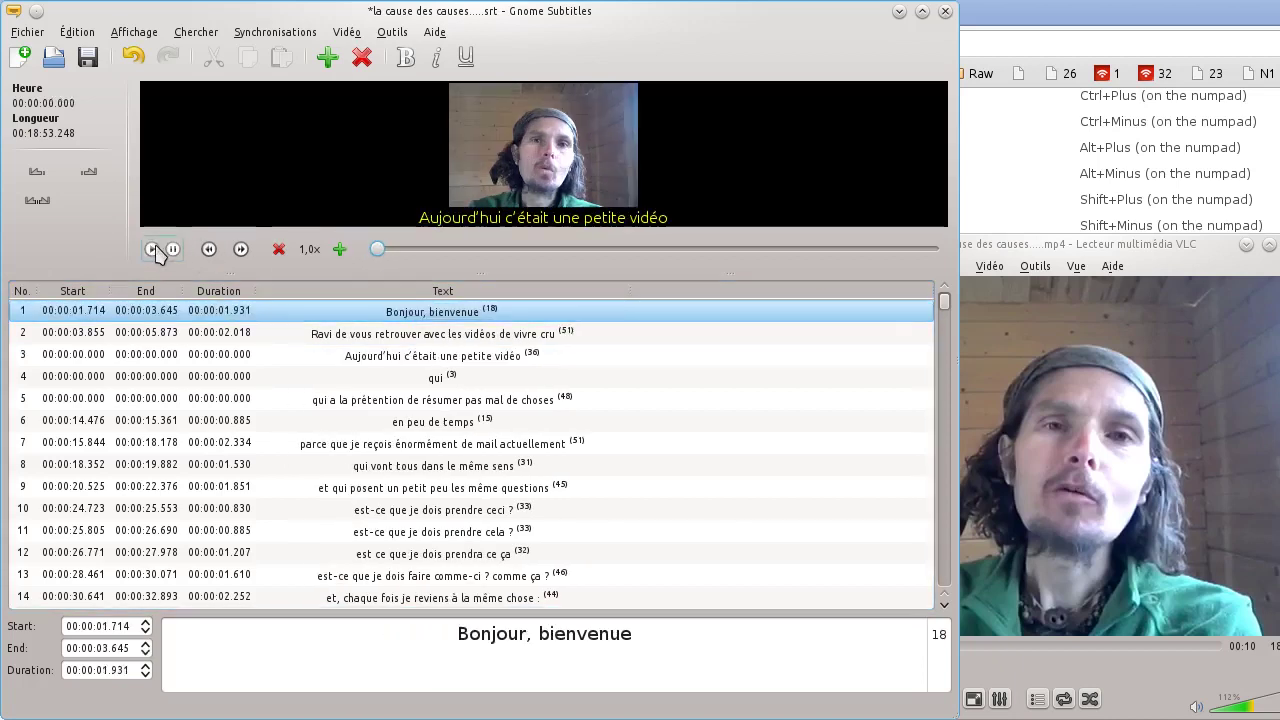
left_click(40, 203)
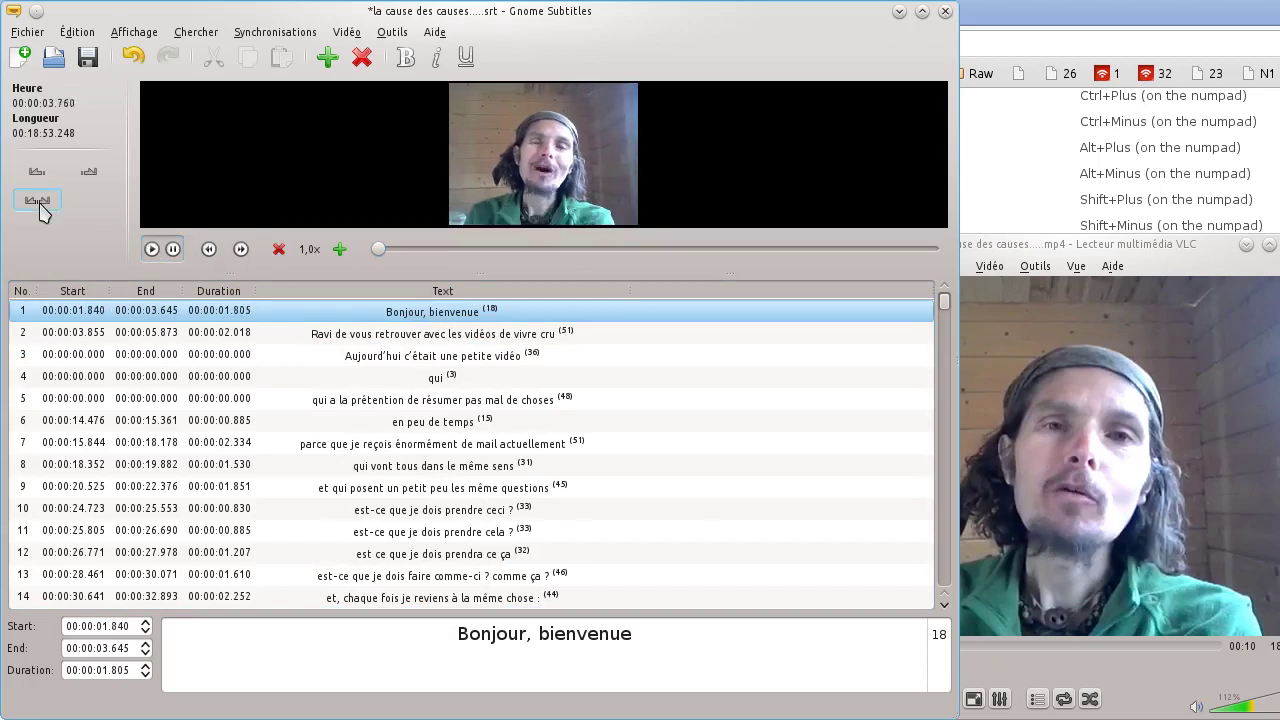
left_click(40, 203)
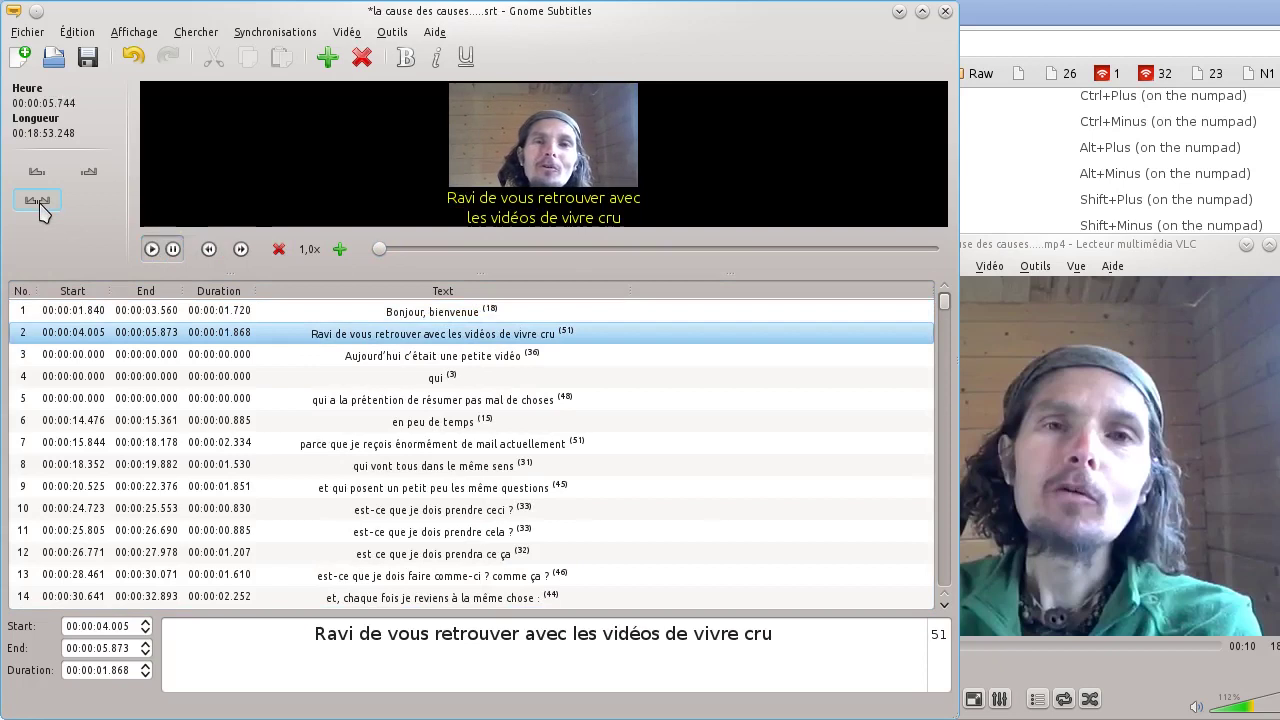
left_click(40, 203)
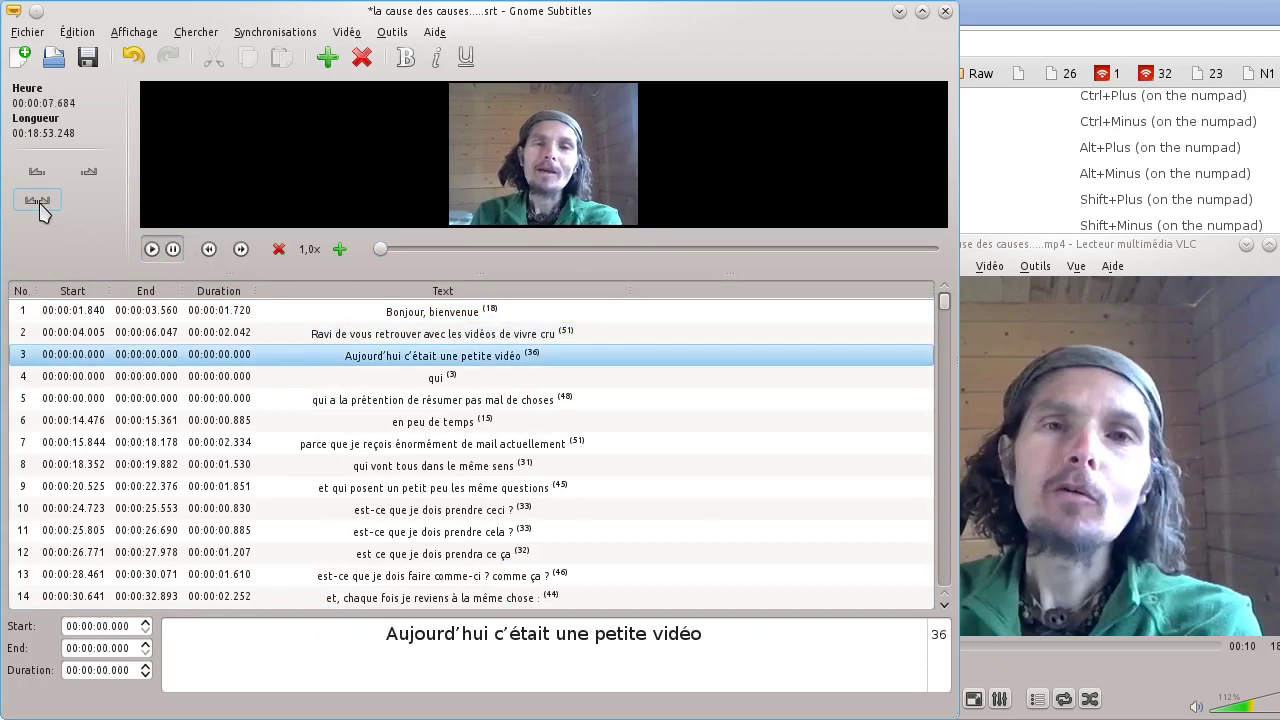
- During playback, time subtitle 3 to 00:00:07.989–00:00:10.278, subtitle 4 to 00:00:10.491–00:00:11.381 and subtitle 5 to 00:00:11.381–00:00:11.601
left_click(38, 203)
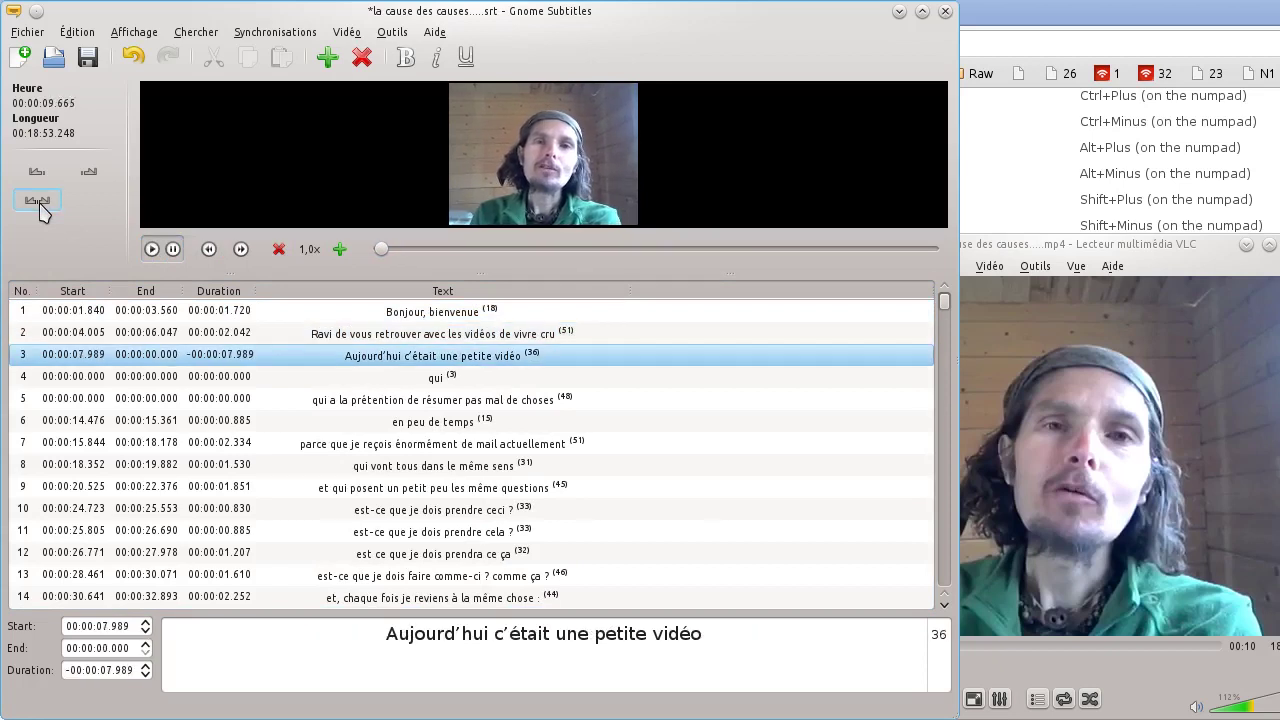
left_click(40, 203)
left_click(40, 203)
left_click(40, 203)
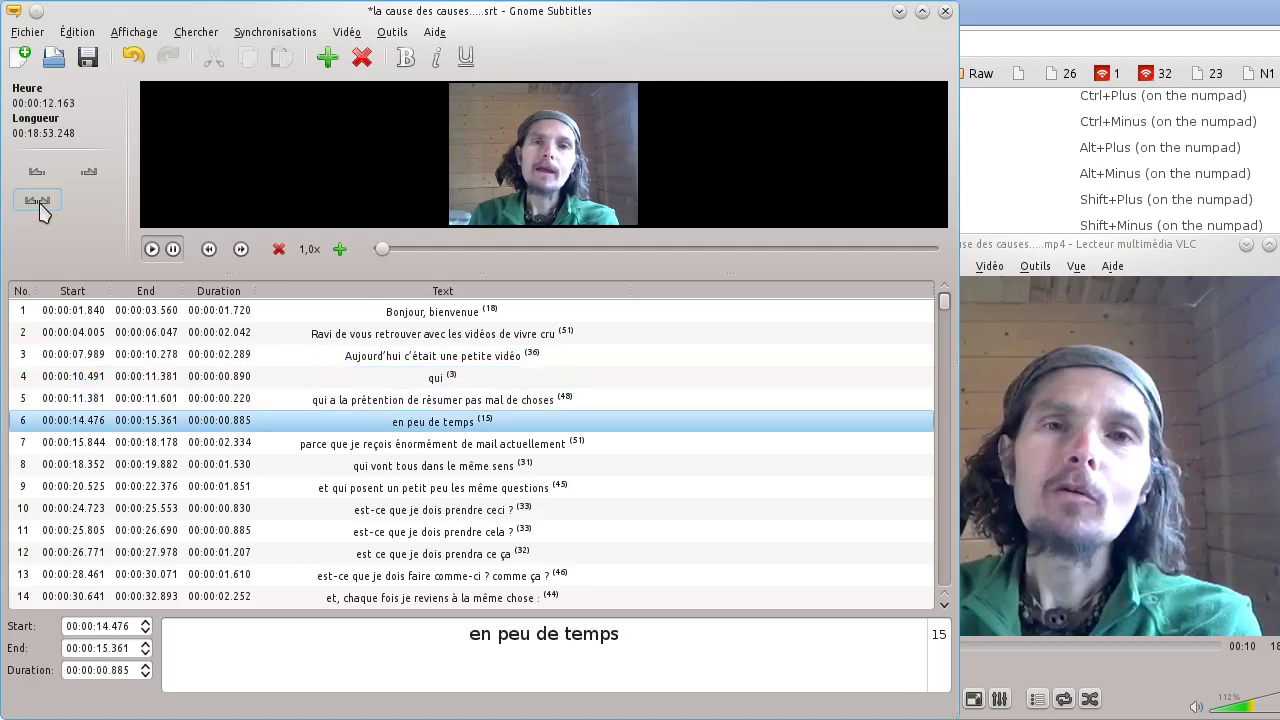
- Step the video back to 00:00:09.735 and select subtitle 4, "qui"
left_click(414, 400)
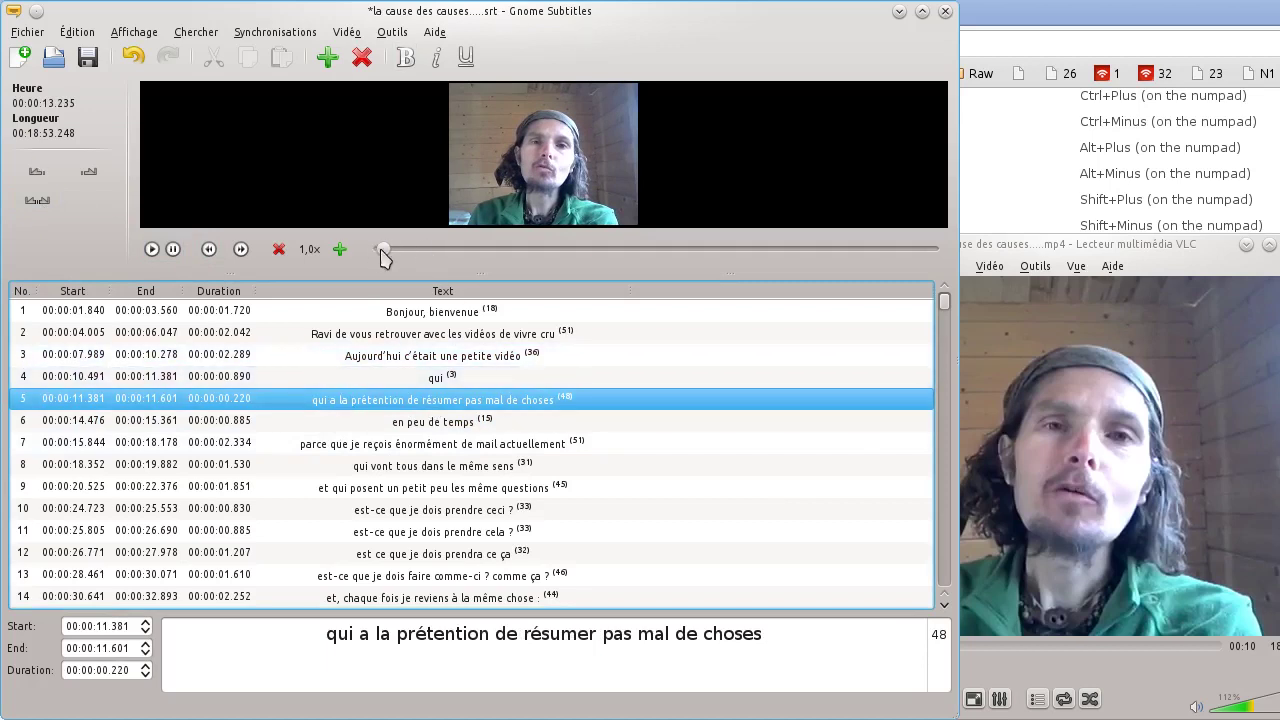
left_click(210, 250)
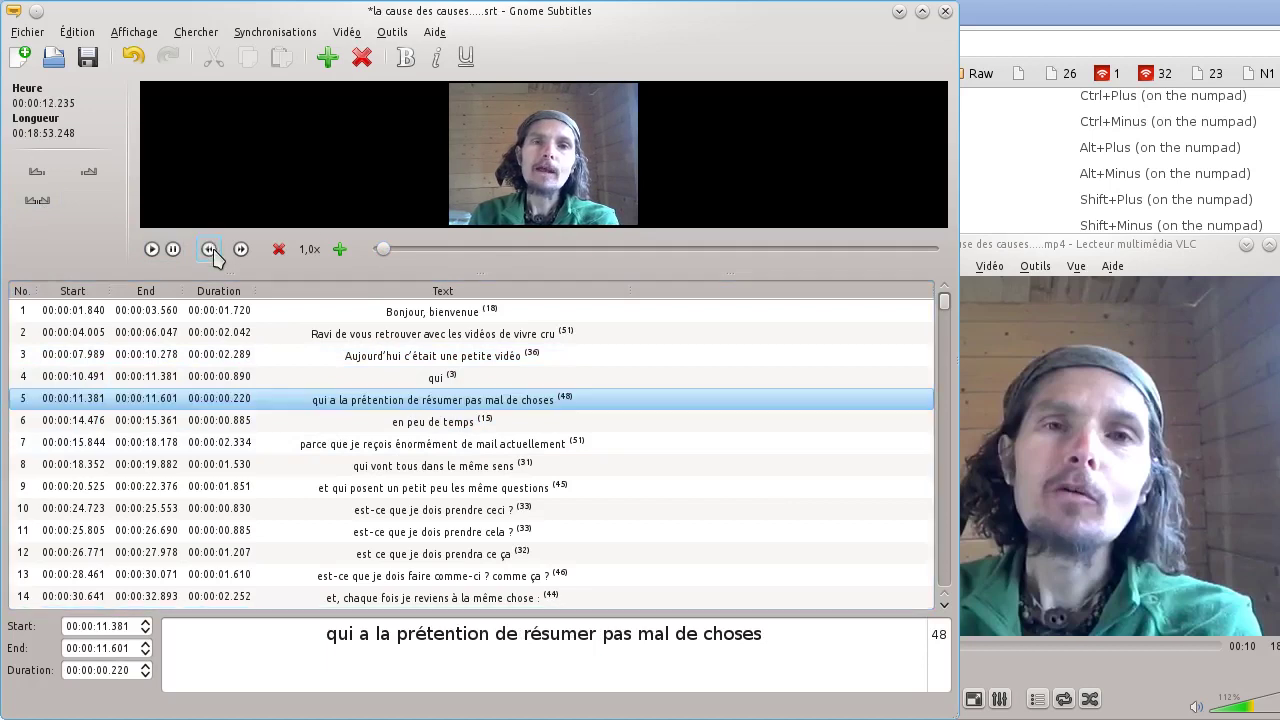
left_click(210, 250)
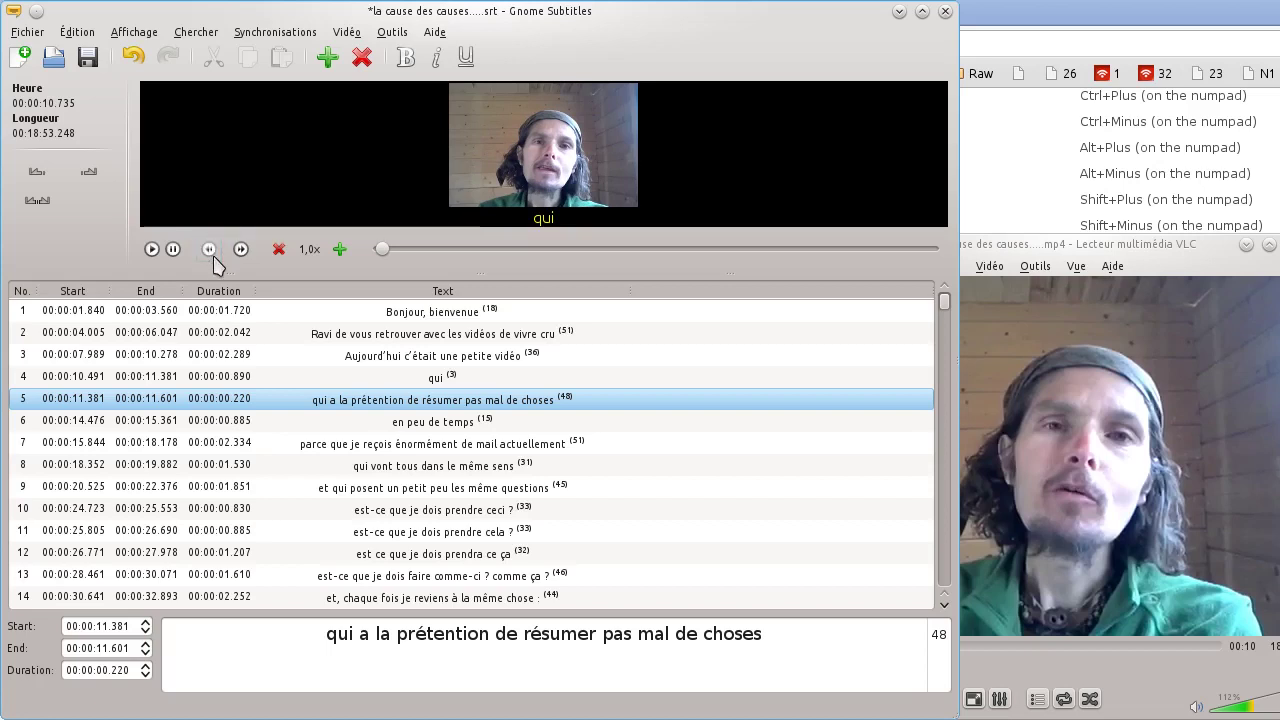
left_click(210, 250)
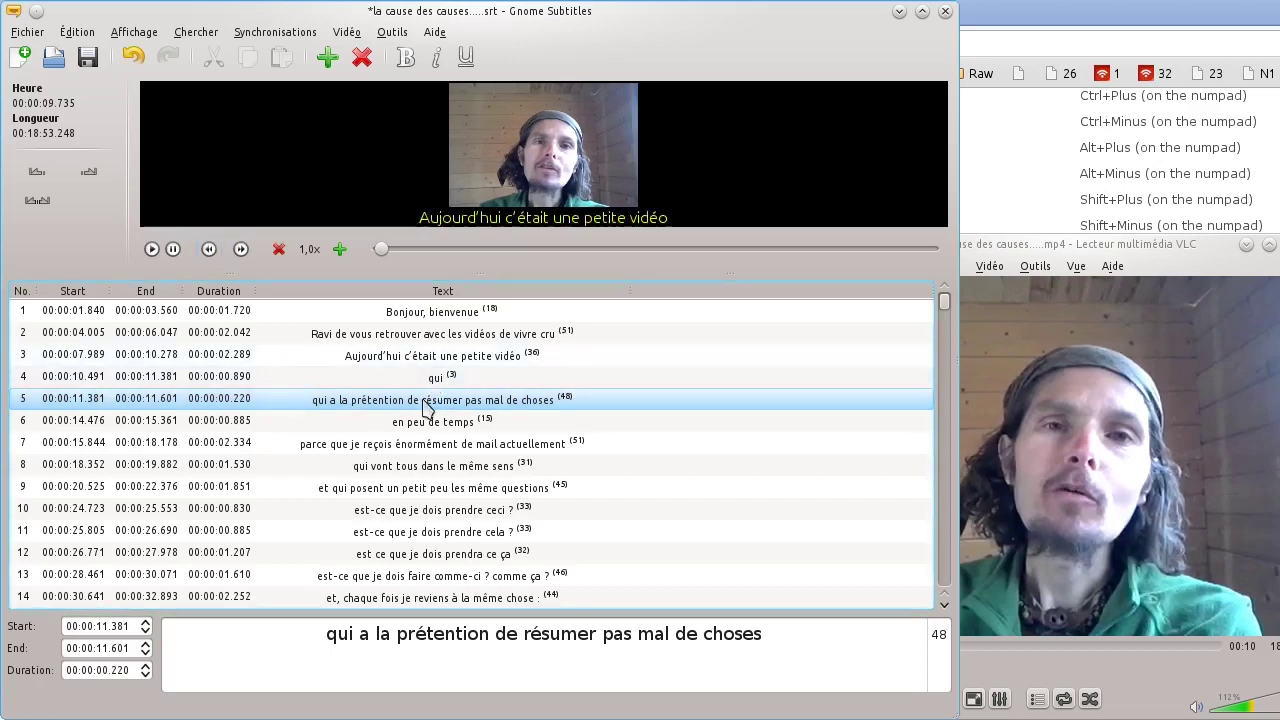
left_click(433, 380)
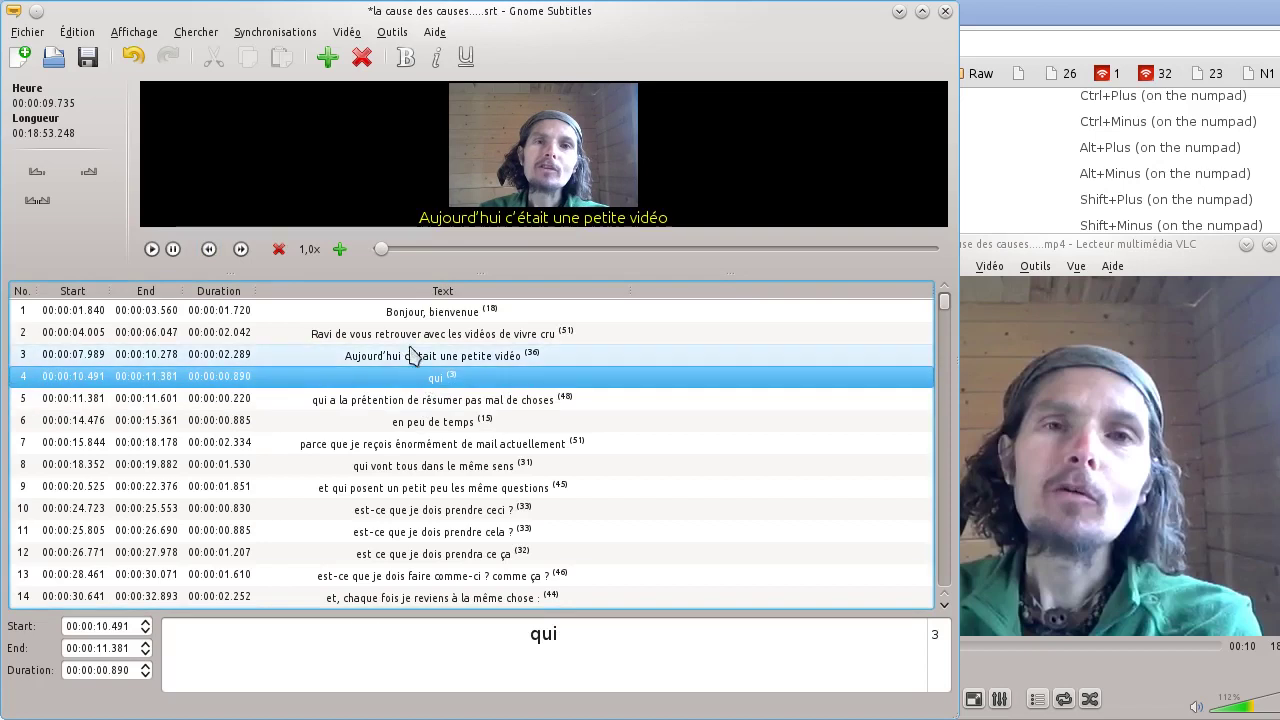
left_click(390, 420)
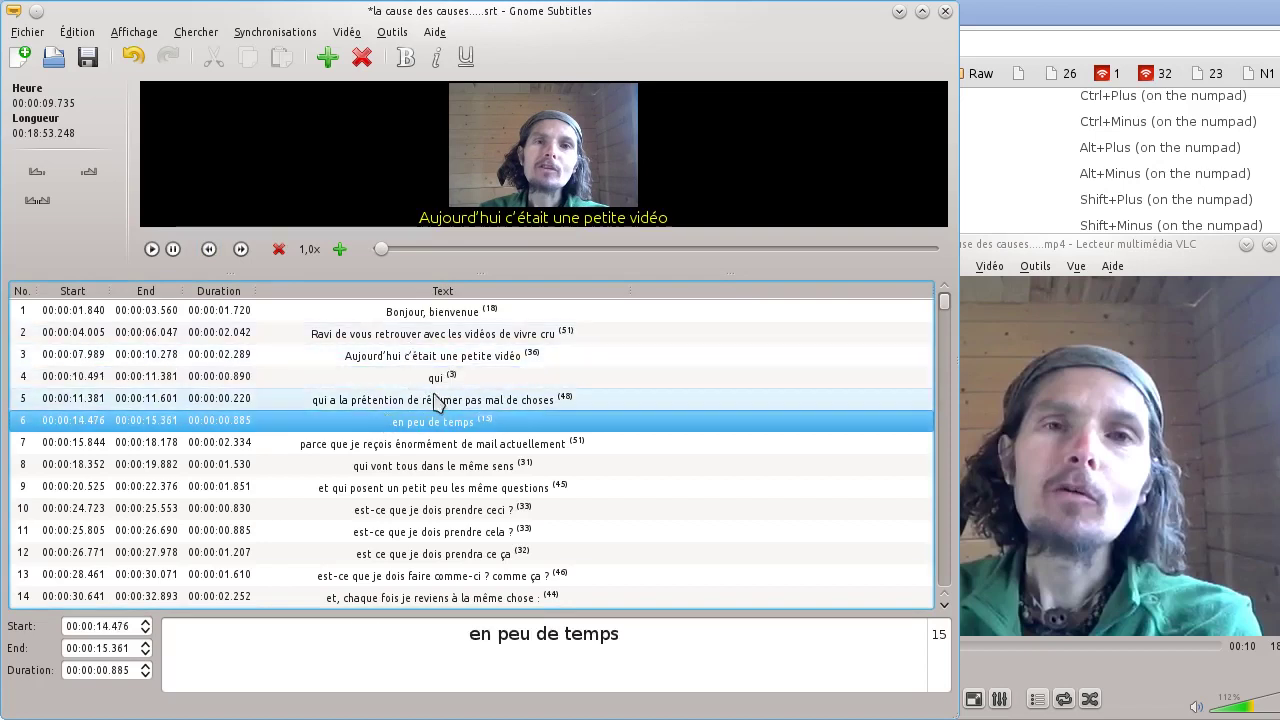
left_click(421, 386)
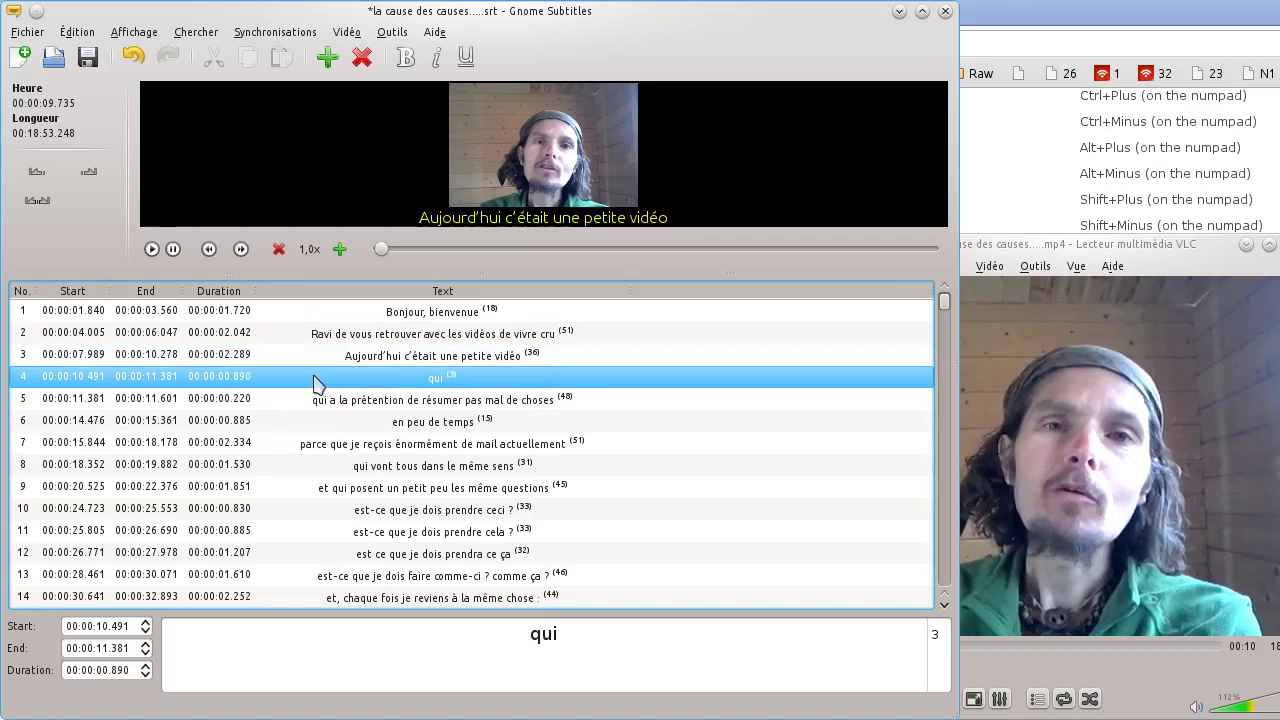
- Replay from subtitle 3 and retime subtitles 4 to 6 to 00:00:10.586–00:00:12.038, 00:00:12.272–00:00:14.346 and 00:00:14.452–00:00:15.564
left_click(380, 365)
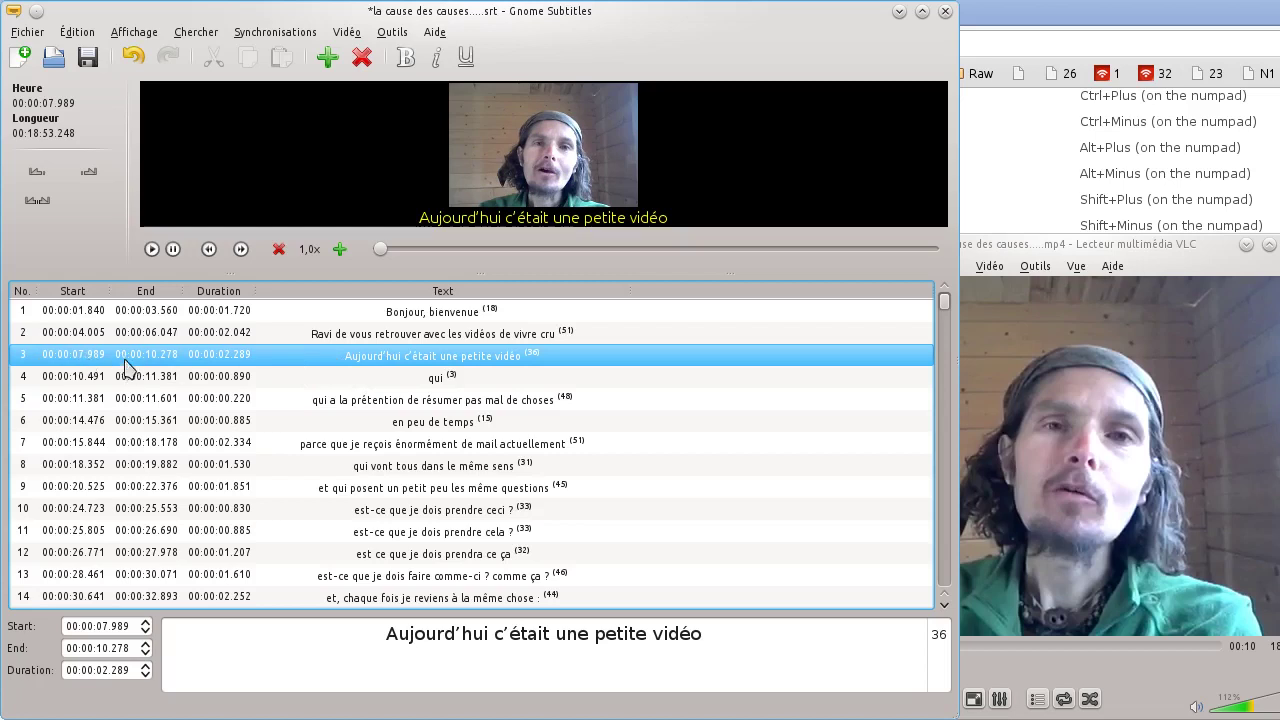
left_click(393, 383)
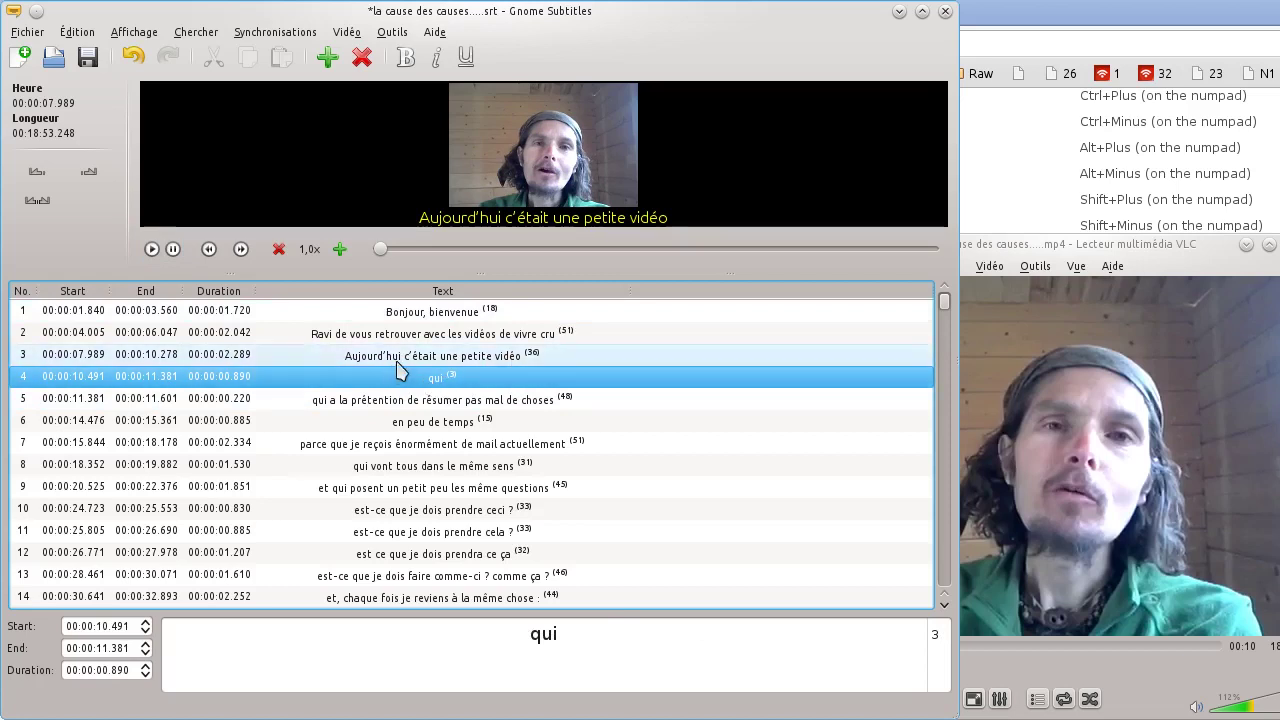
left_click(153, 252)
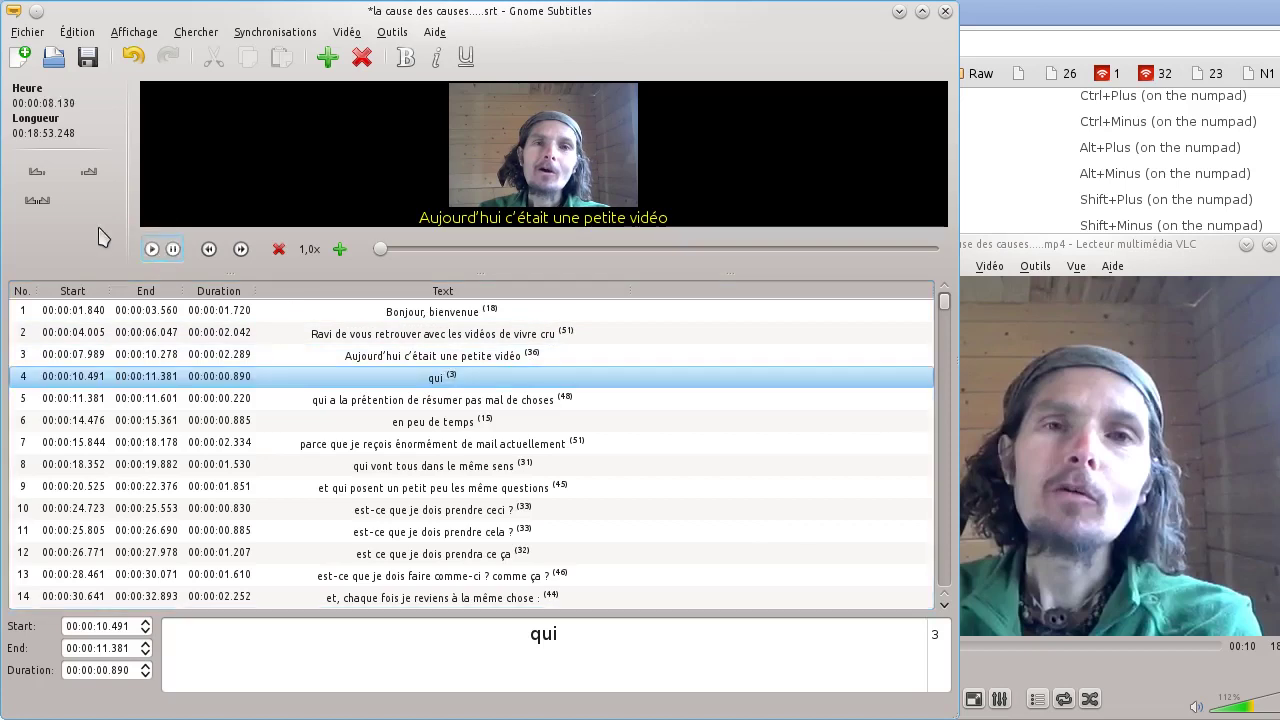
left_click(46, 204)
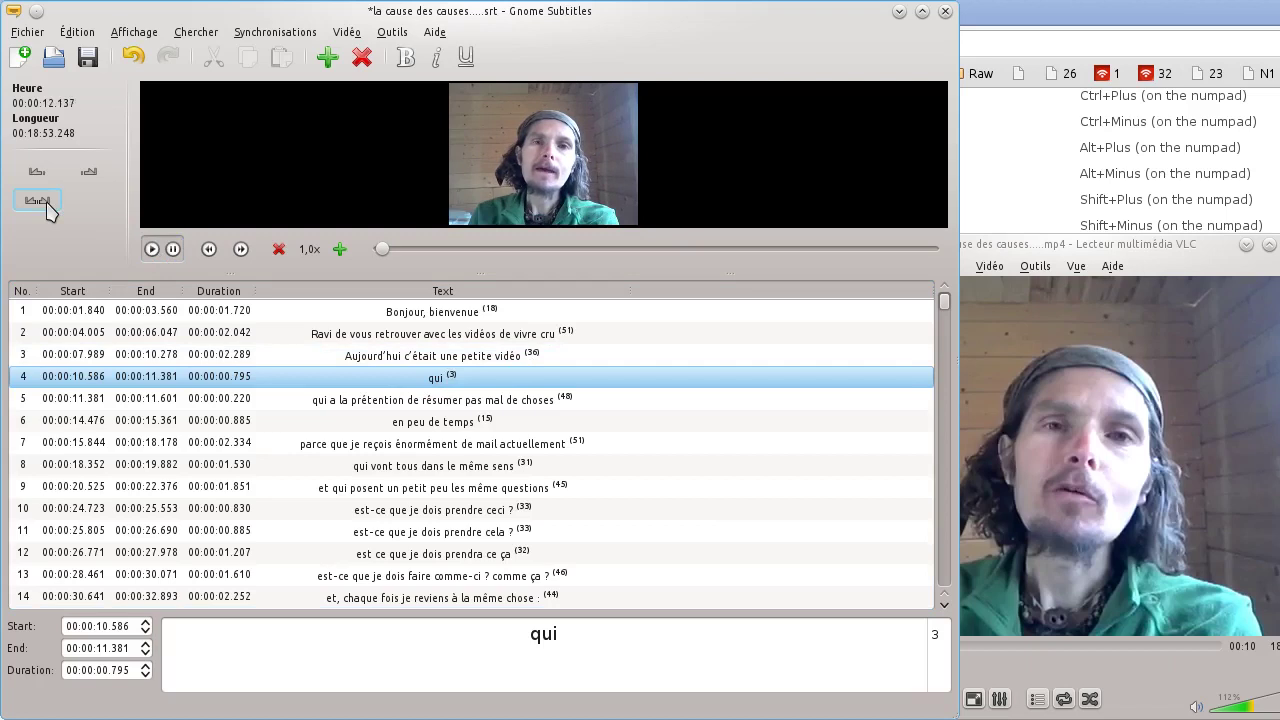
left_click(46, 204)
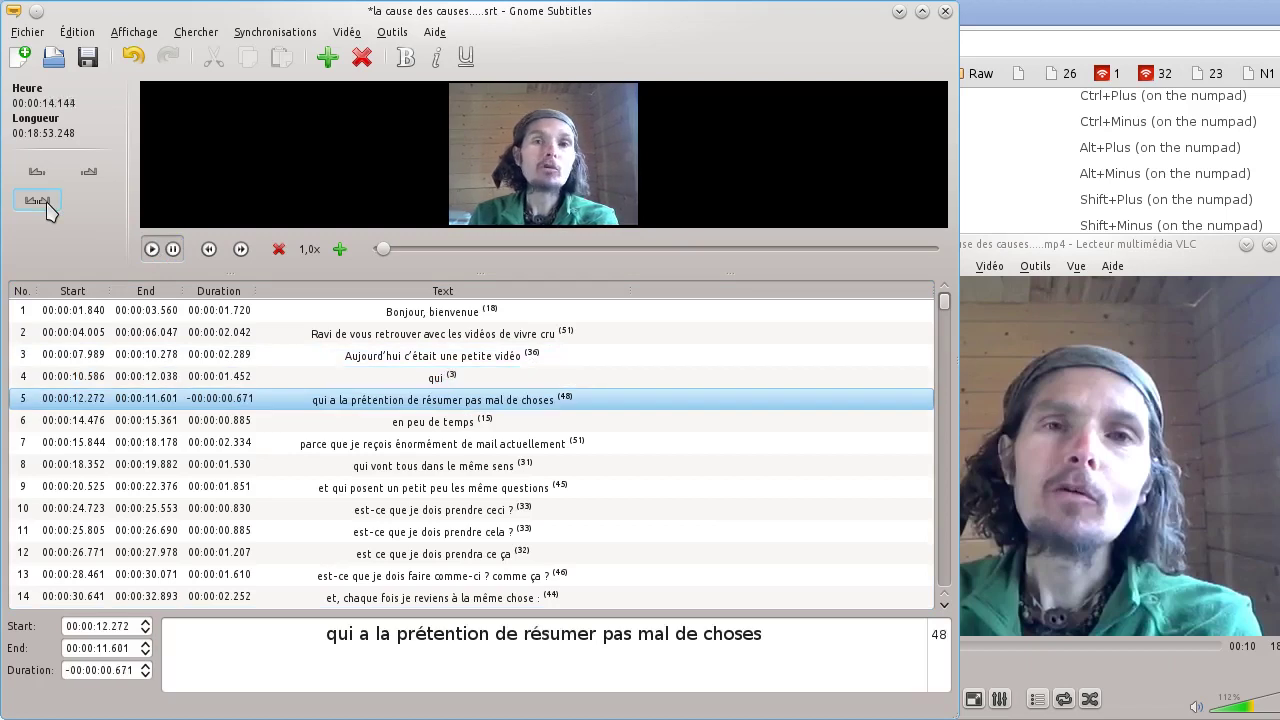
left_click(46, 204)
left_click(46, 204)
left_click(190, 252)
- Return to subtitle 1 and play the video to check the synchronisation of the first subtitles, then pause it
left_click(420, 312)
left_click_drag(383, 256, 372, 255)
left_click(118, 400)
left_click(300, 314)
left_click(345, 377)
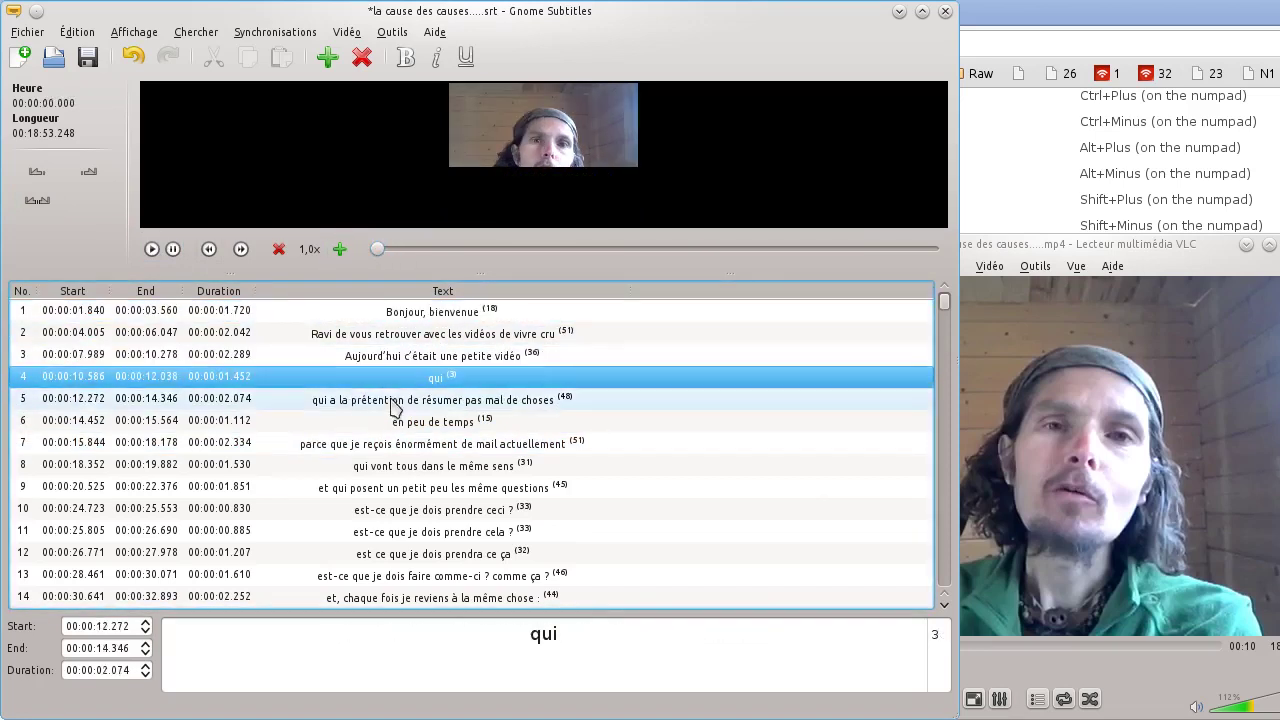
left_click(392, 402)
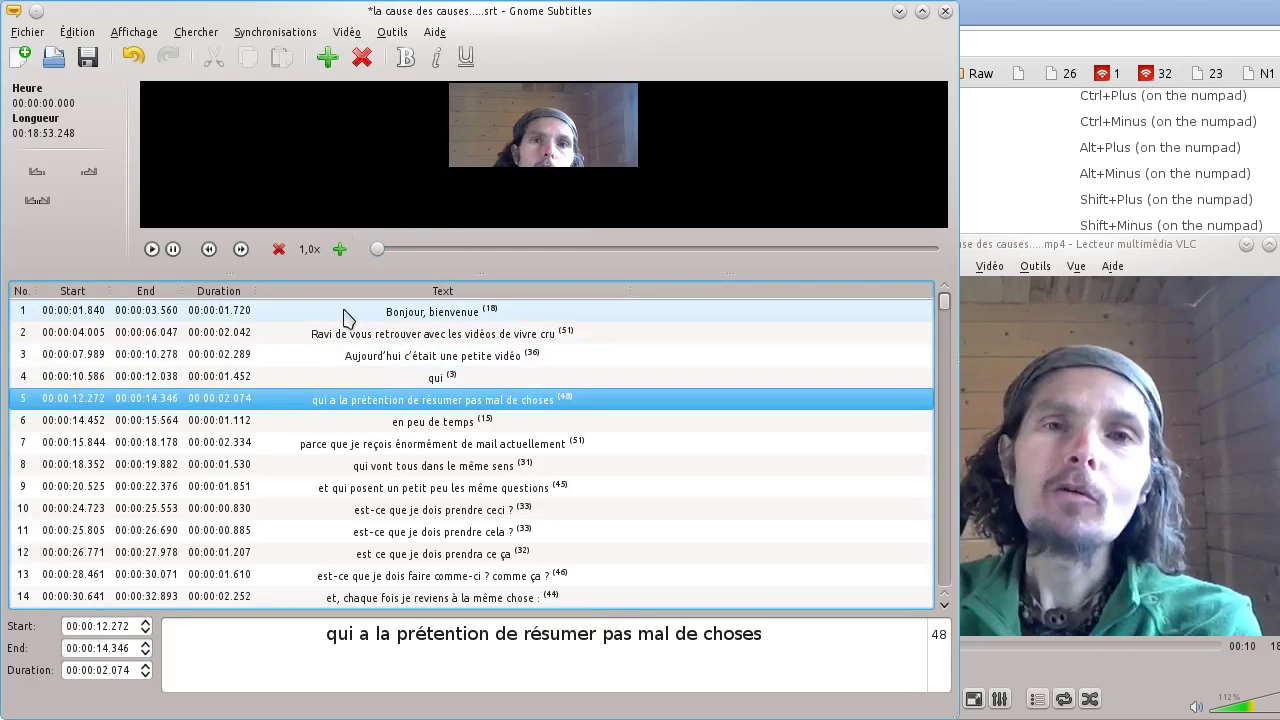
double_click(282, 311)
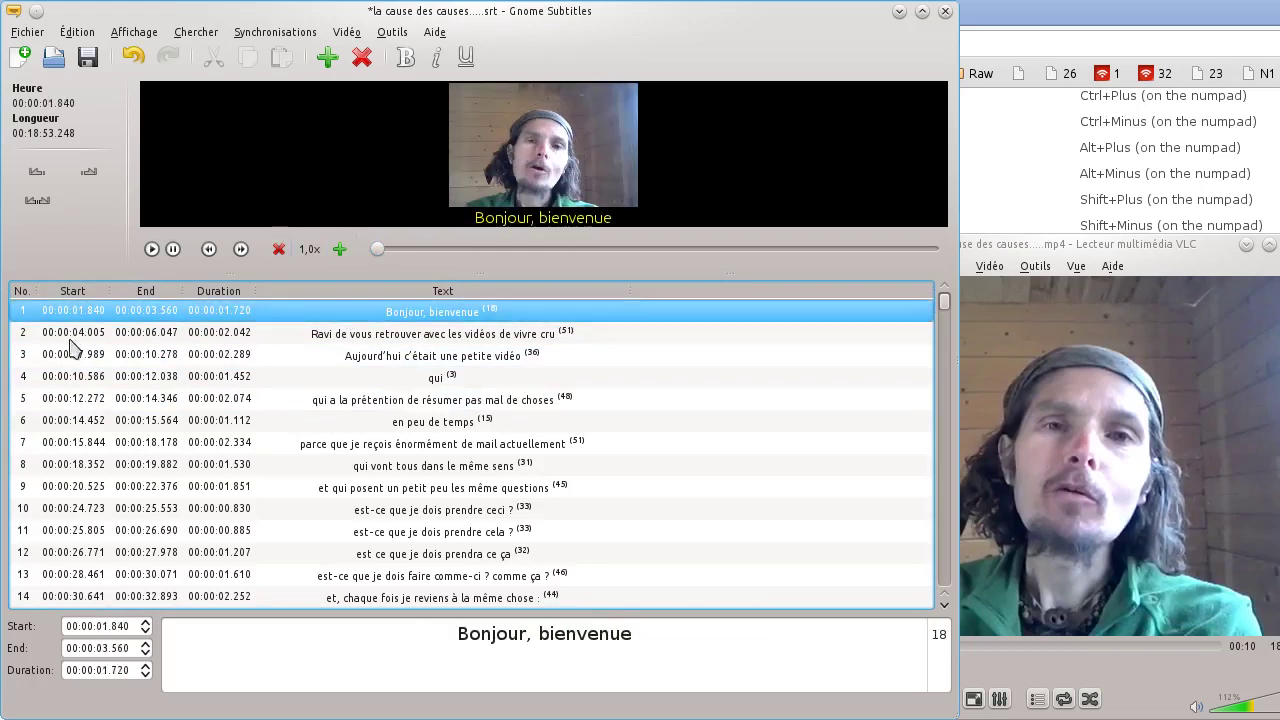
left_click(151, 249)
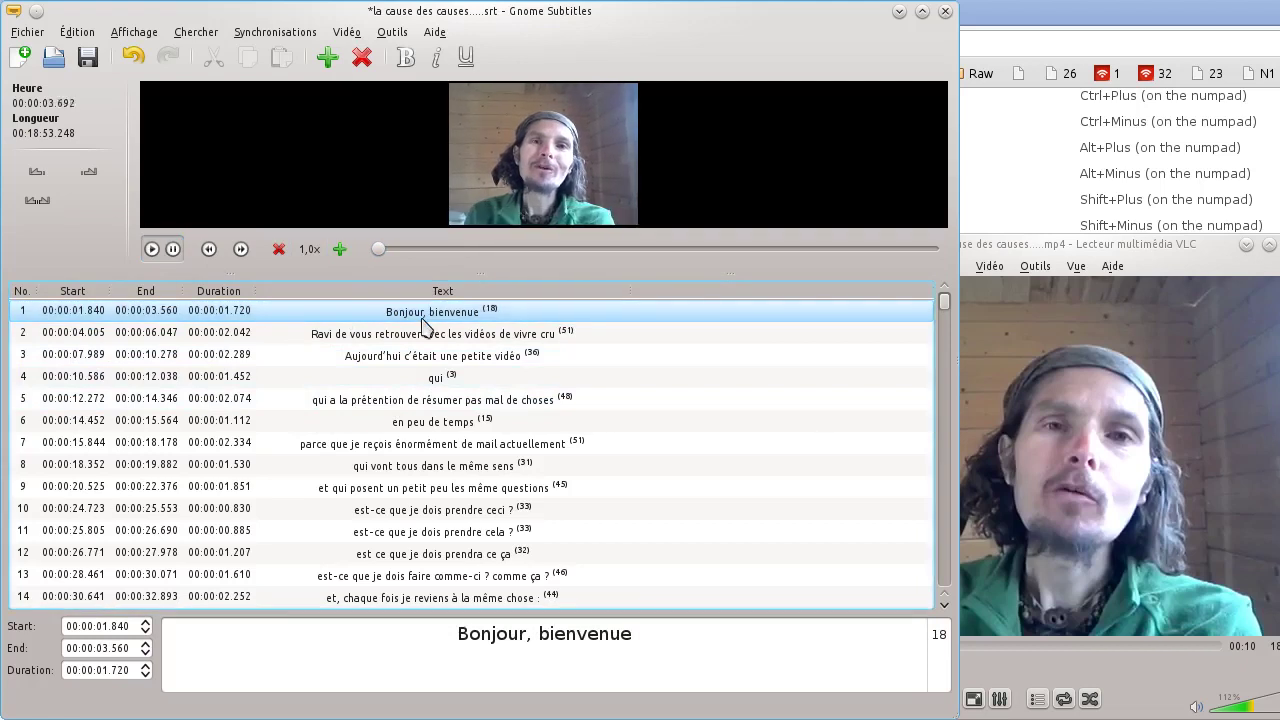
left_click(170, 251)
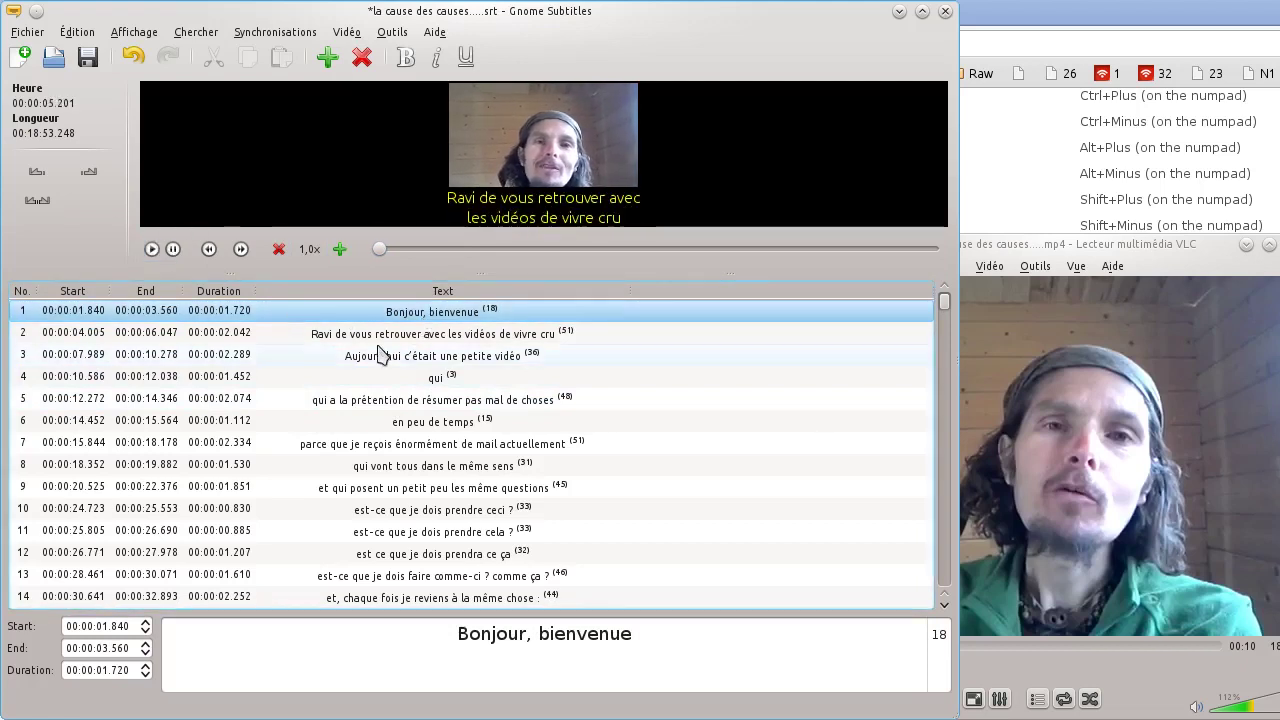
- Rewind the video, jump to the start of subtitle 1, "Bonjour, bienvenue", and select subtitle 2
left_click(356, 335)
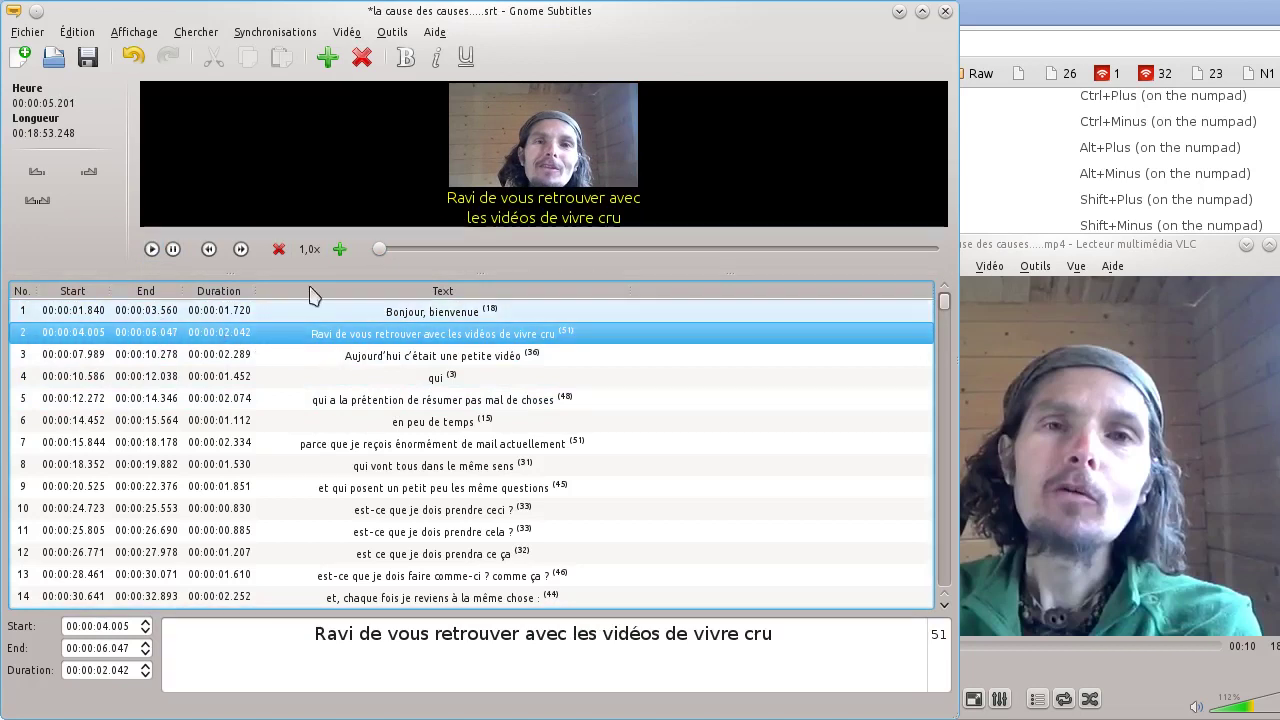
left_click_drag(379, 249, 370, 249)
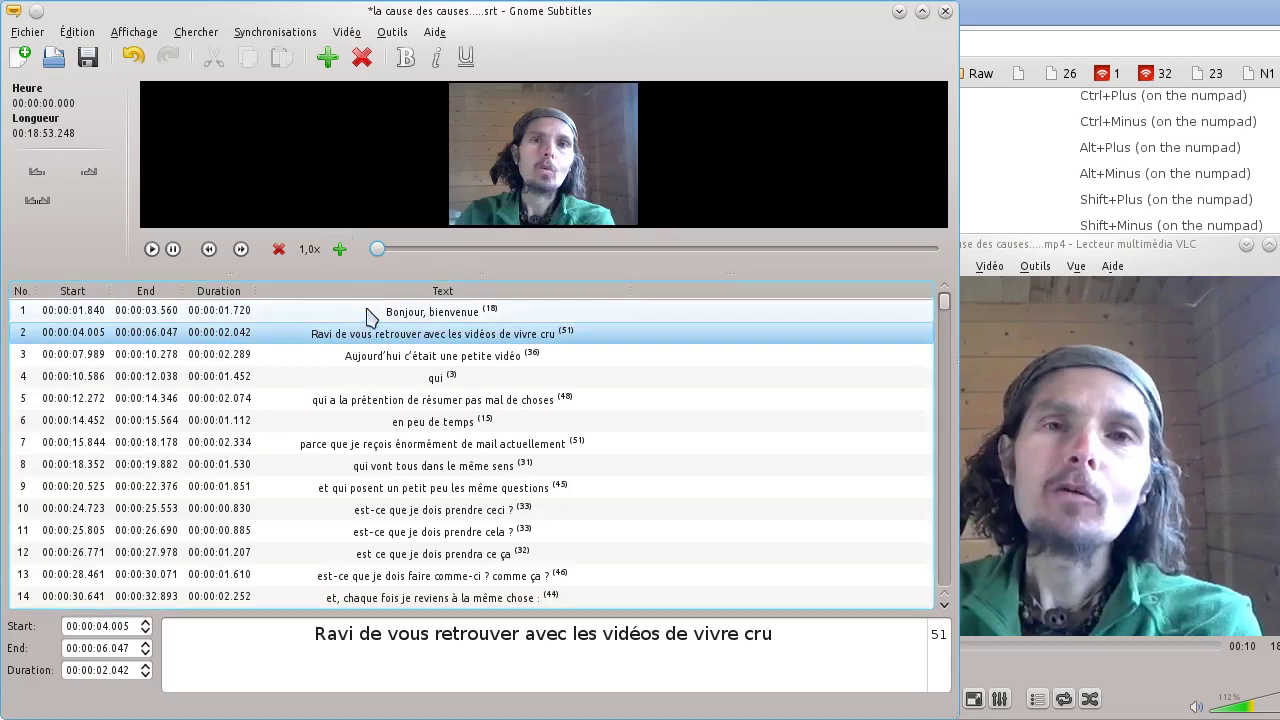
left_click(366, 336)
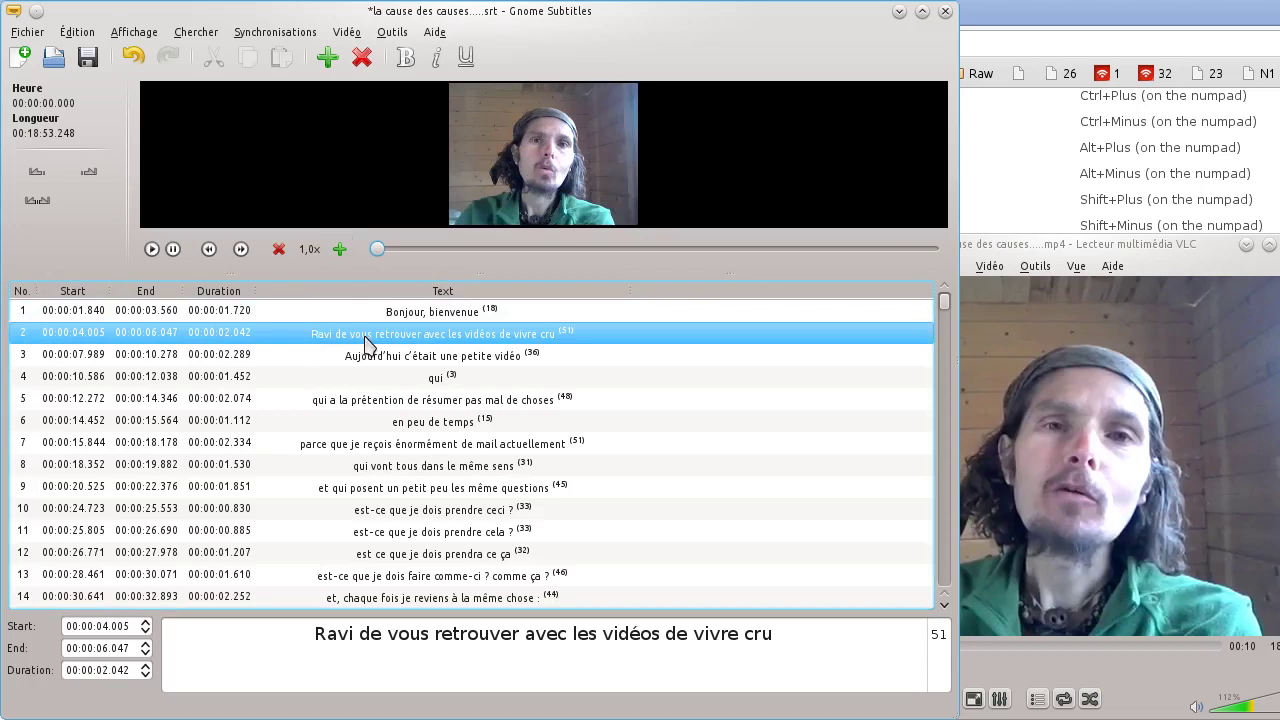
double_click(424, 322)
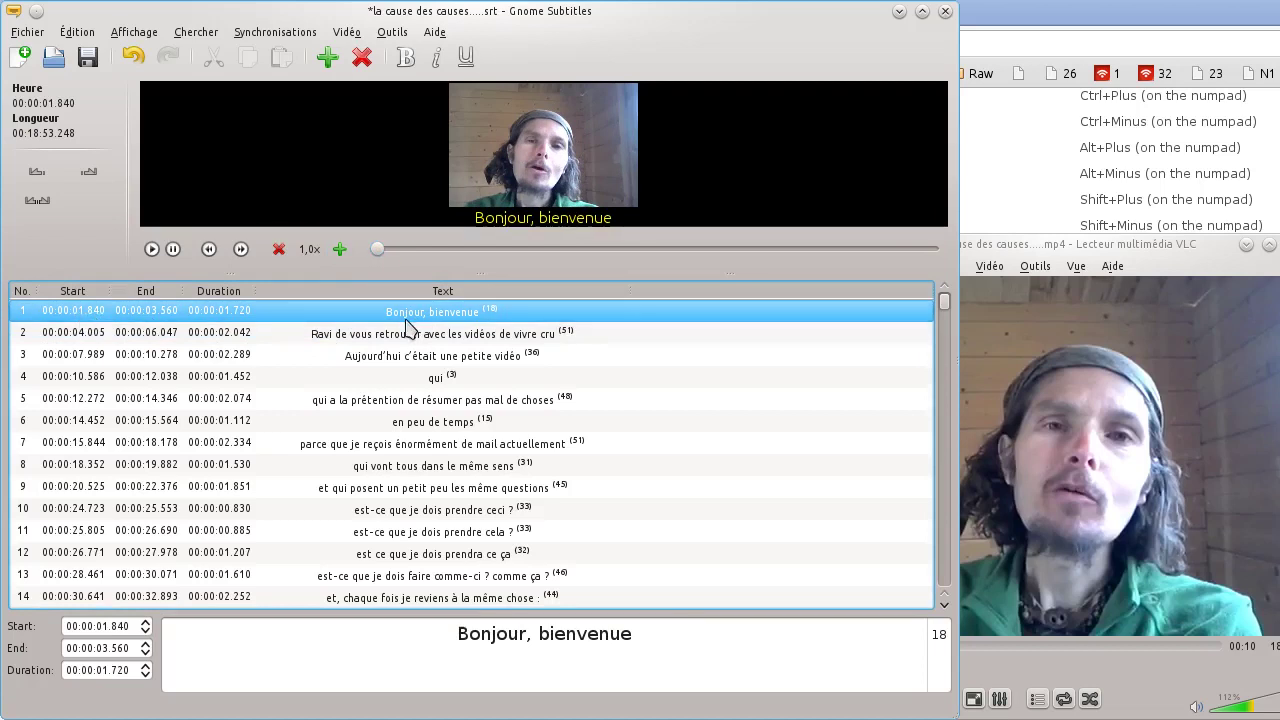
left_click(359, 344)
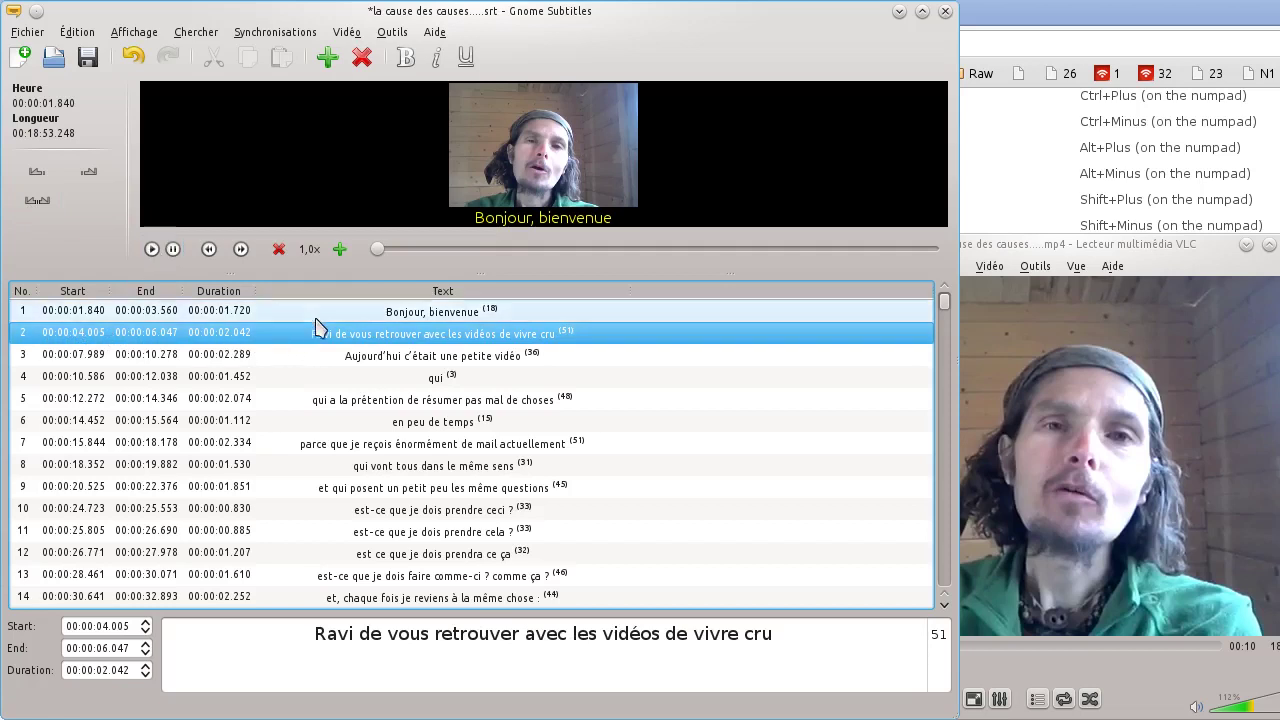
- Play from subtitle 1 and retime subtitles 2 to 4 to 00:00:03.580–00:00:06.014, 00:00:06.996–00:00:10.162 and 00:00:10.363–00:00:11.594
left_click(155, 251)
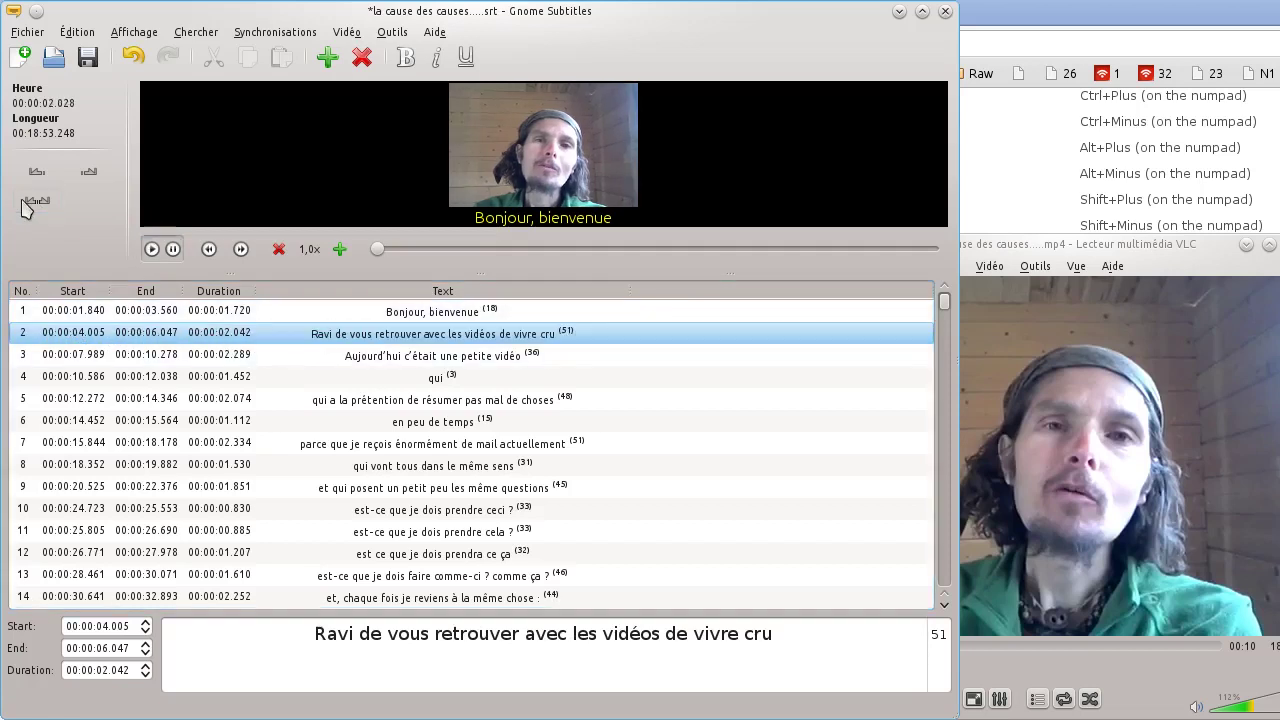
left_click(36, 202)
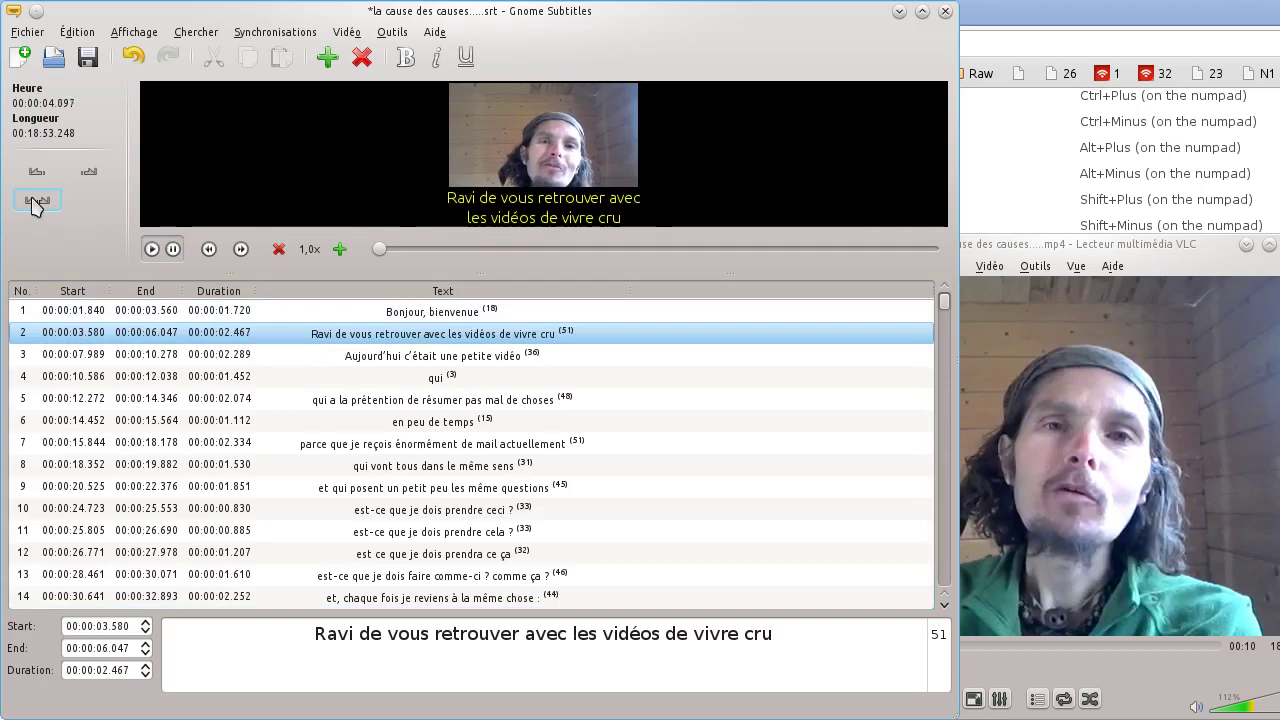
left_click(36, 202)
left_click(36, 202)
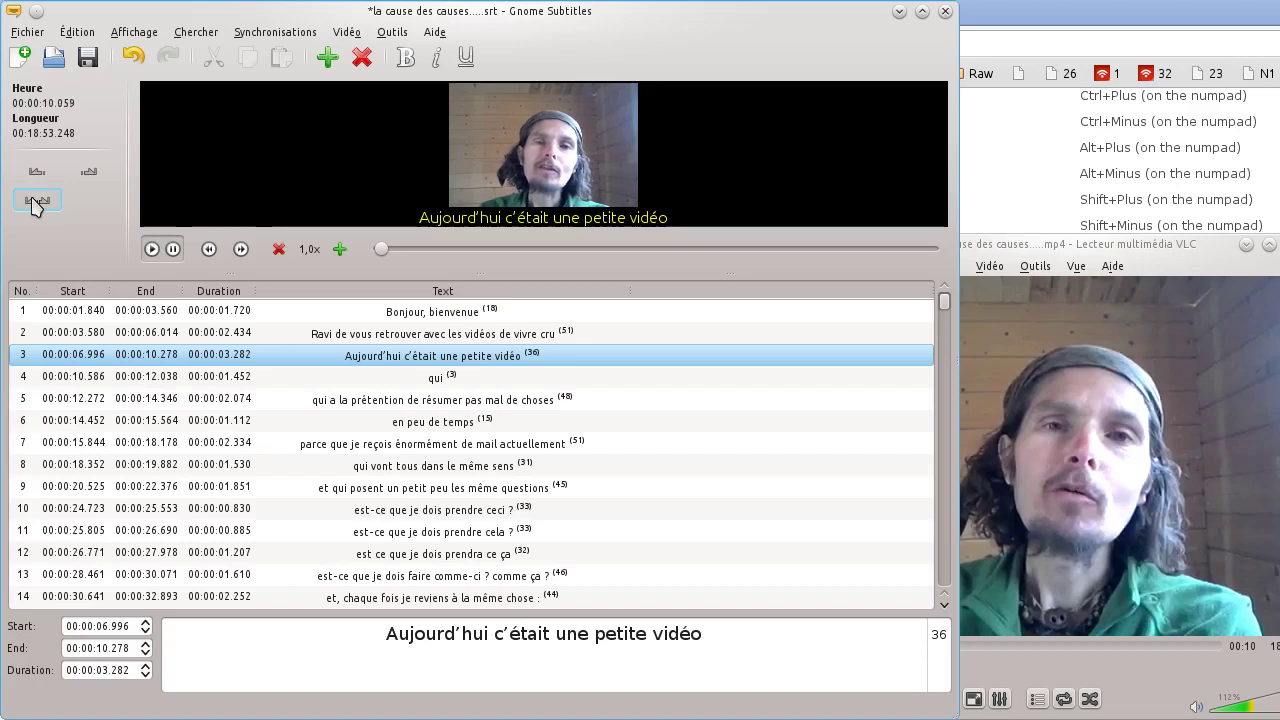
left_click(36, 202)
left_click(36, 202)
left_click(36, 202)
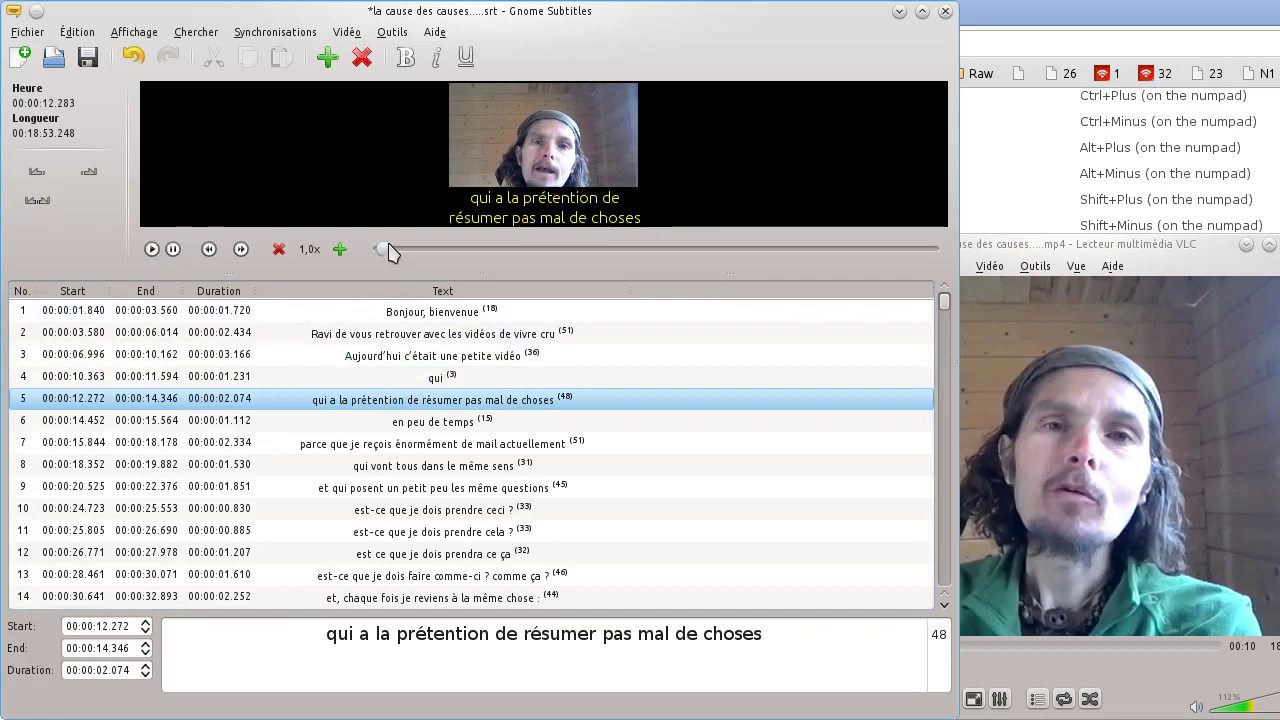
- Rewind the video to the beginning and play it to check the synchronisation of the retimed subtitles, then pause it
left_click_drag(383, 249, 360, 256)
left_click(430, 318)
left_click(151, 249)
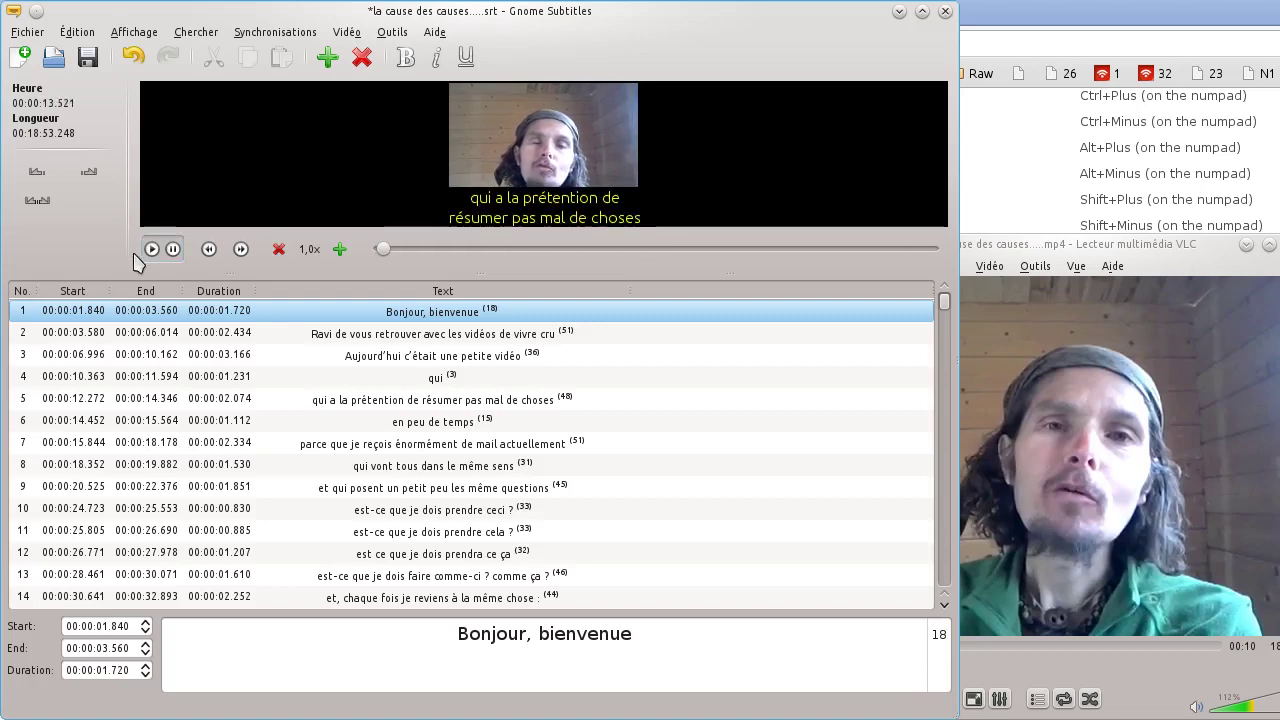
left_click(172, 249)
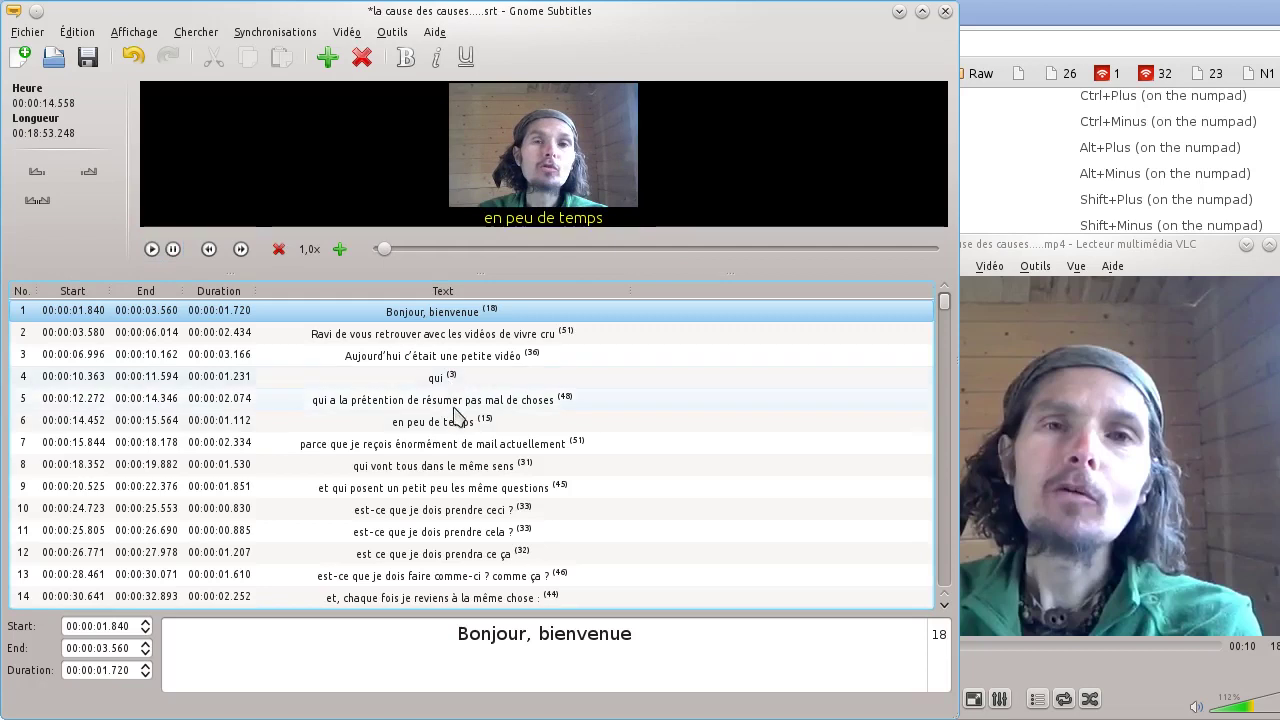
left_click(460, 335)
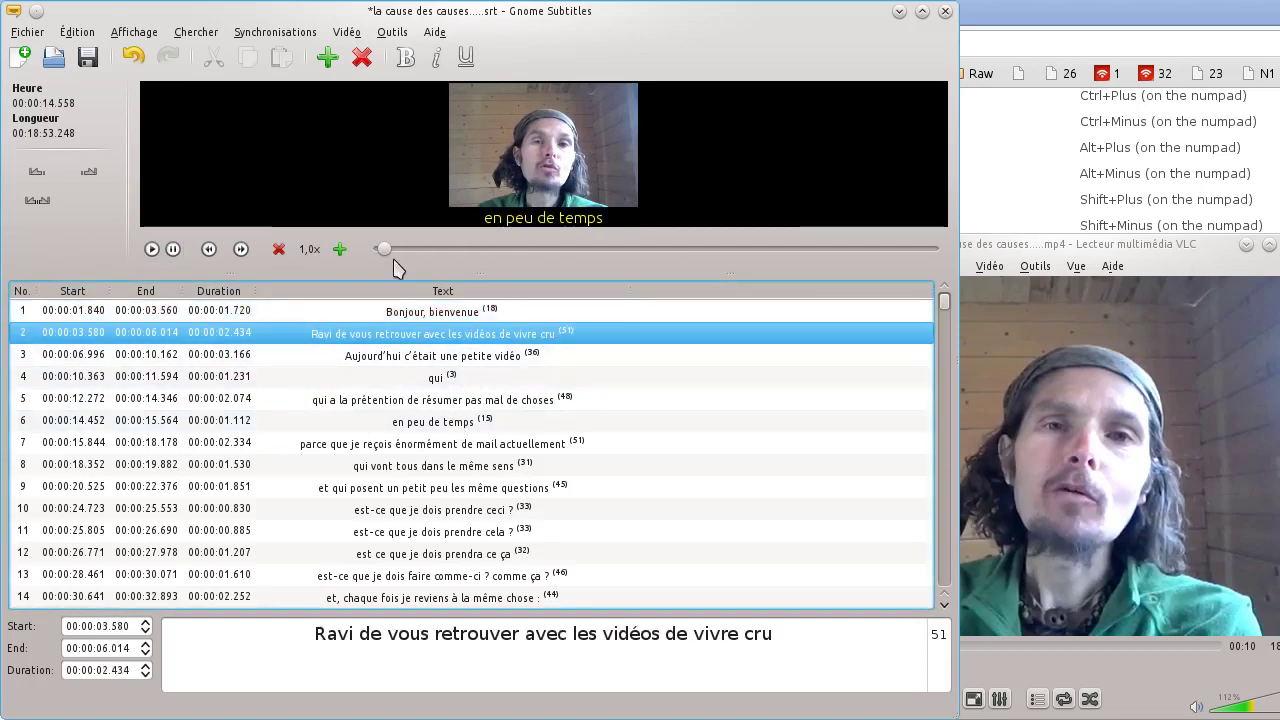
- Go to the end of the subtitle list and examine the timings of the last subtitles, from 444 to 453
left_click_drag(940, 390, 950, 592)
left_click(430, 421)
key("Down")
key("Down")
key("Down")
key("Down")
key("Down")
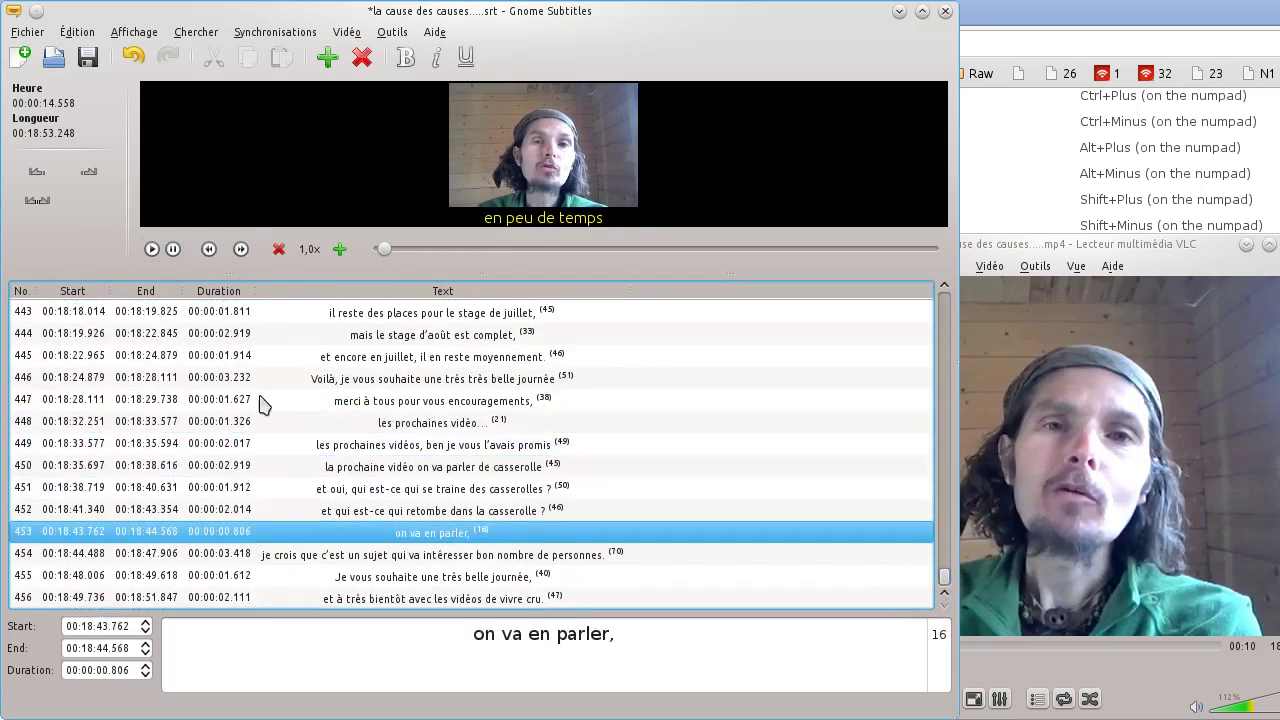
left_click(213, 338)
left_click(220, 424)
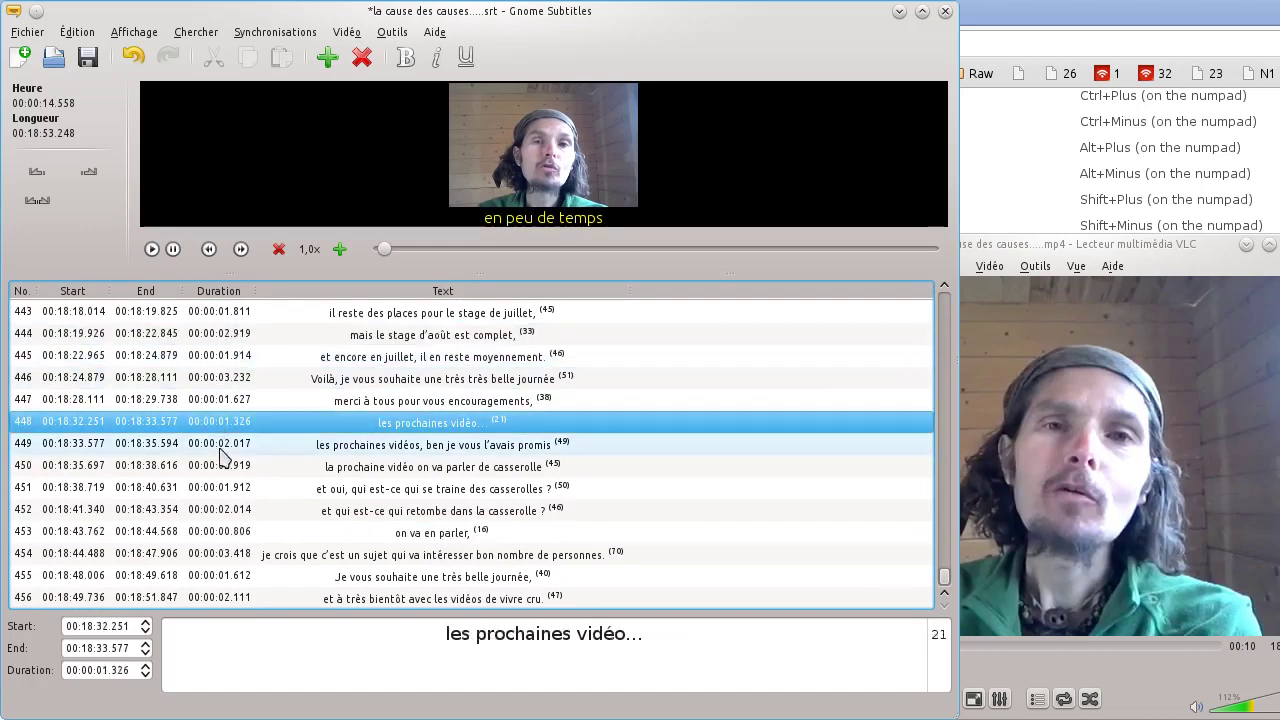
left_click(265, 510)
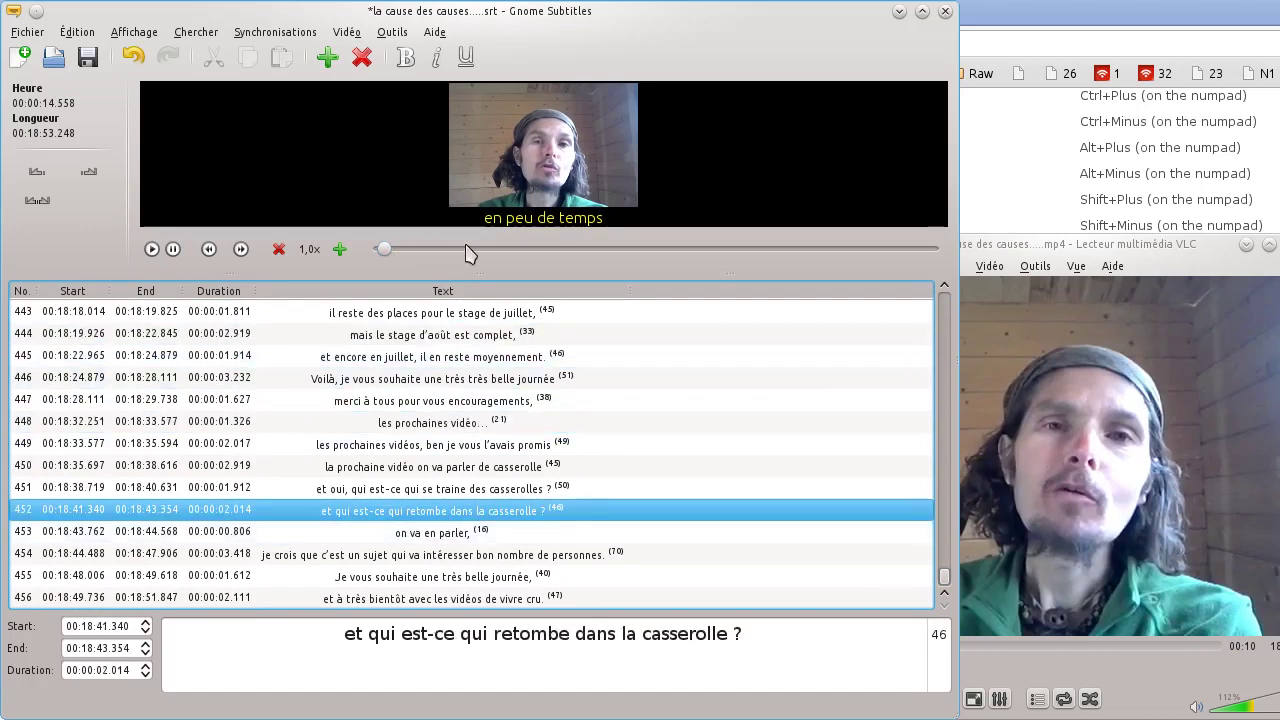
left_click(425, 444)
- Go back up the list and examine subtitles 420 to 422, ending on "on a pas besoin de tous ces compléments,"
scroll(440, 400, "up", 4)
scroll(446, 372, "up", 6)
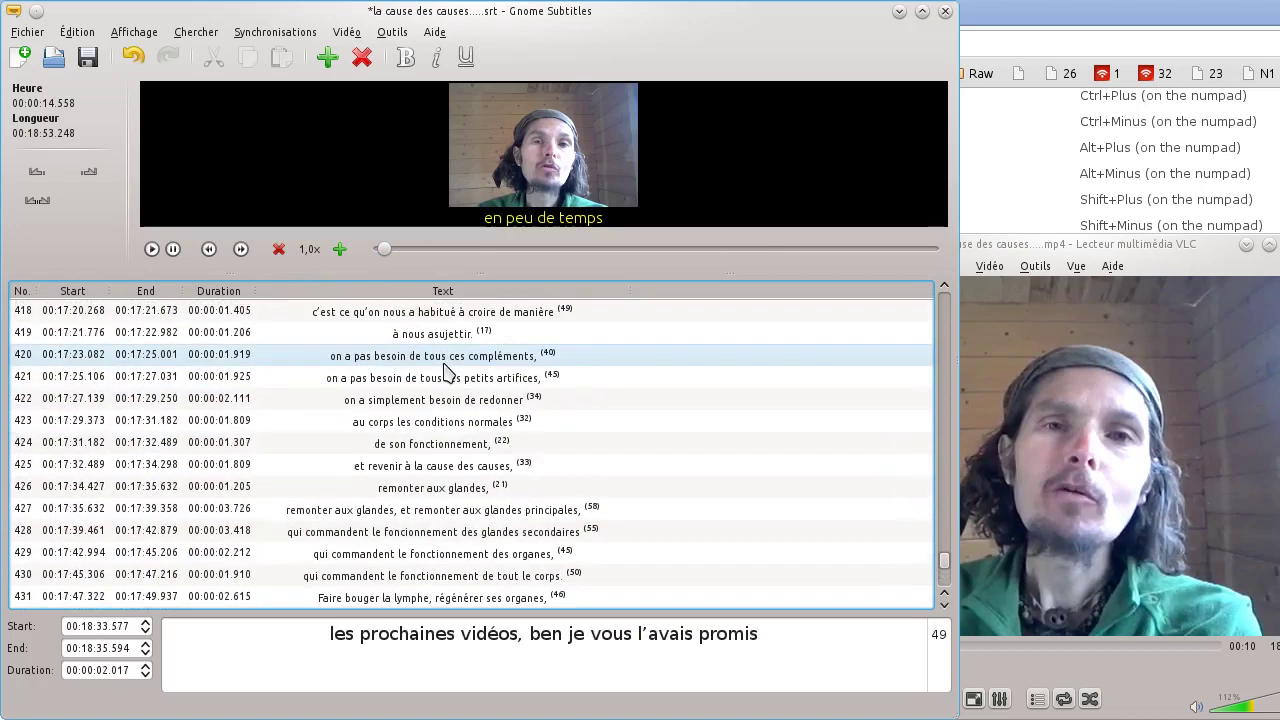
left_click(448, 400)
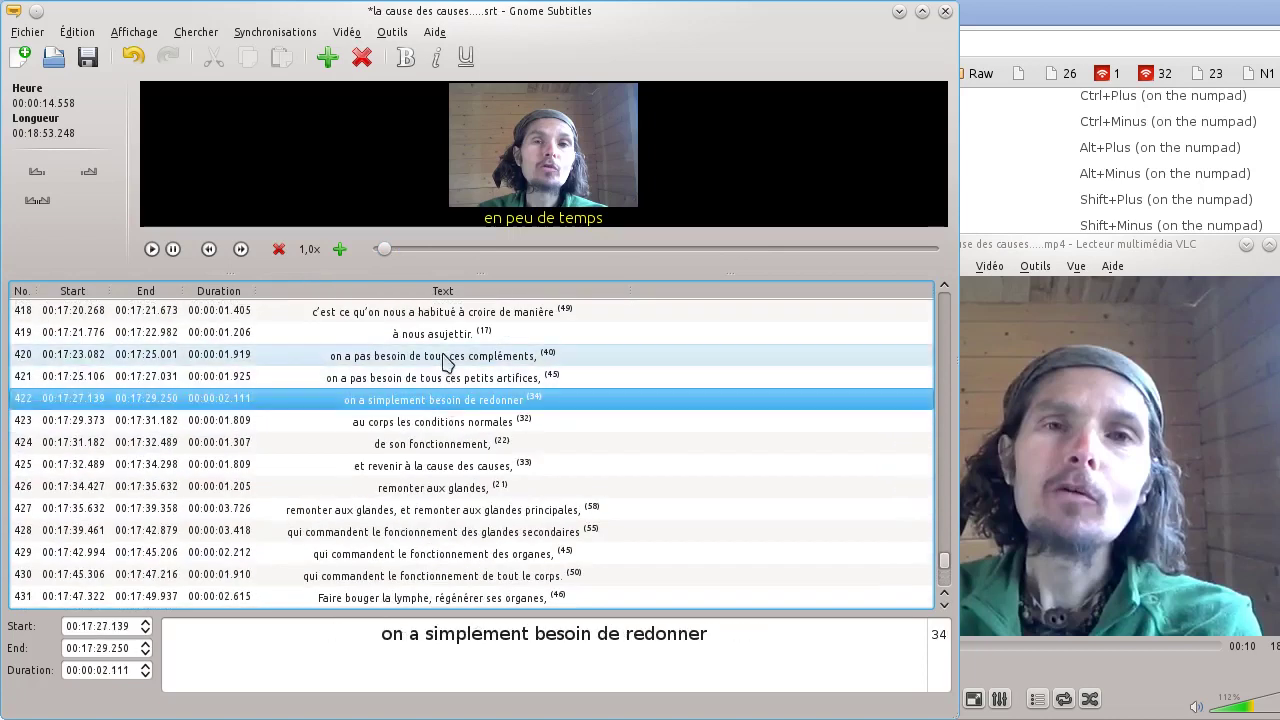
left_click(445, 357)
left_click(448, 377)
left_click(450, 356)
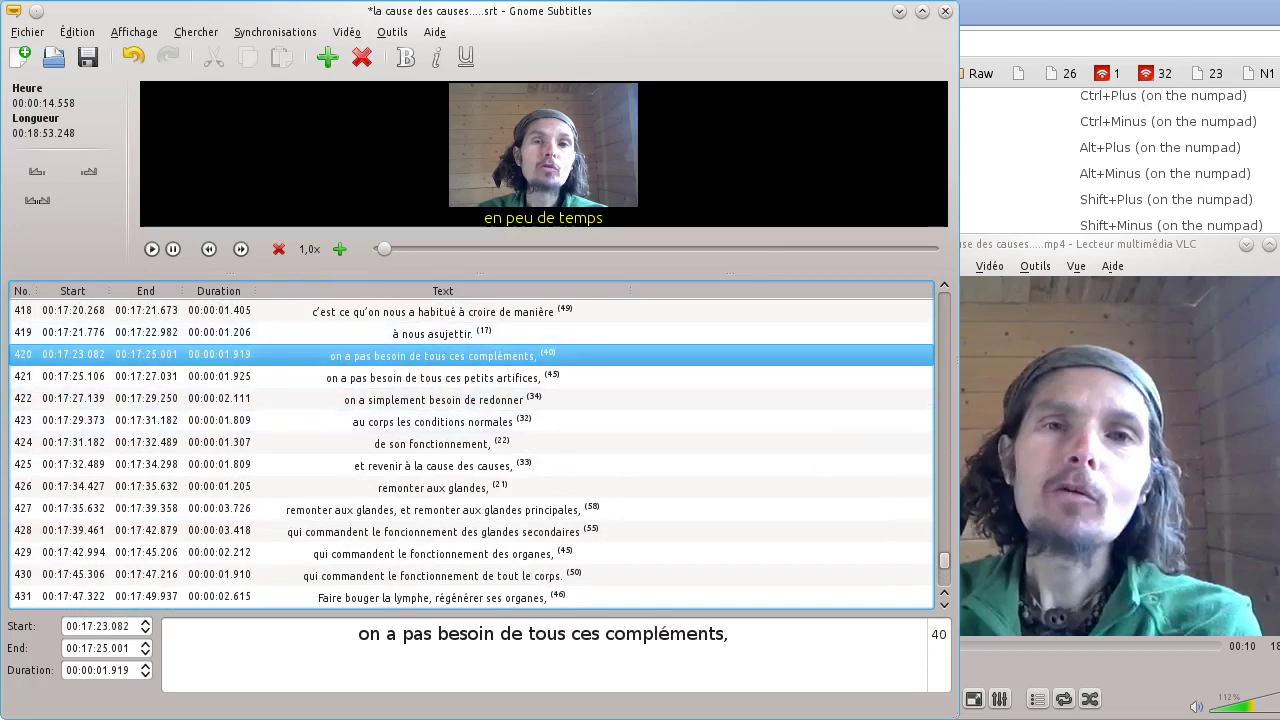
- Switch to the browser and examine the subtitle insertion and deletion shortcuts on the Gnome Subtitles Keyboard Shortcuts page
key("alt+Tab")
scroll(753, 360, "up", 5)
scroll(753, 360, "up", 5)
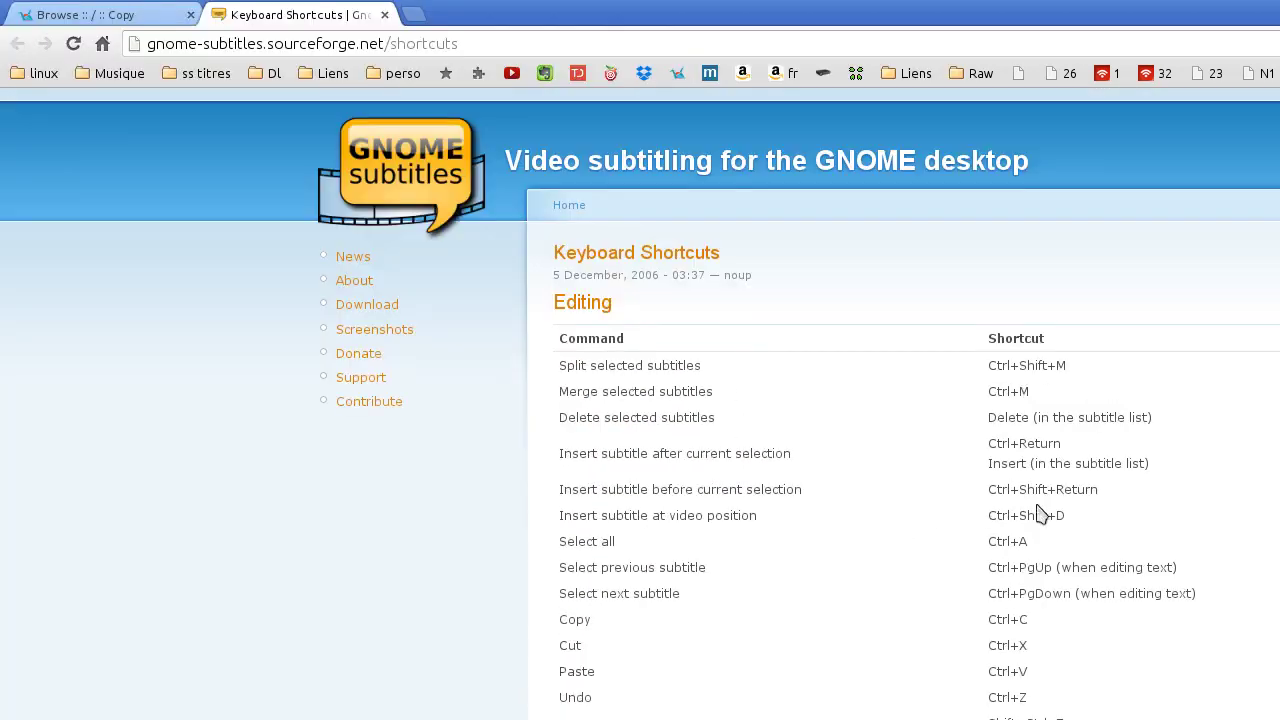
left_click_drag(1068, 518, 572, 497)
left_click_drag(559, 421, 1032, 456)
left_click(558, 440)
left_click(996, 441)
key("alt+Tab")
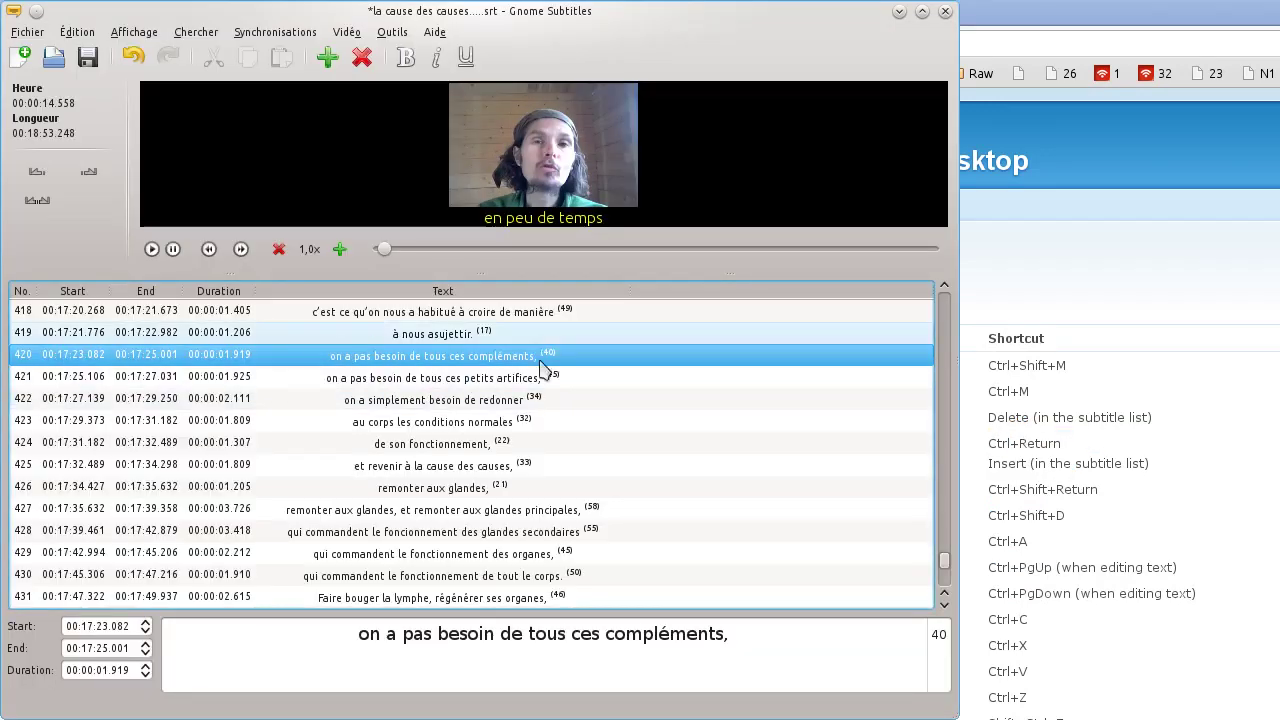
- Jump the video to the start of subtitle 143, "c'est un problème de glande"
scroll(914, 580, "down", 2)
left_click_drag(948, 580, 630, 402)
left_click(630, 402)
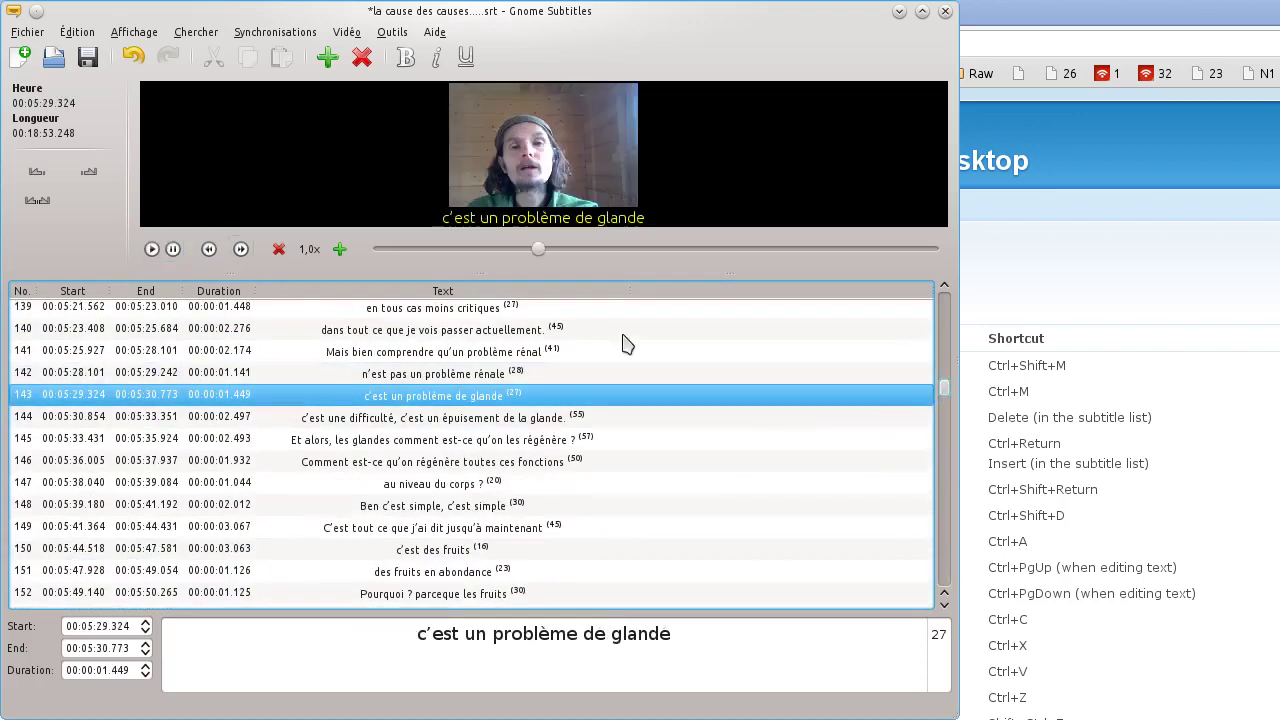
- Review the list down to the last subtitle, "et à très bientôt avec les vidéos de vivre cru.", and return to its beginning
scroll(886, 420, "down", 15)
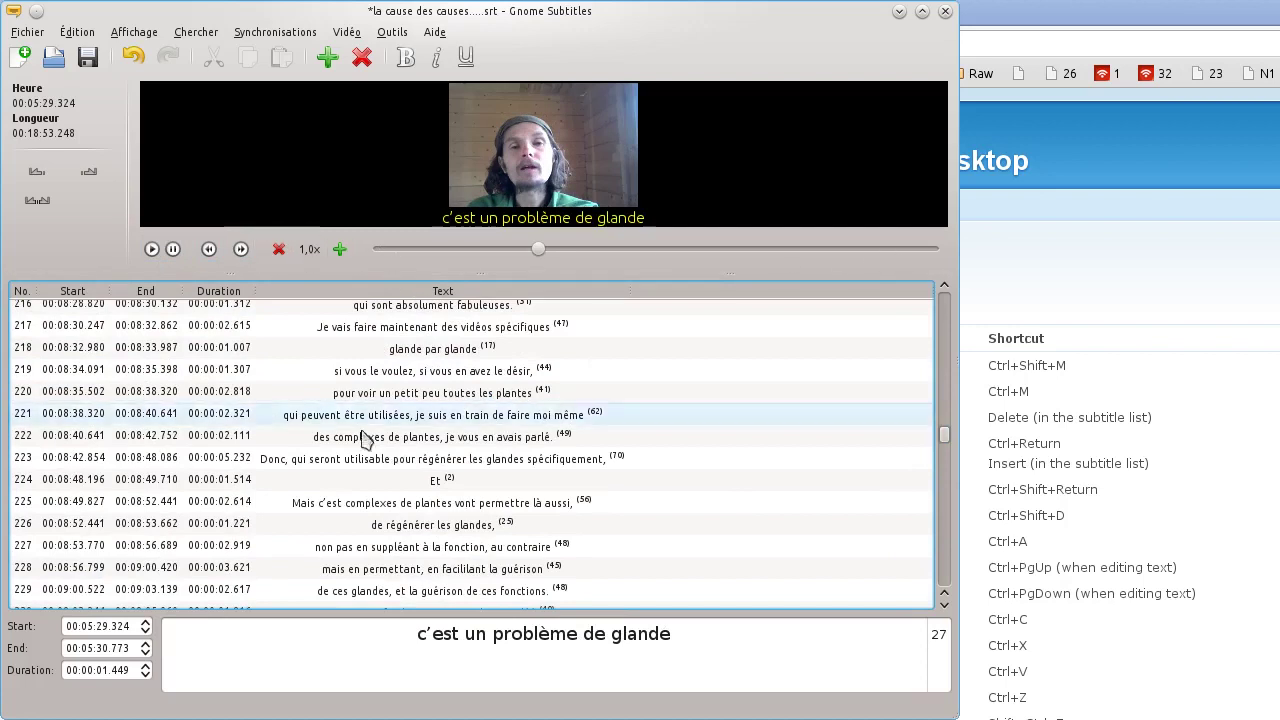
left_click_drag(943, 452, 943, 585)
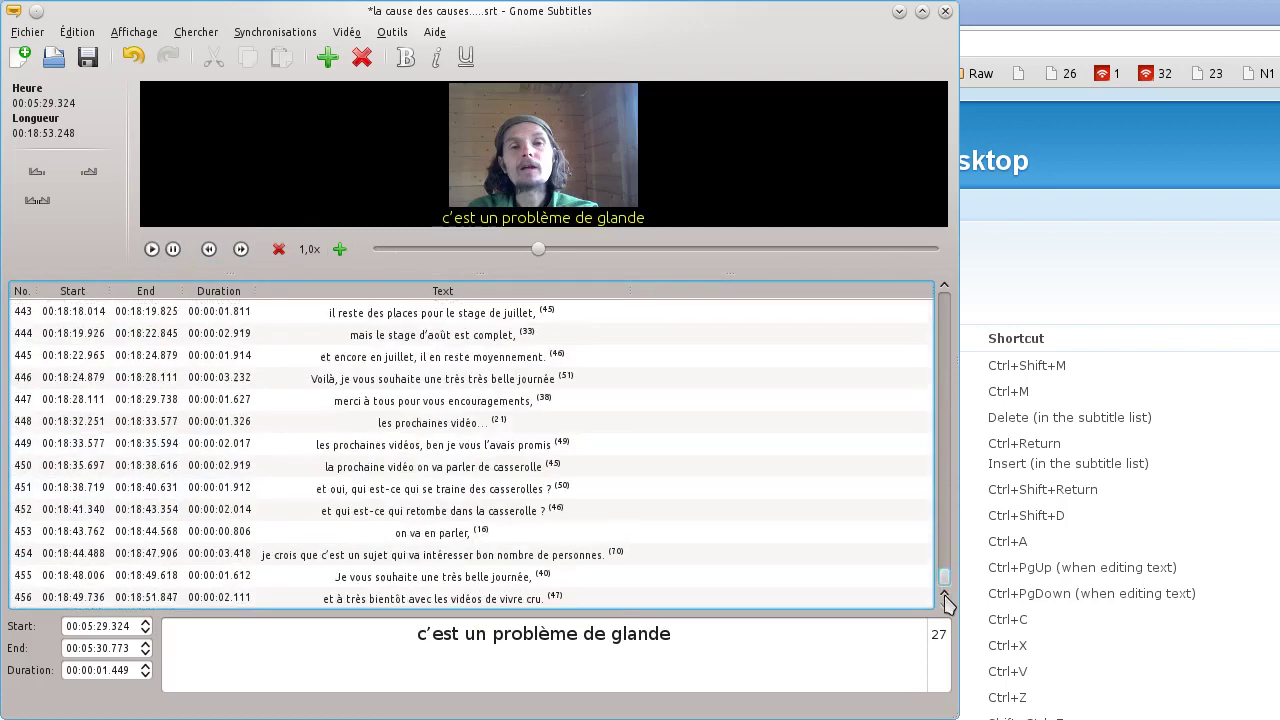
left_click(216, 597)
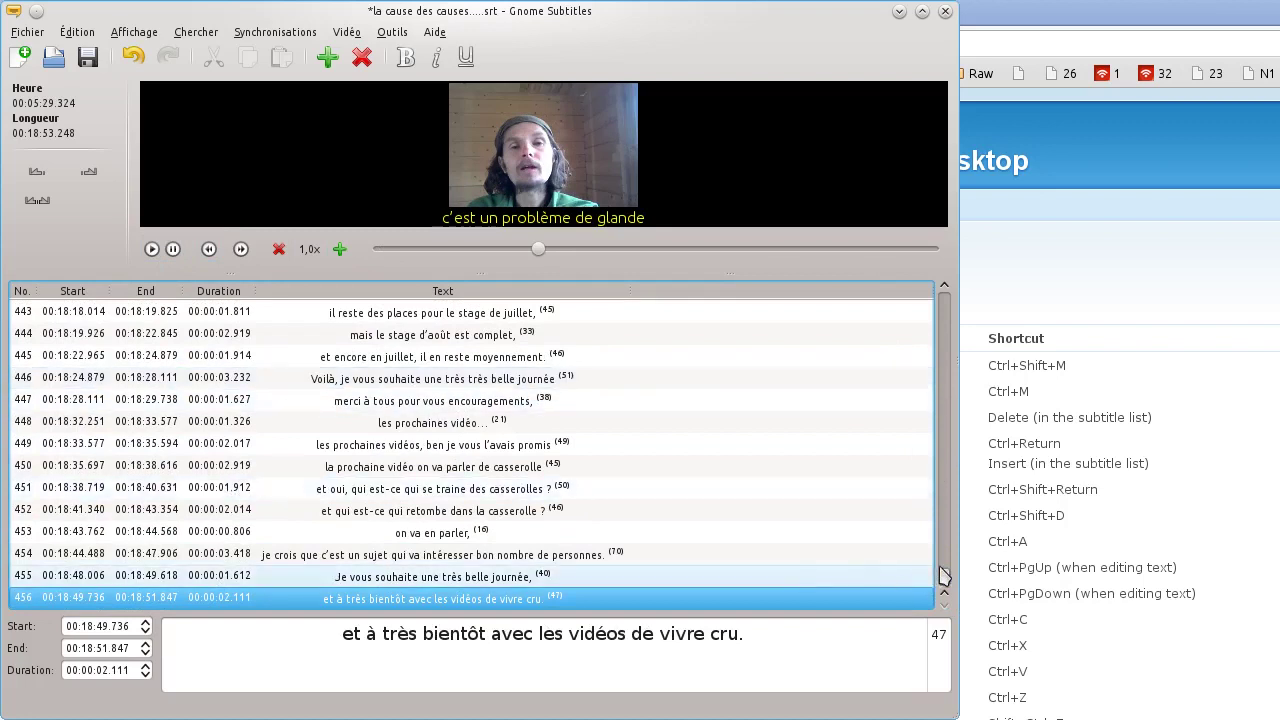
left_click_drag(943, 580, 933, 298)
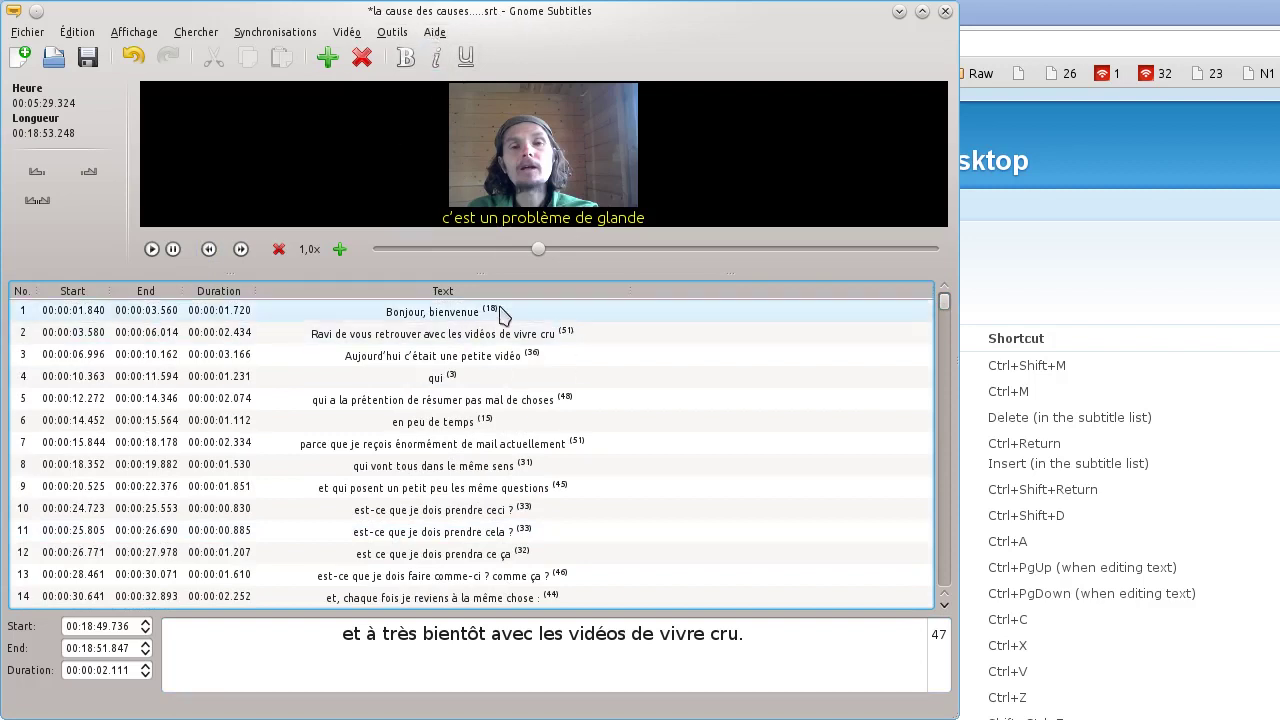
mouse_move(945, 301)
left_mouse_down()
mouse_move(947, 590)
mouse_move(943, 289)
left_mouse_up()
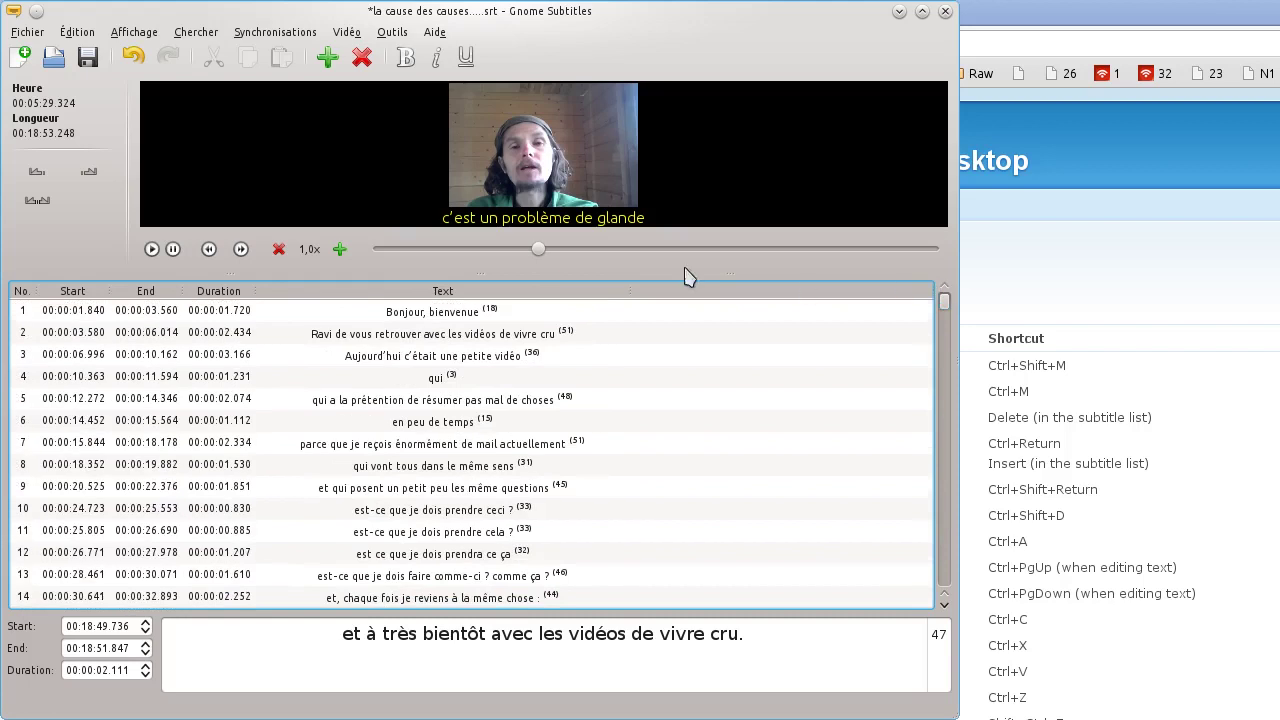